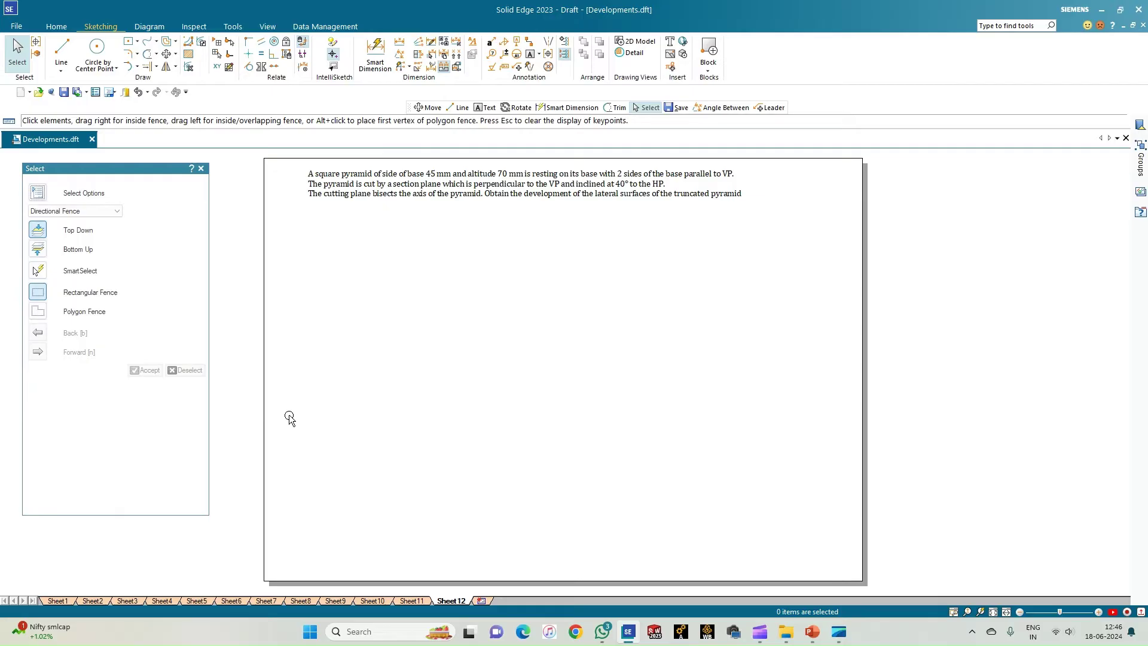
- Draw a horizontal reference line about 89 mm long across the sheet's lower left area, using a 0.18 mm line width
{"action": "left_click", "coordinate": [64, 49]}
{"action": "left_click", "coordinate": [143, 371]}
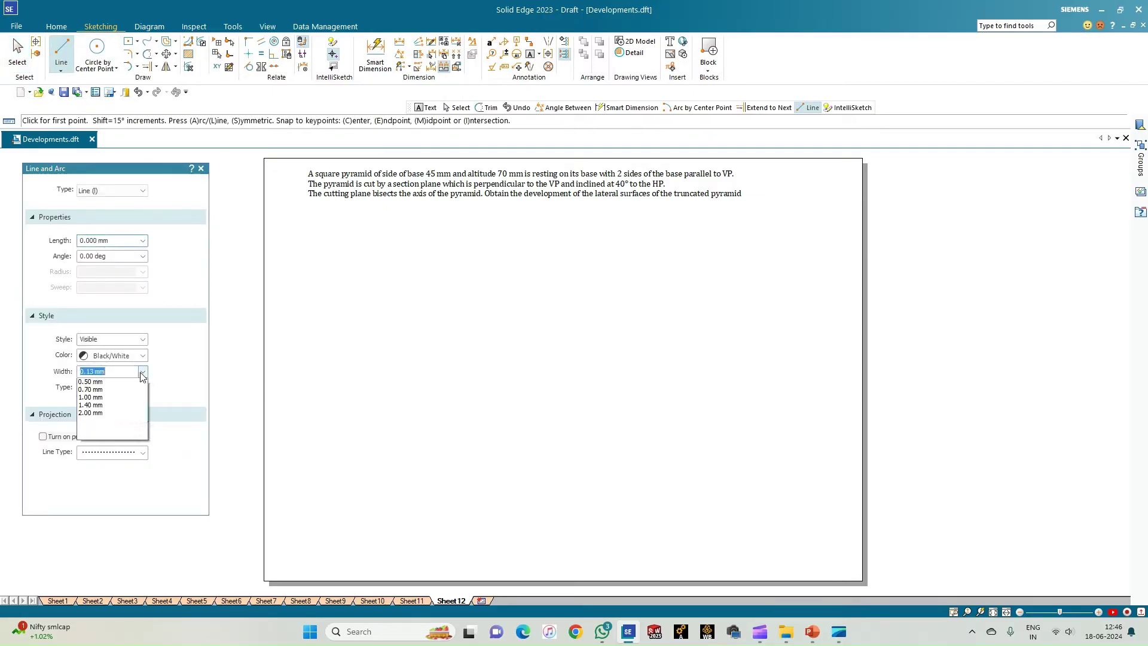
{"action": "left_click", "coordinate": [133, 391]}
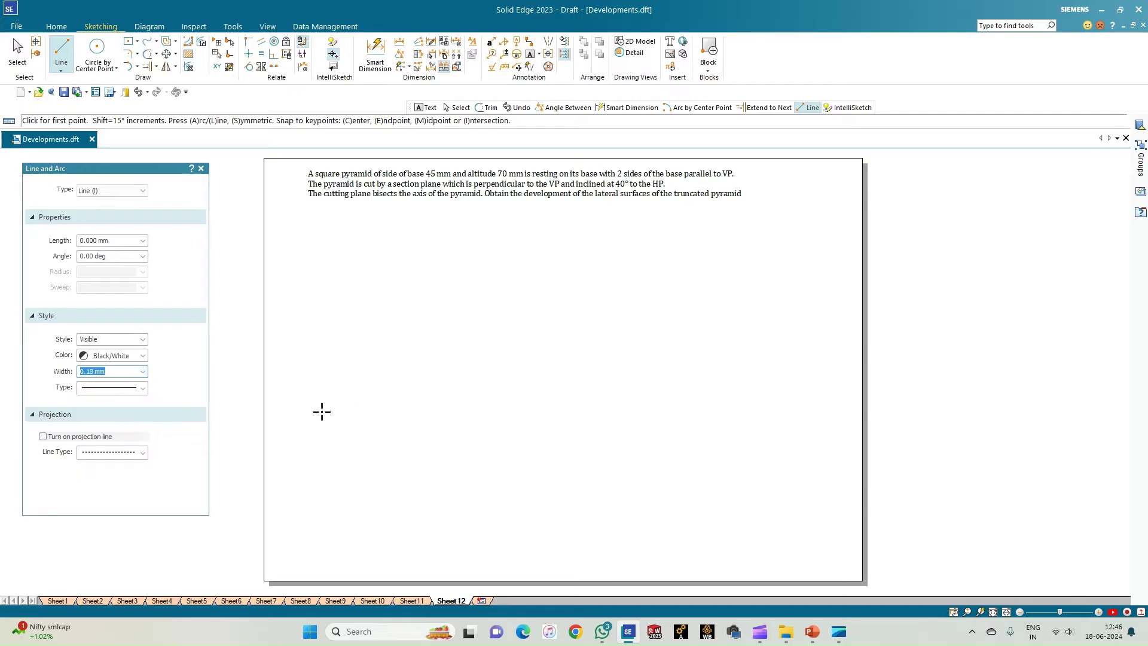
{"action": "left_click", "coordinate": [303, 416]}
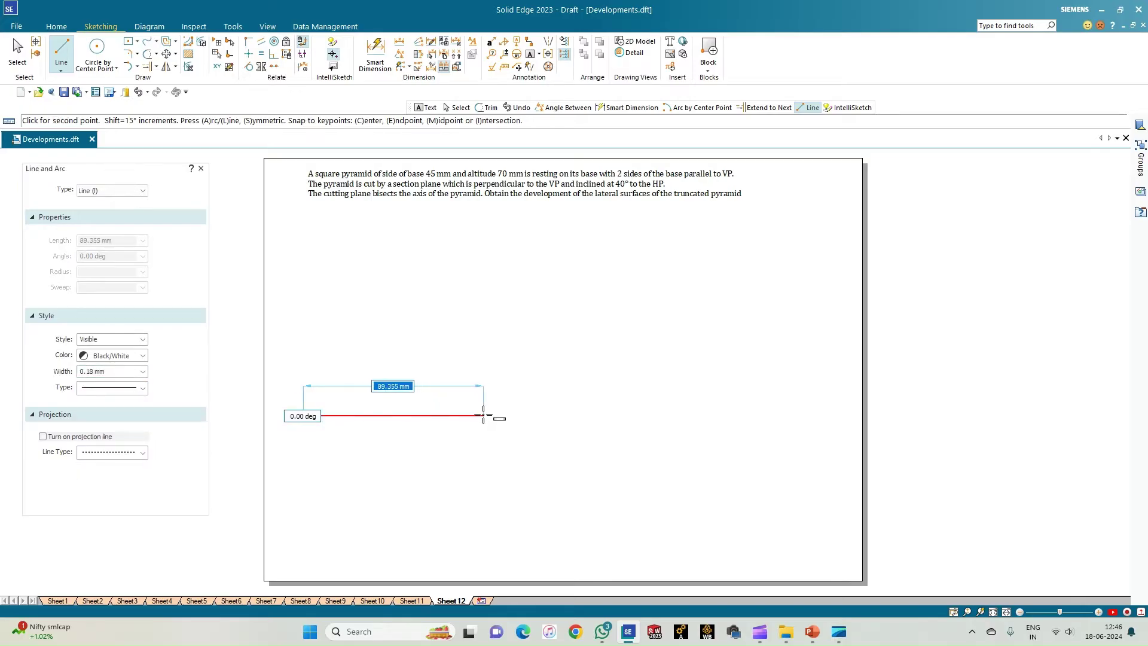
{"action": "left_click", "coordinate": [483, 415]}
{"action": "right_click", "coordinate": [418, 363]}
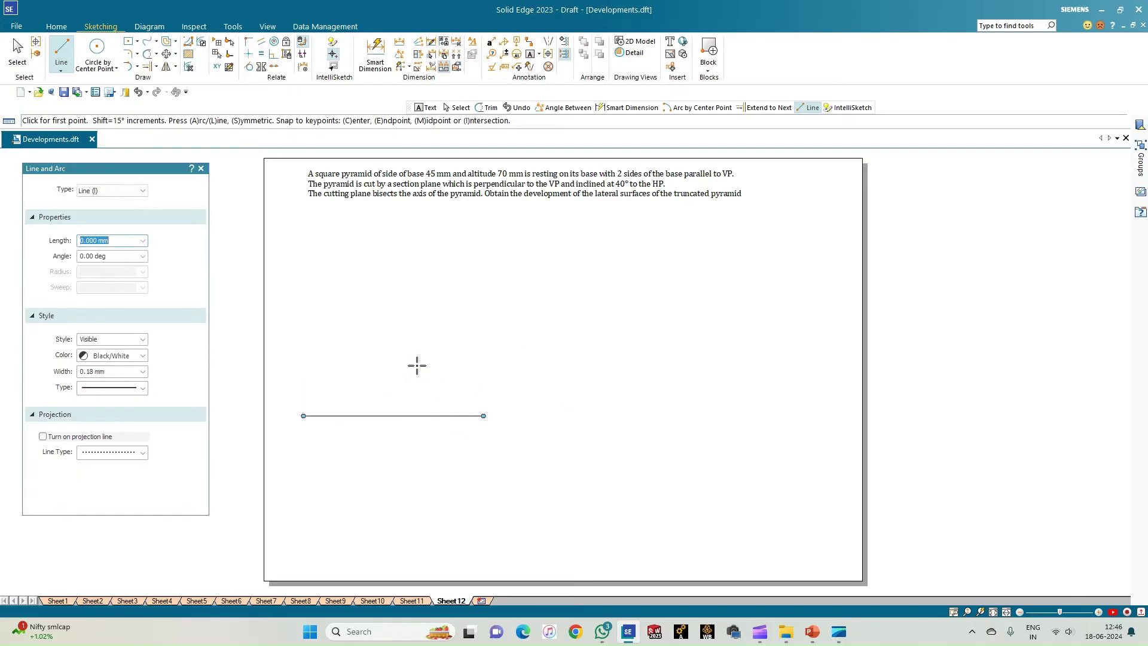
- Set the line width to 0.13 mm and draw a 45 mm by 45 mm square by its center below the reference line
{"action": "left_click", "coordinate": [142, 372]}
{"action": "left_click", "coordinate": [107, 382]}
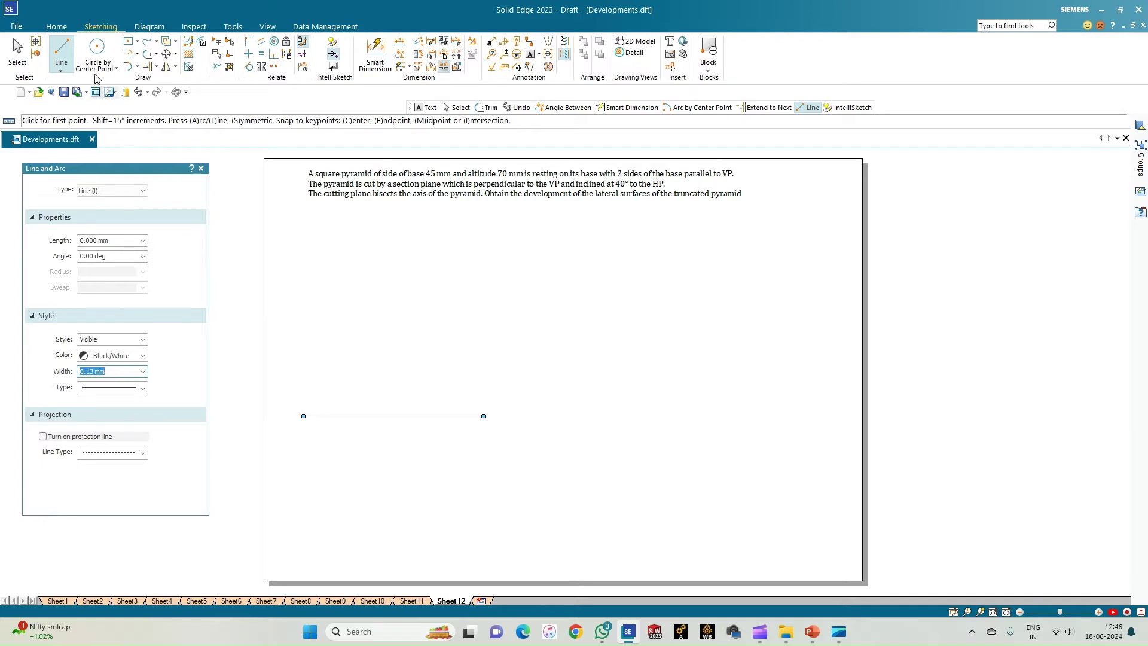
{"action": "left_click", "coordinate": [129, 43]}
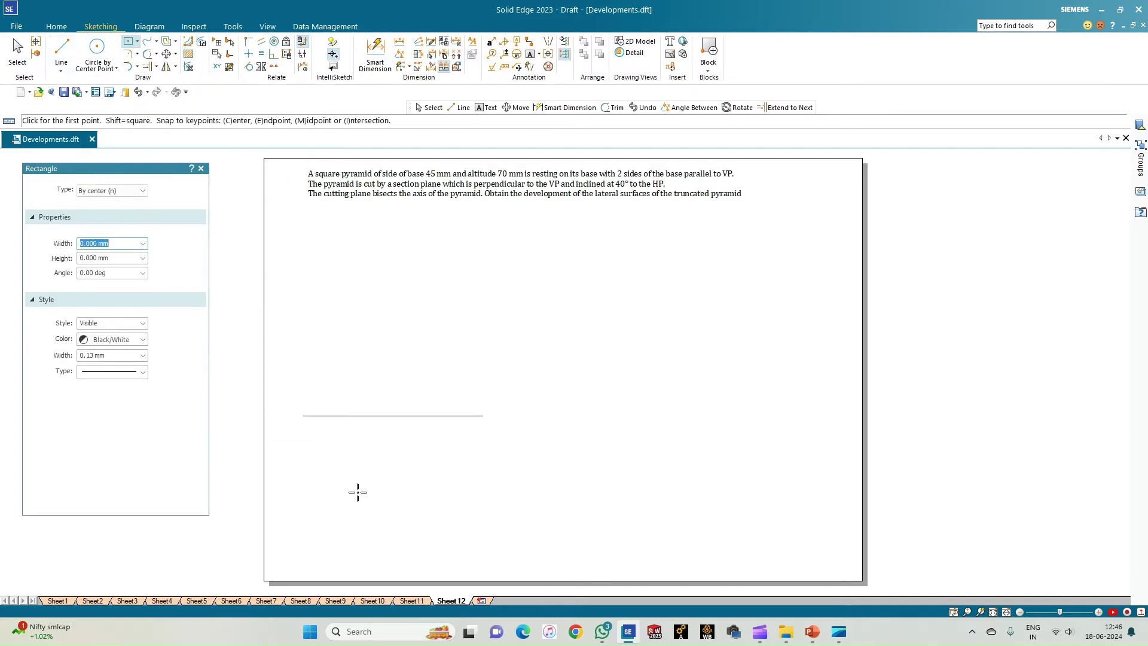
{"action": "left_click", "coordinate": [395, 532]}
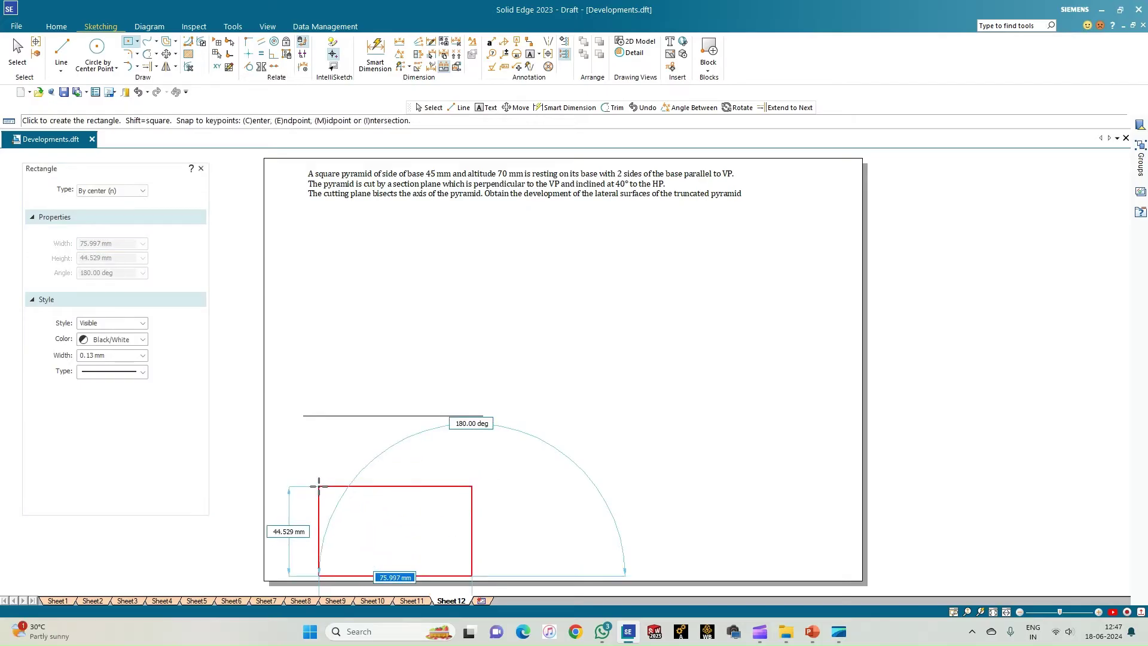
{"action": "type", "text": "45"}
{"action": "key", "text": "Tab"}
{"action": "type", "text": "45"}
{"action": "key", "text": "Tab"}
{"action": "key", "text": "Return"}
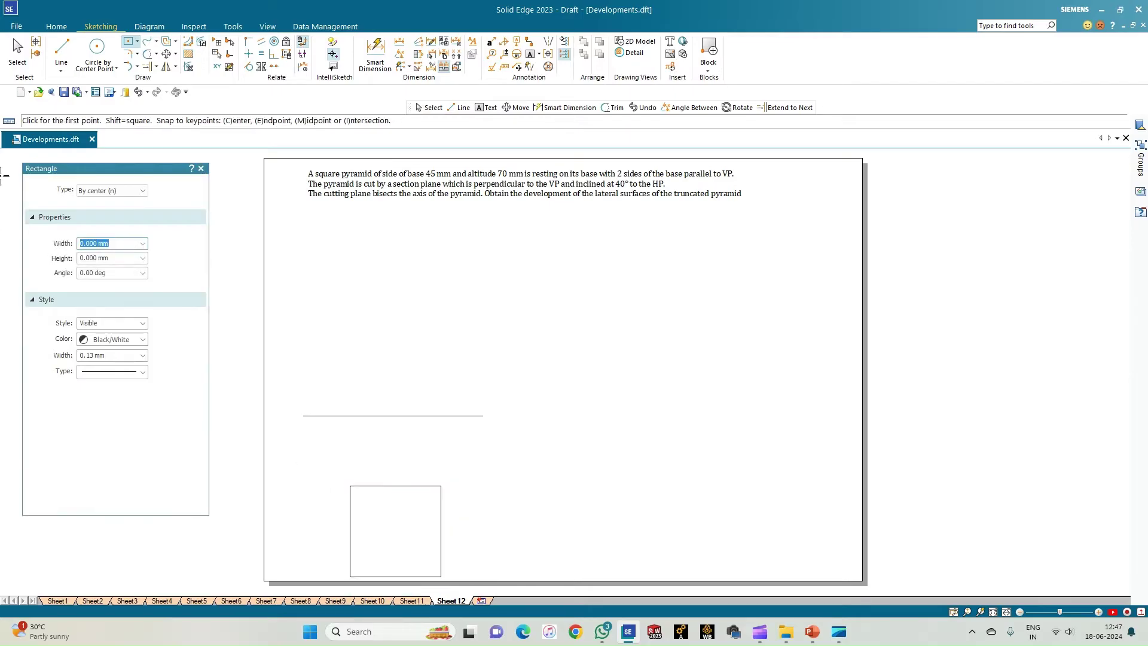
{"action": "key", "text": "Escape"}
- Move the whole square up and slightly left, closer to the reference line
{"action": "left_click_drag", "start_coordinate": [322, 462], "coordinate": [481, 582]}
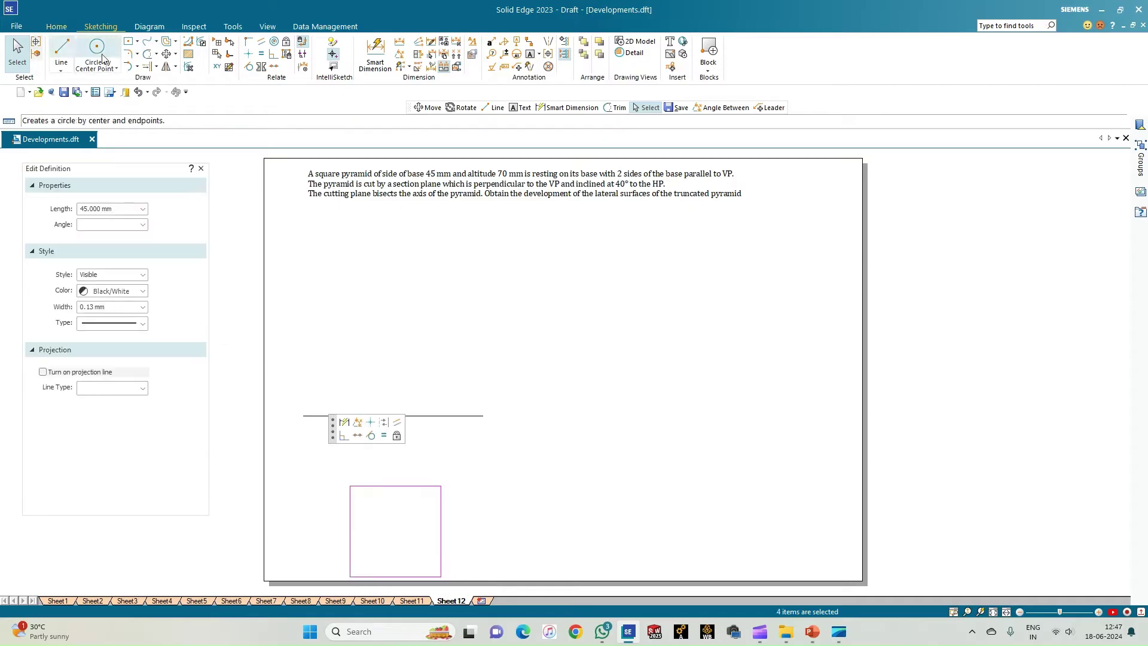
{"action": "left_click", "coordinate": [335, 421]}
{"action": "left_click", "coordinate": [350, 486]}
{"action": "left_click", "coordinate": [339, 444]}
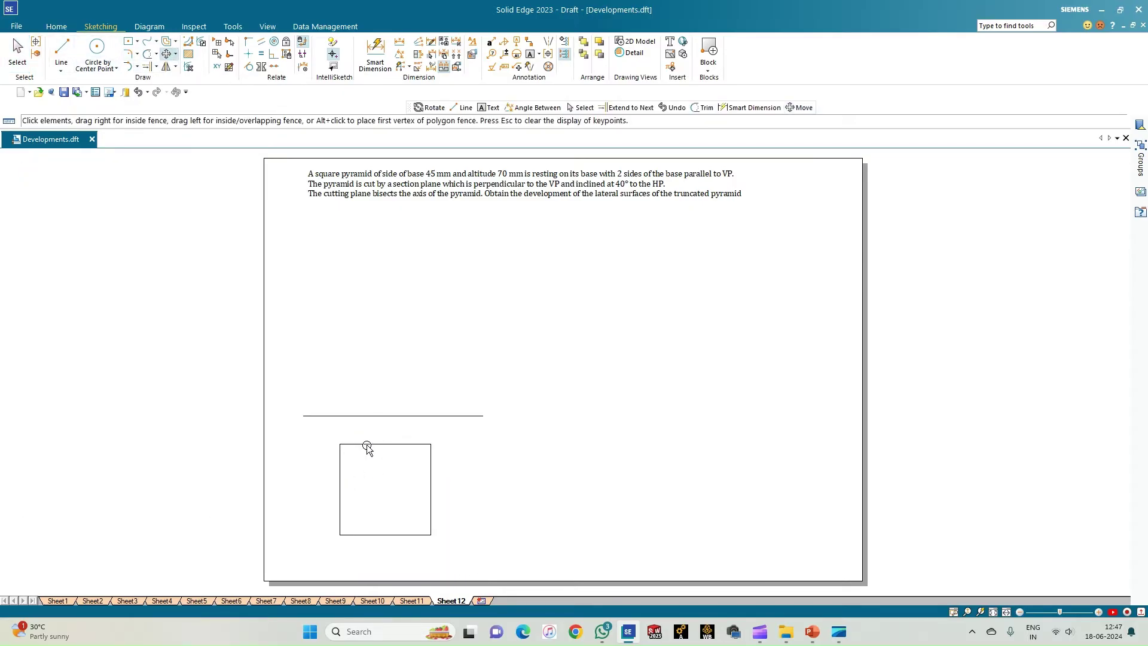
{"action": "left_click", "coordinate": [559, 486]}
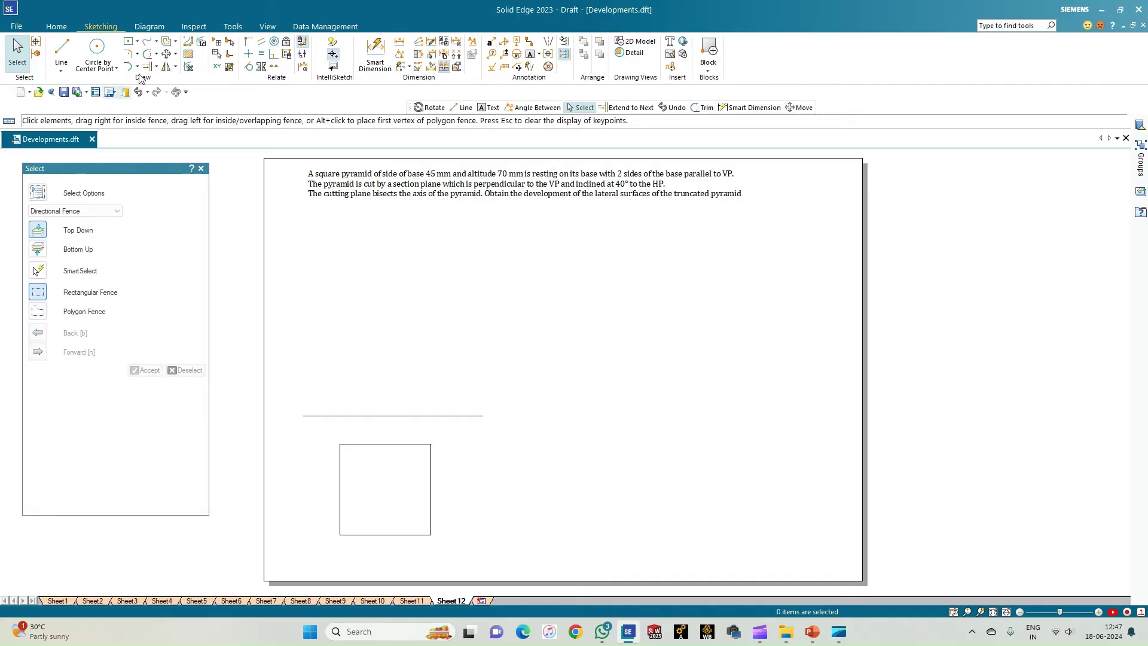
- Draw both diagonals of the square with 0.13 mm continuous lines to complete the pyramid's top view
{"action": "left_click", "coordinate": [61, 48]}
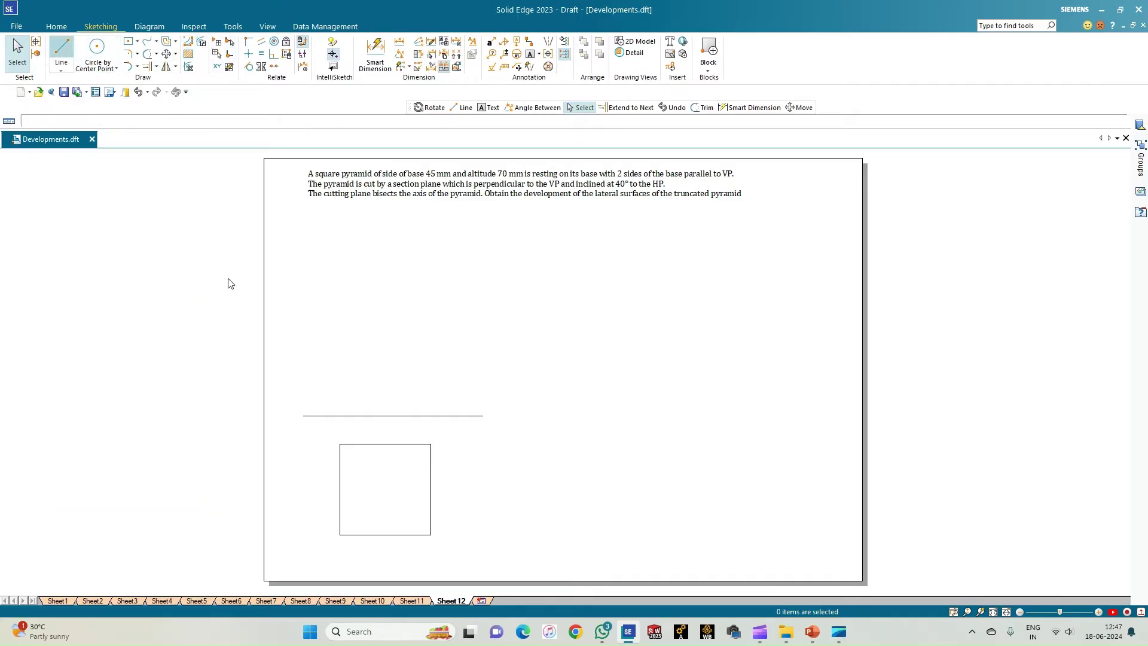
{"action": "left_click", "coordinate": [340, 443]}
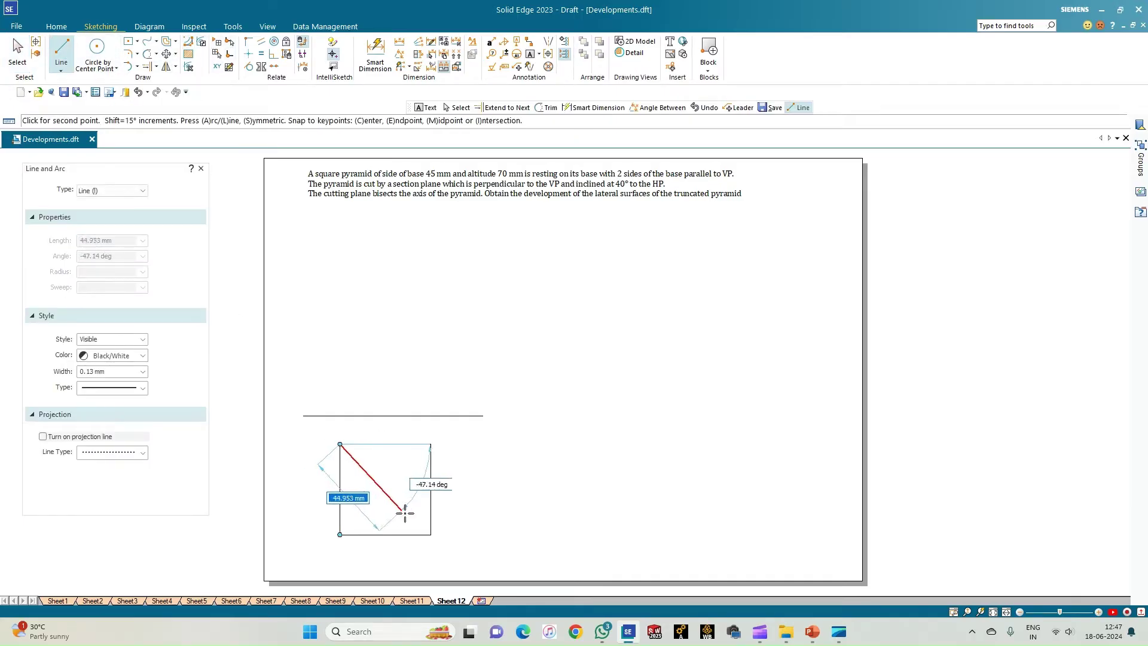
{"action": "left_click", "coordinate": [430, 534]}
{"action": "right_click", "coordinate": [432, 526]}
{"action": "left_click", "coordinate": [431, 445]}
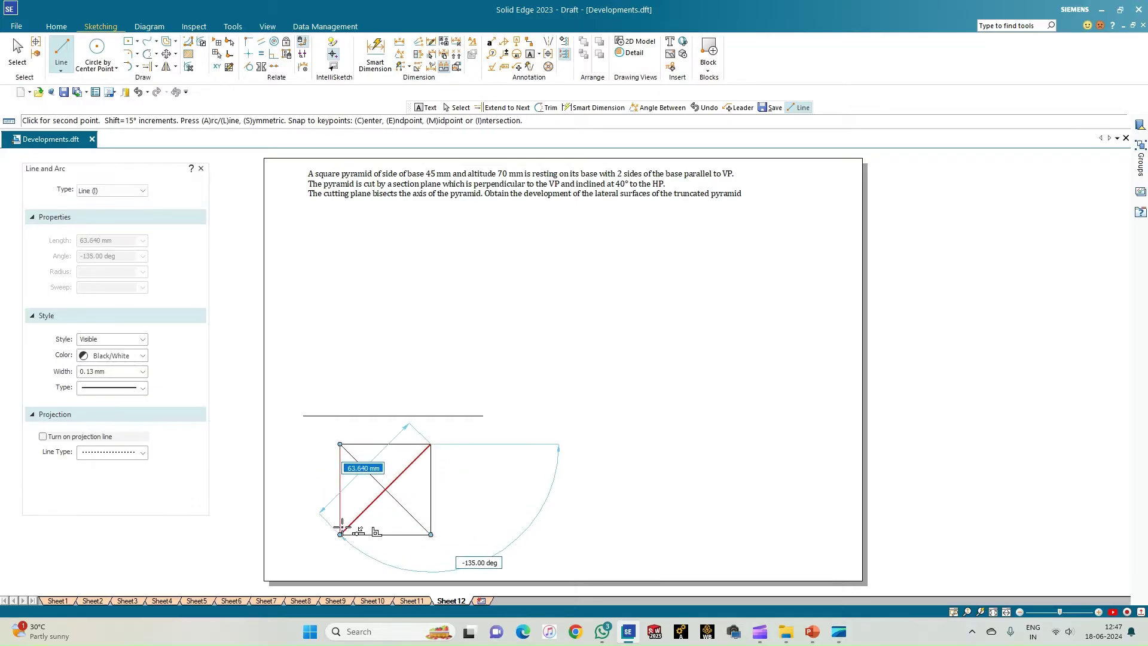
{"action": "left_click", "coordinate": [339, 534]}
{"action": "right_click", "coordinate": [377, 467]}
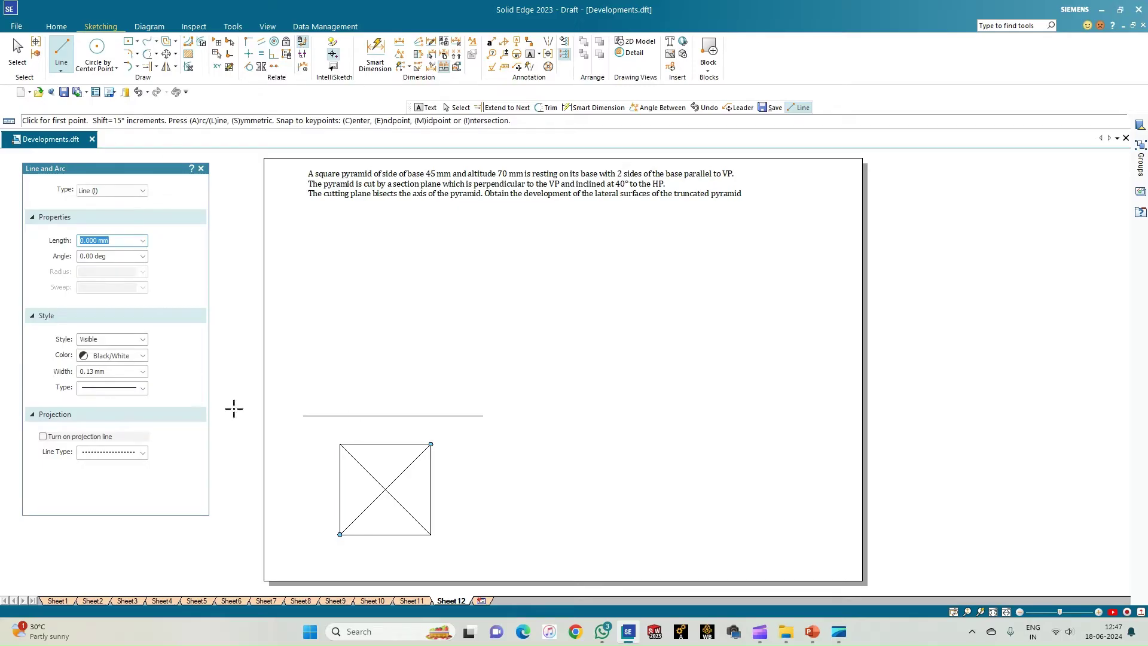
- Draw vertical projectors from the square's two upper corners and its center up to the reference line
{"action": "left_click", "coordinate": [339, 444]}
{"action": "left_click", "coordinate": [340, 415]}
{"action": "key", "text": "Escape"}
{"action": "left_click", "coordinate": [430, 444]}
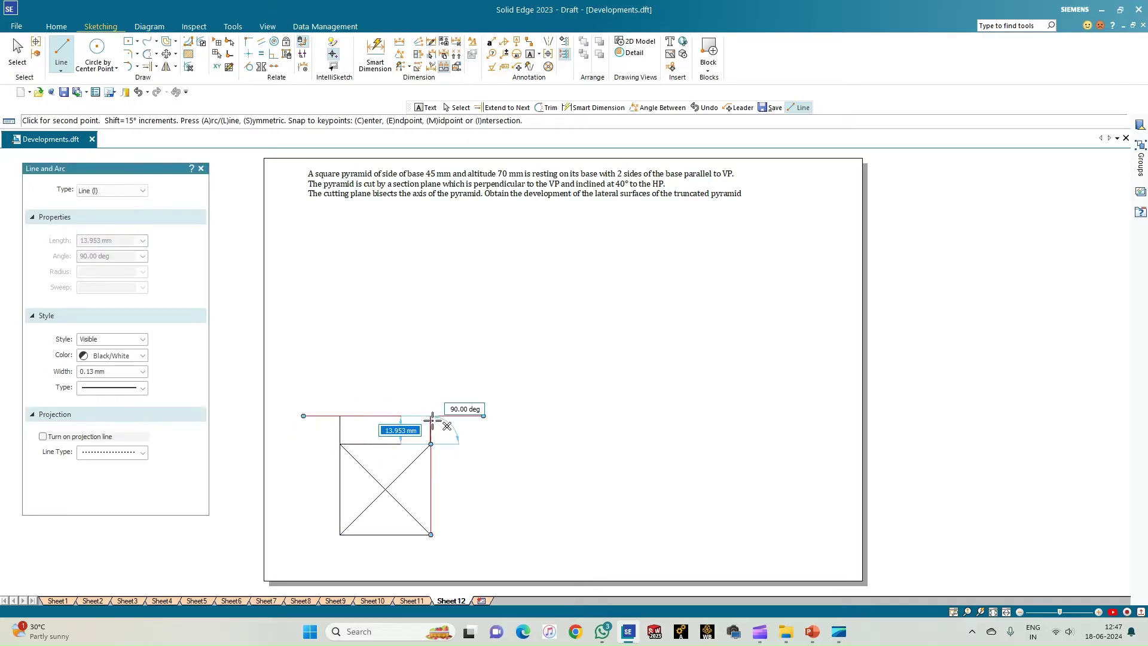
{"action": "left_click", "coordinate": [431, 416]}
{"action": "key", "text": "Escape"}
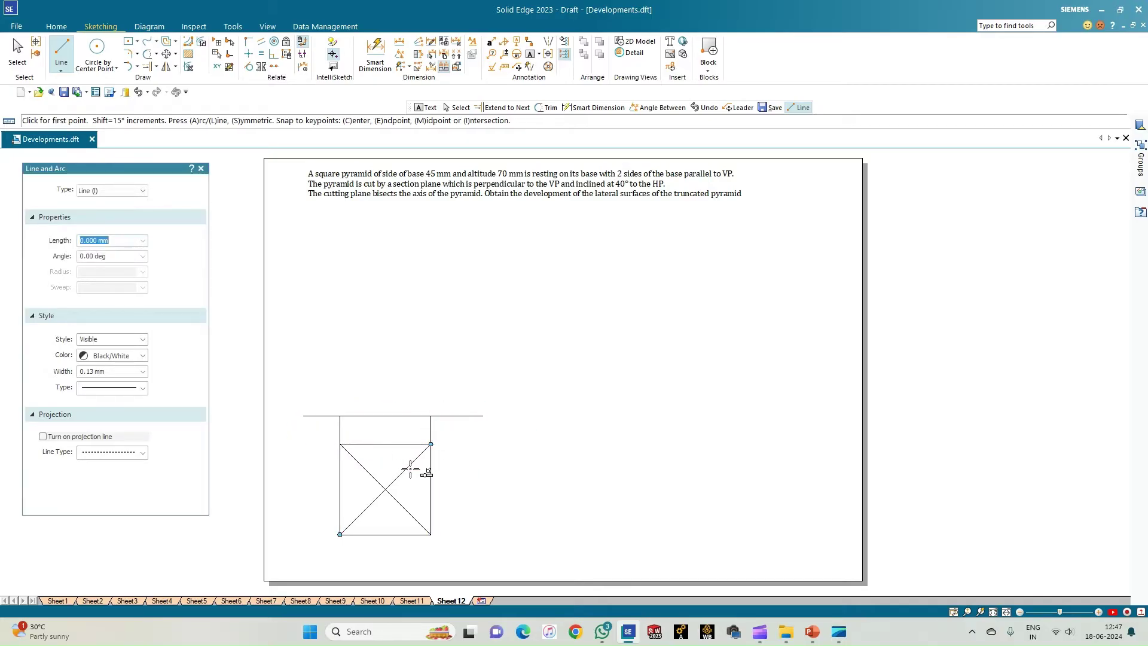
{"action": "left_click", "coordinate": [385, 490]}
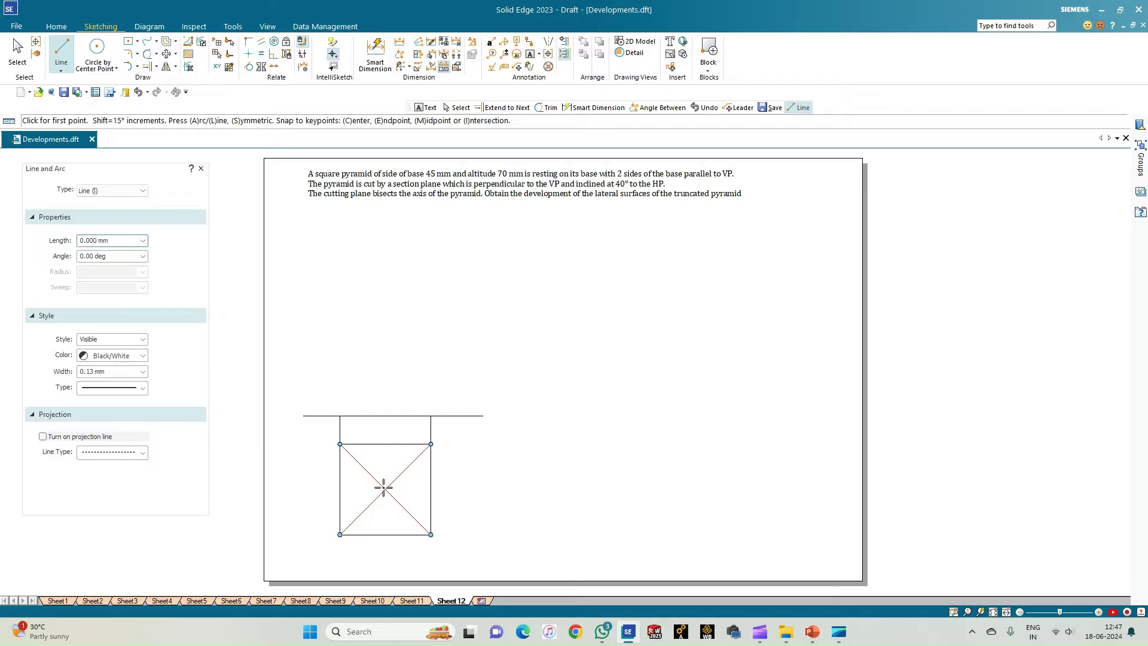
{"action": "left_click", "coordinate": [385, 415]}
{"action": "key", "text": "Escape"}
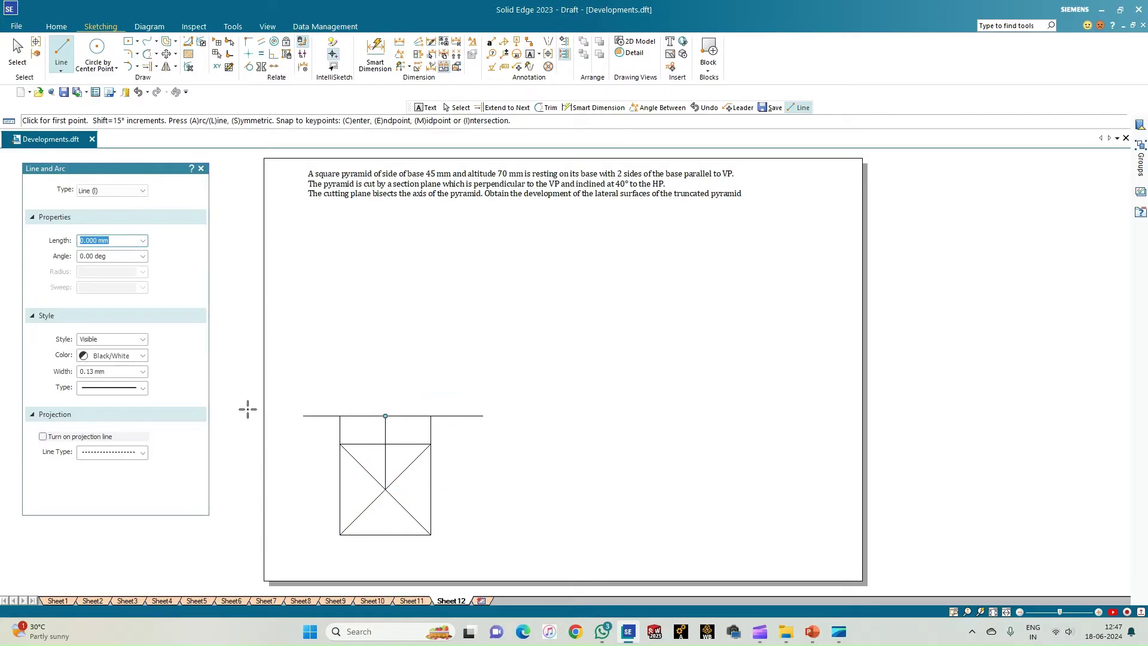
- Draw a 70 mm vertical dash-dot axis upward from where the center projector meets the reference line
{"action": "left_click", "coordinate": [143, 388]}
{"action": "left_click", "coordinate": [127, 430]}
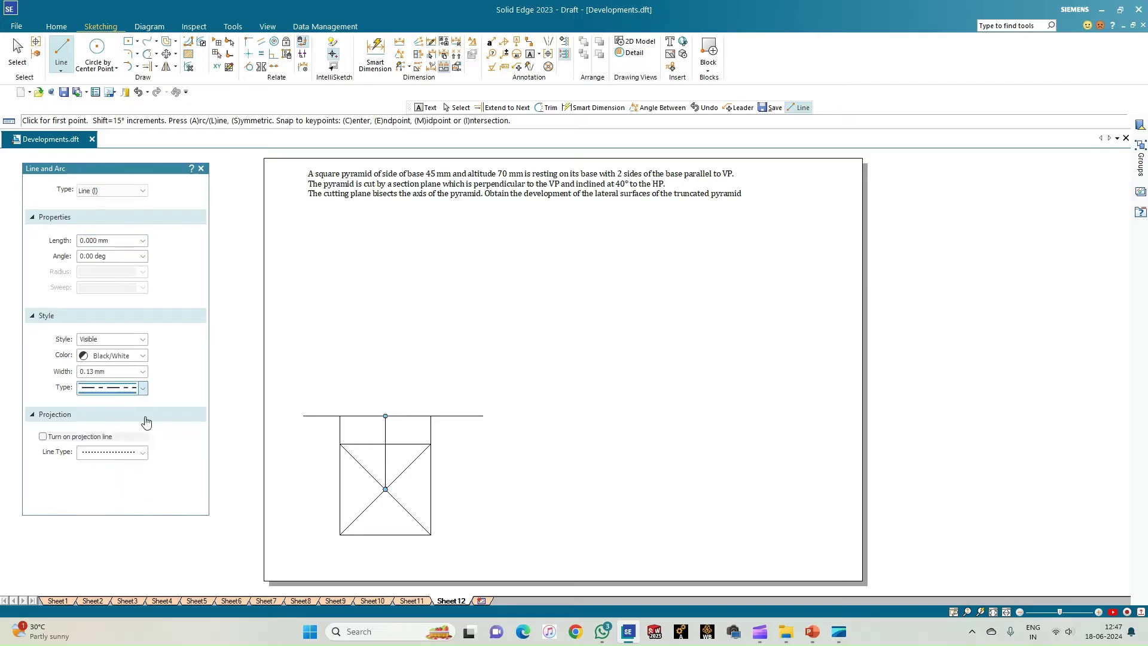
{"action": "left_click", "coordinate": [385, 415]}
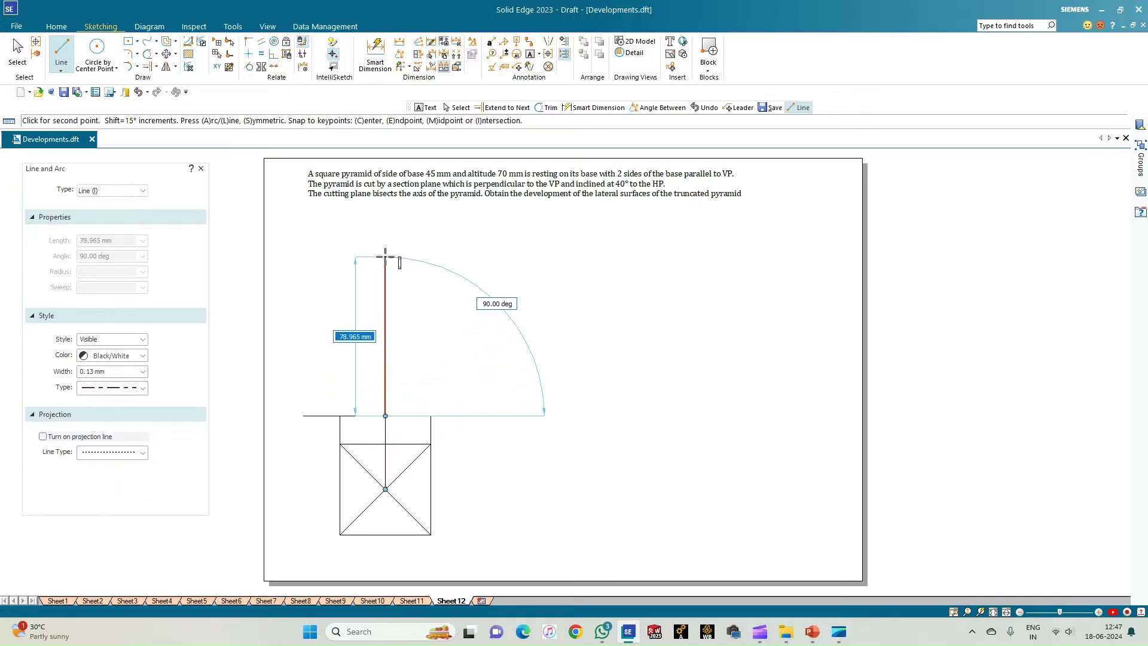
{"action": "type", "text": "70"}
{"action": "key", "text": "Return"}
{"action": "left_click", "coordinate": [391, 302]}
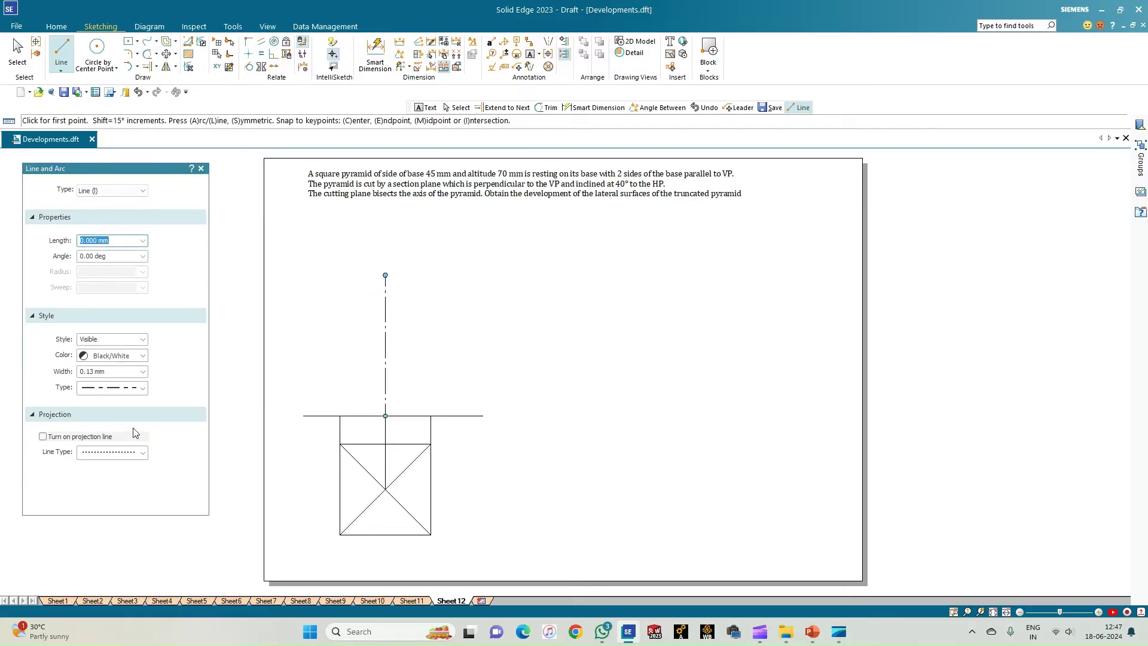
- With a 0.13 mm continuous line, draw both slant edges from the axis top to the outer projectors' ends on the reference line
{"action": "left_click", "coordinate": [138, 392]}
{"action": "left_click", "coordinate": [135, 400]}
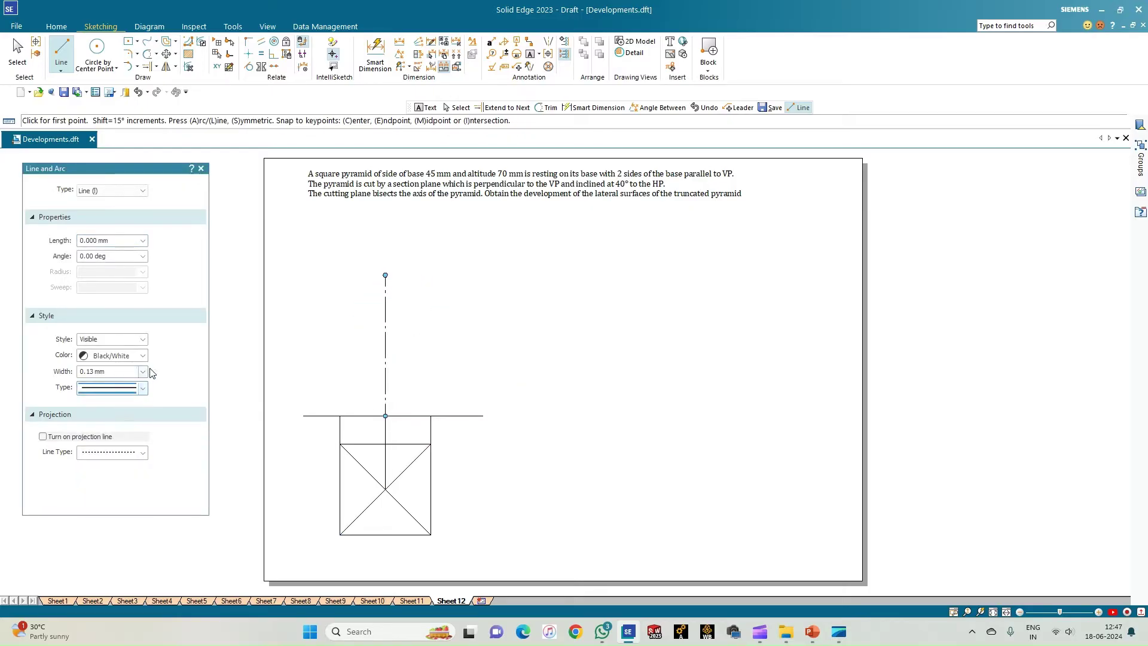
{"action": "left_click", "coordinate": [146, 372]}
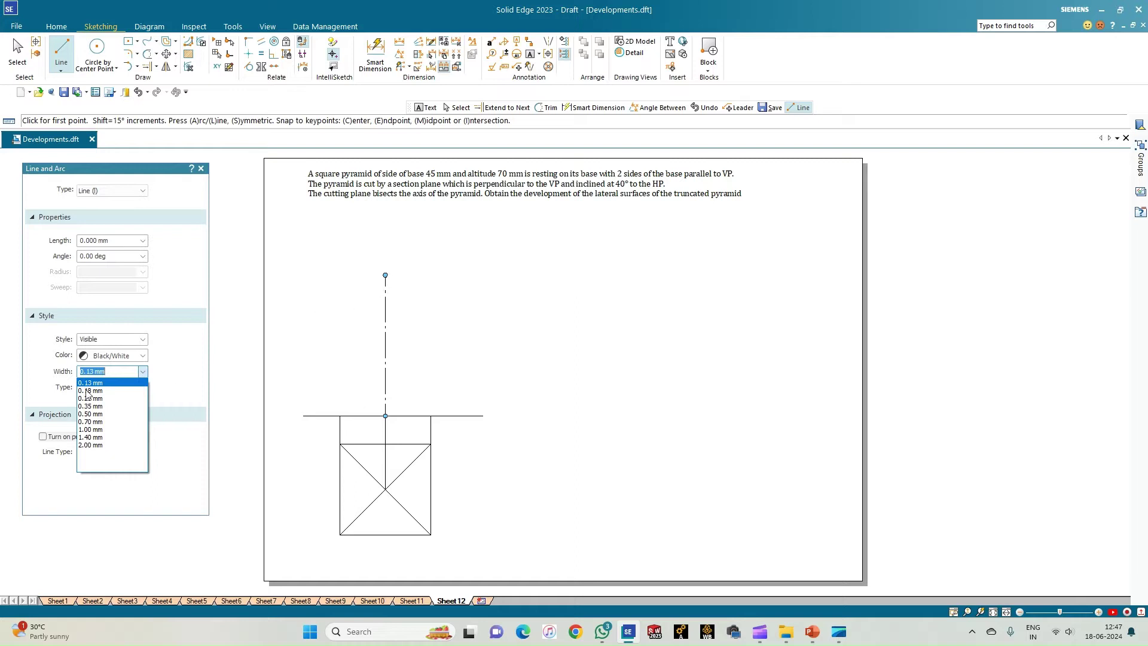
{"action": "left_click", "coordinate": [85, 385]}
{"action": "left_click", "coordinate": [385, 275]}
{"action": "left_click", "coordinate": [430, 415]}
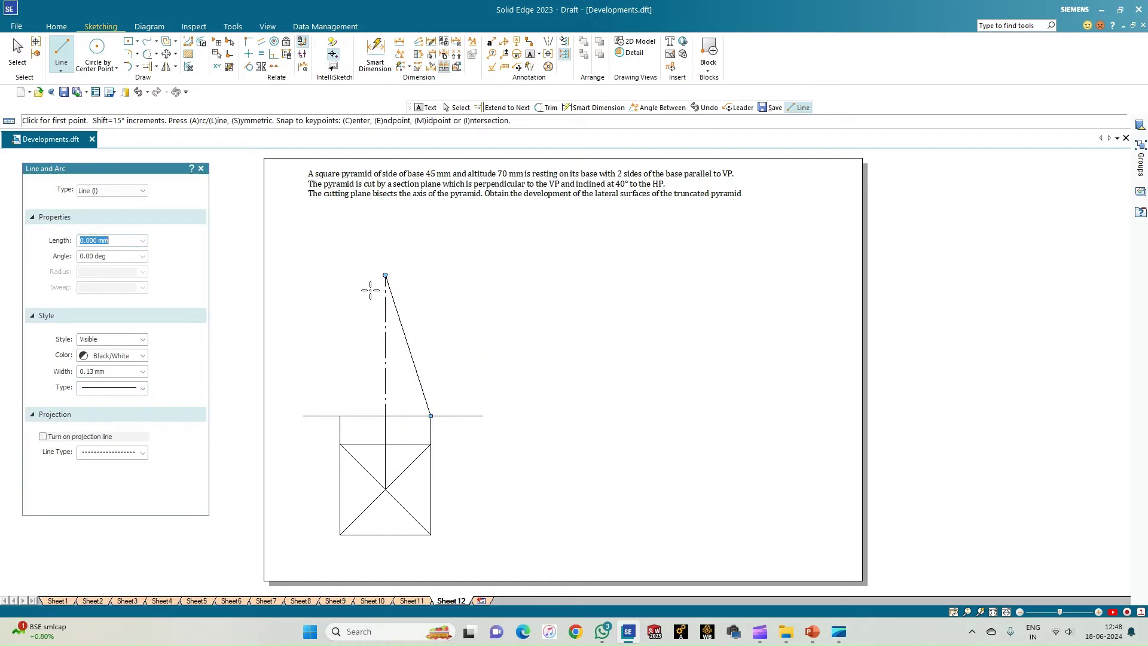
{"action": "left_click", "coordinate": [385, 275]}
{"action": "left_click", "coordinate": [340, 415]}
{"action": "left_click", "coordinate": [340, 415]}
{"action": "right_click", "coordinate": [310, 350]}
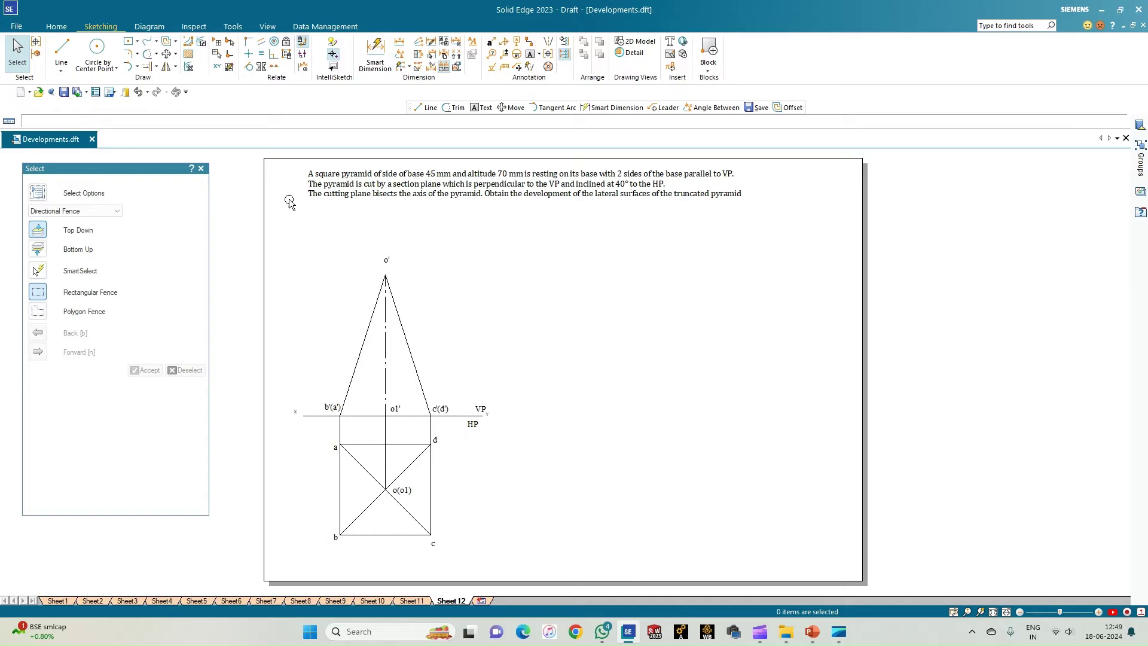
- Add a vertical dimension for the pyramid's height, placed to the left of the front view
{"action": "left_click", "coordinate": [376, 53]}
{"action": "left_click", "coordinate": [375, 305]}
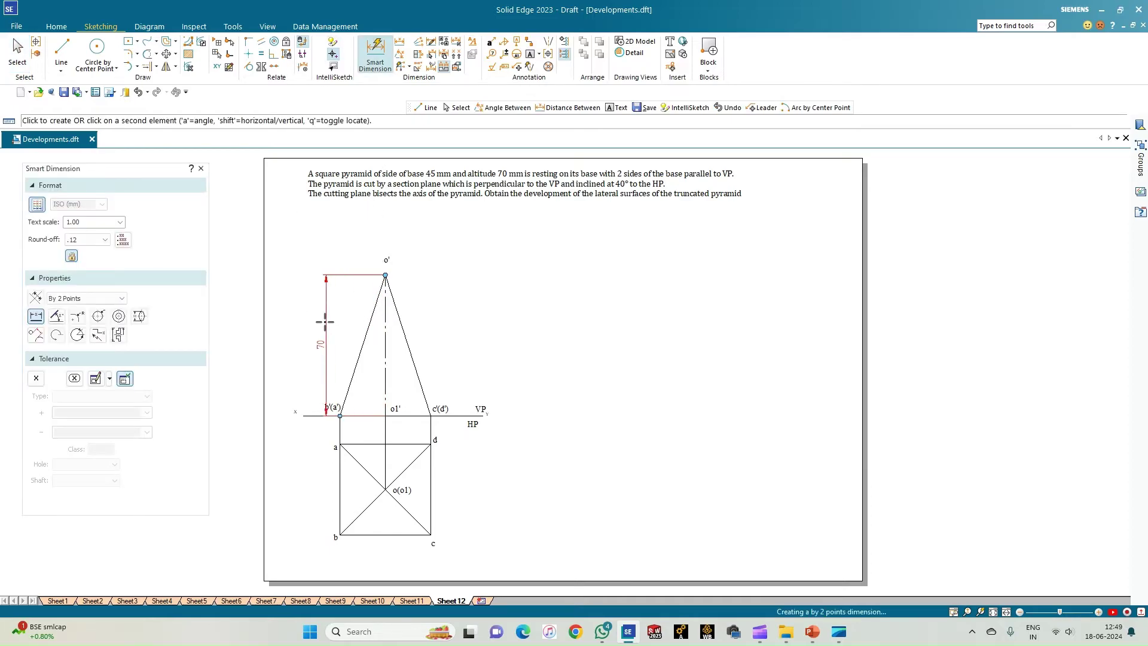
{"action": "left_click", "coordinate": [315, 317]}
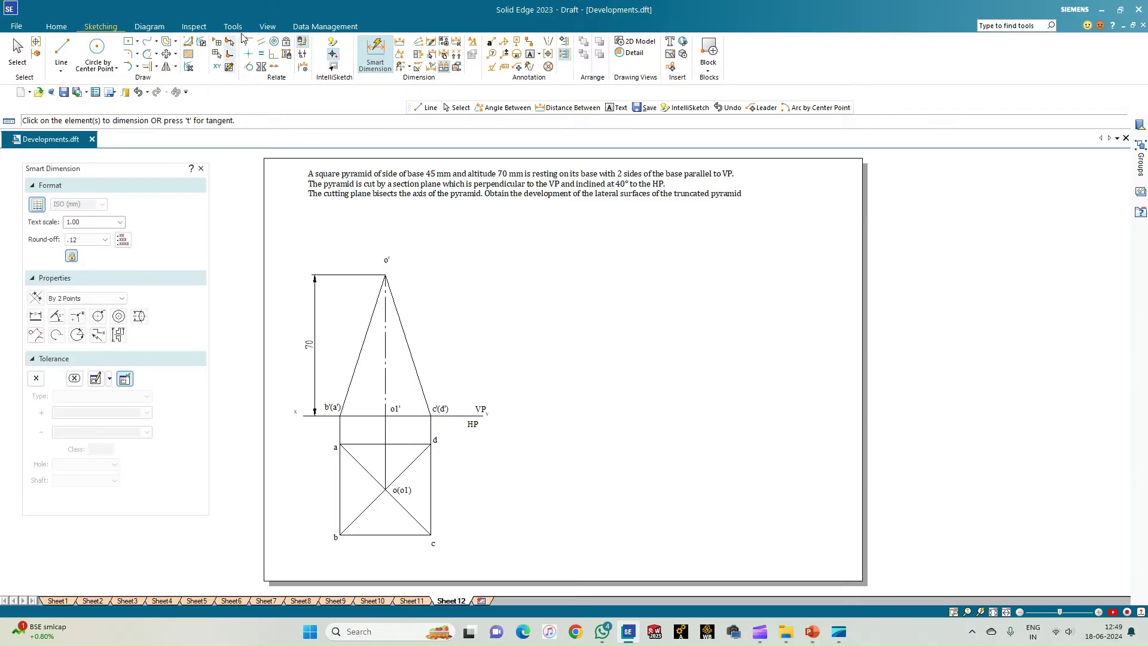
- Enable Midpoint recognition in the IntelliSketch relationship settings so the middle of the axis can be located
{"action": "left_click", "coordinate": [333, 46]}
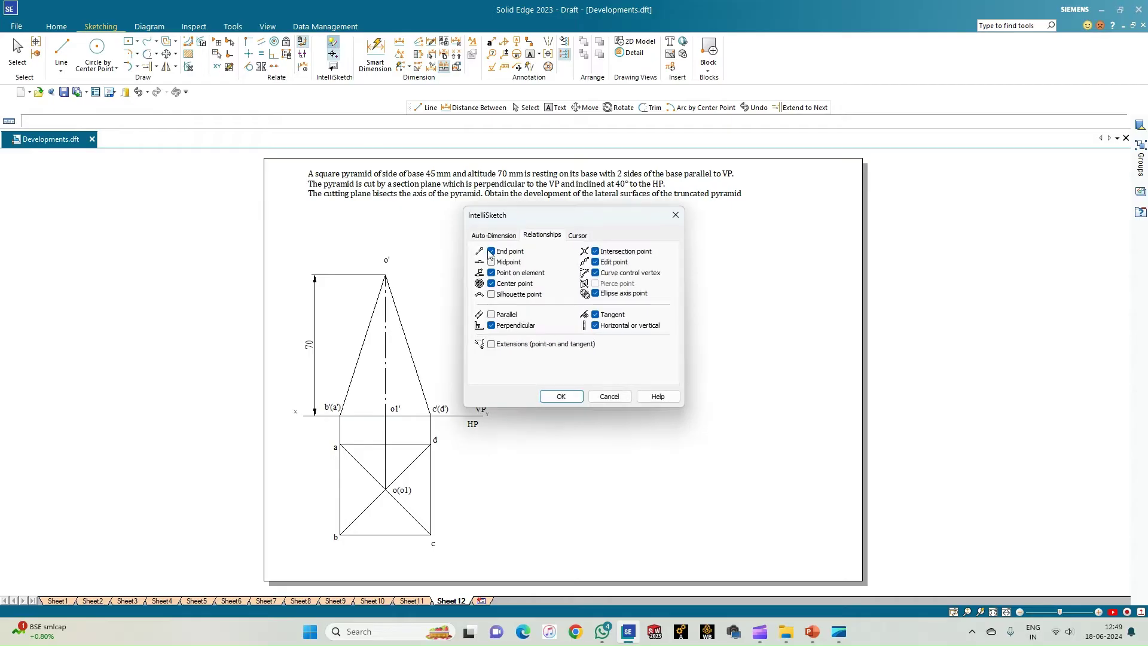
{"action": "left_click", "coordinate": [556, 397]}
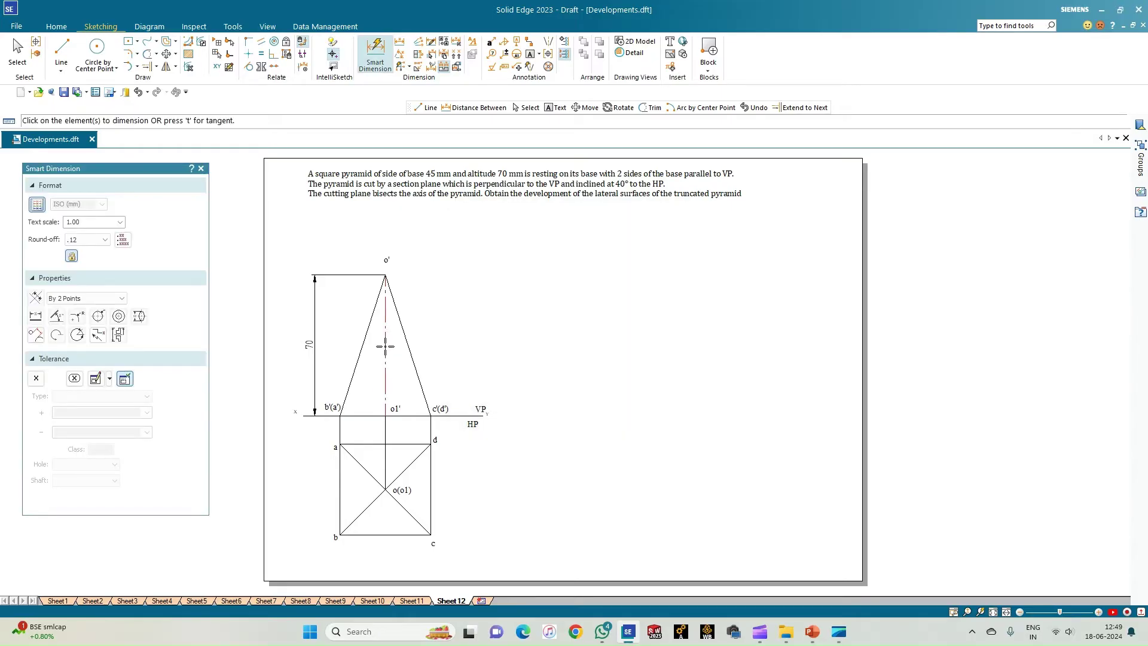
{"action": "scroll", "coordinate": [386, 353], "scroll_direction": "up", "scroll_amount": 3}
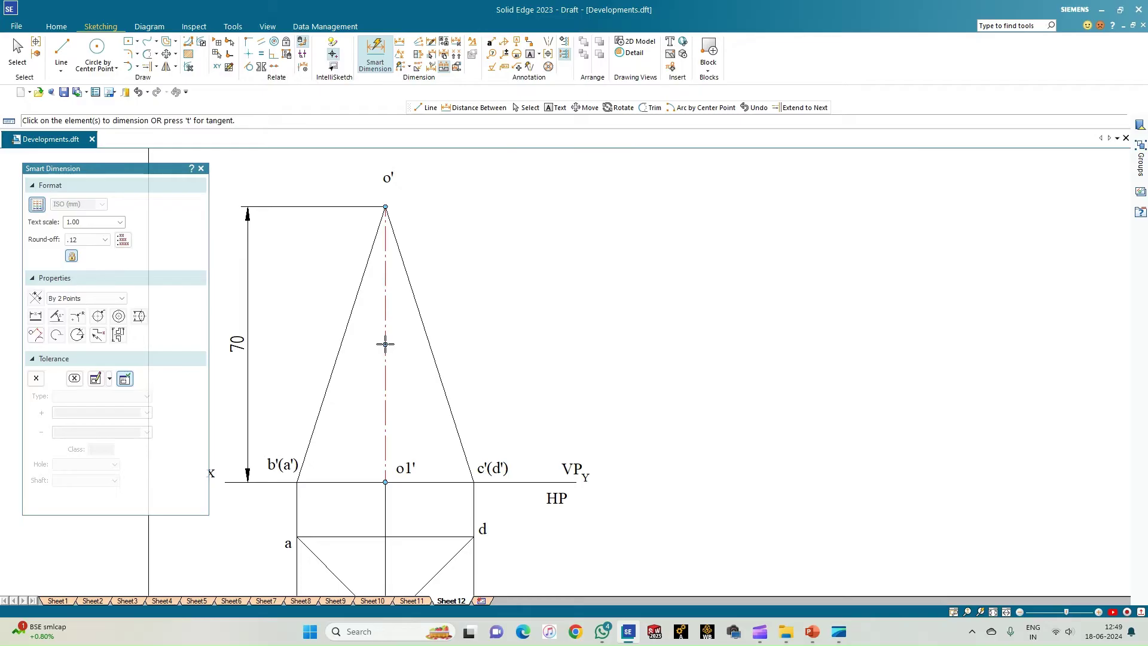
- Draw a long-dash cutting-plane line about 27 mm long at 40° from the axis midpoint, up and past the right slant edge
{"action": "left_click", "coordinate": [67, 50]}
{"action": "left_click", "coordinate": [143, 388]}
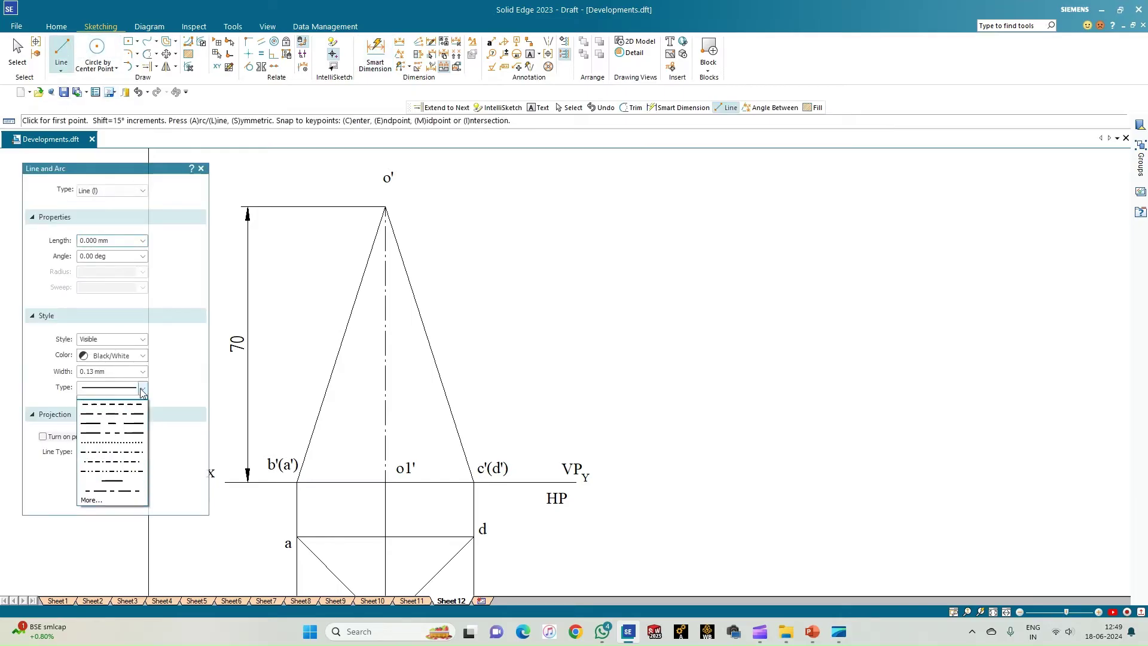
{"action": "left_click", "coordinate": [121, 429]}
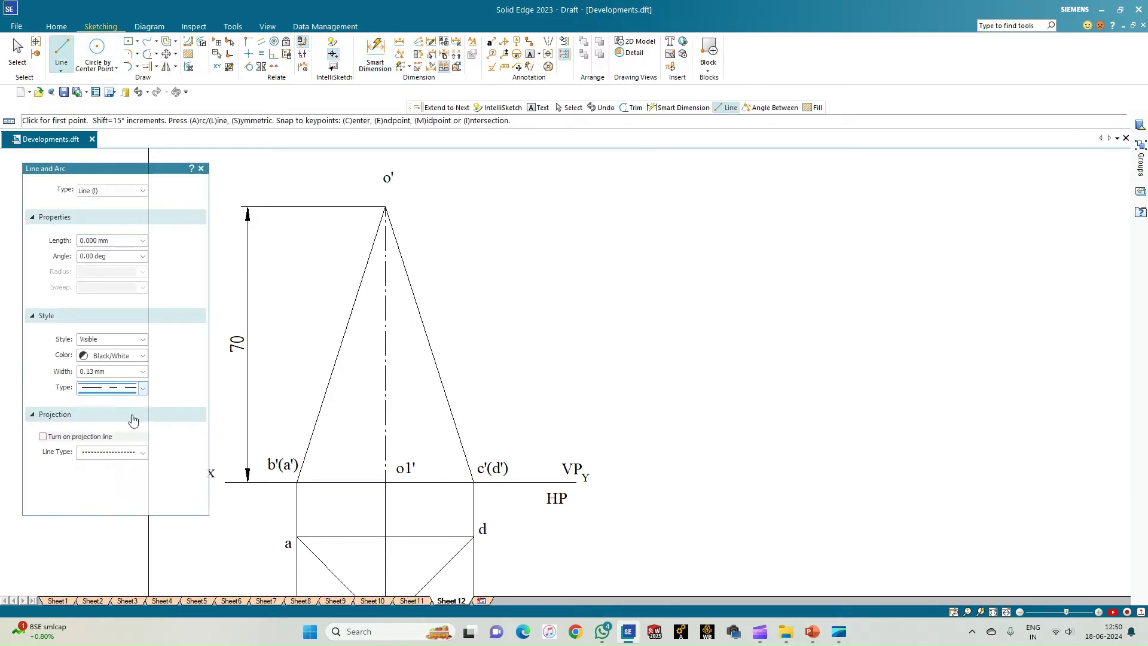
{"action": "left_click", "coordinate": [385, 344]}
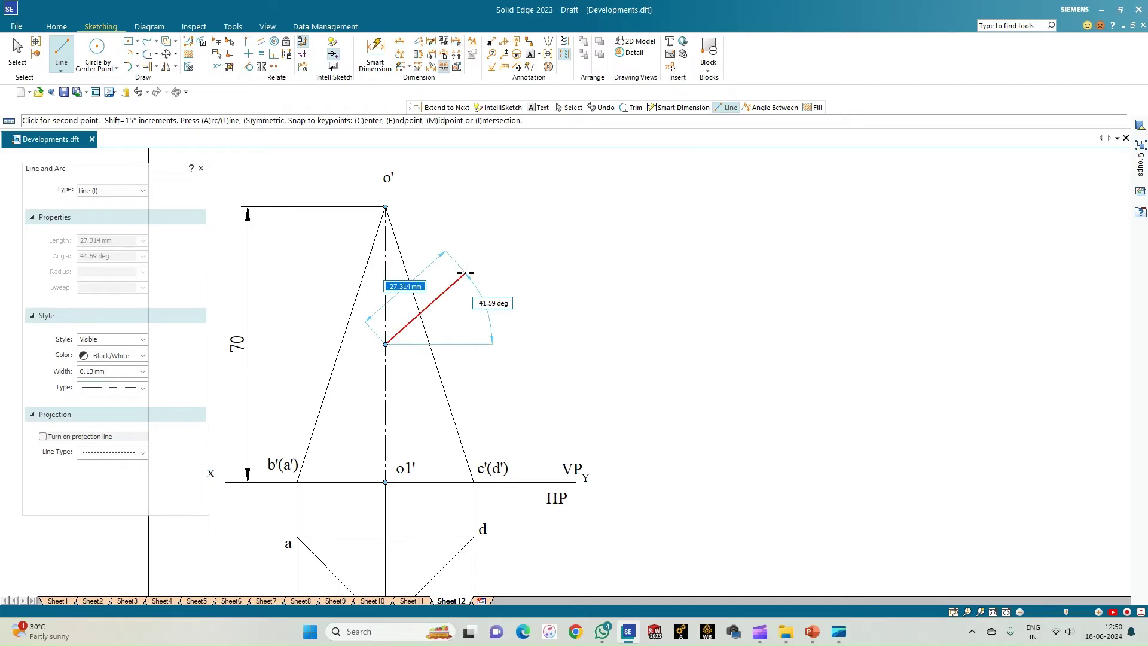
{"action": "key", "text": "Tab"}
{"action": "type", "text": "40"}
{"action": "key", "text": "Tab"}
{"action": "left_click", "coordinate": [465, 273]}
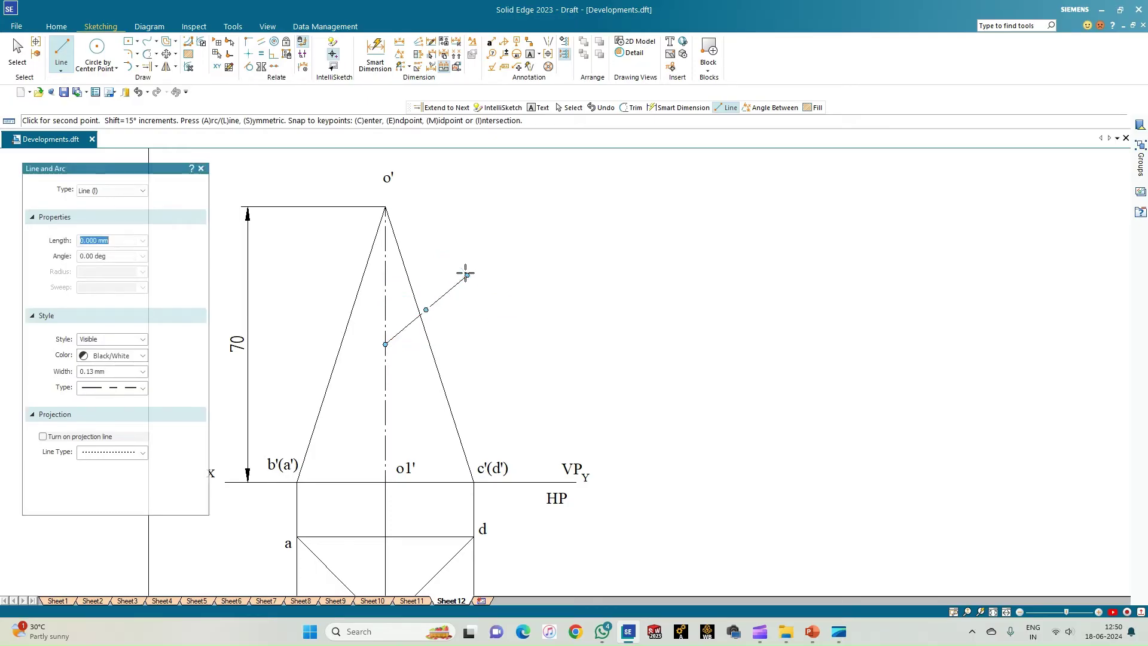
- Extend the cutting-plane line down to the left slant edge and trim its portion beyond the right slant edge
{"action": "left_click", "coordinate": [146, 67]}
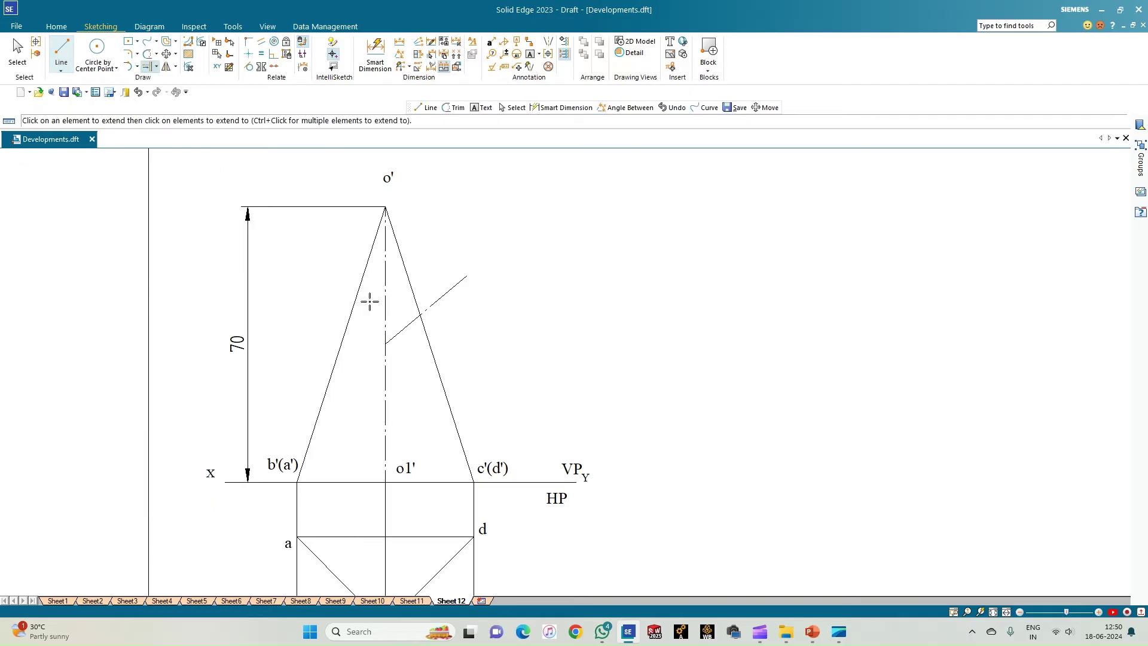
{"action": "left_click", "coordinate": [394, 337]}
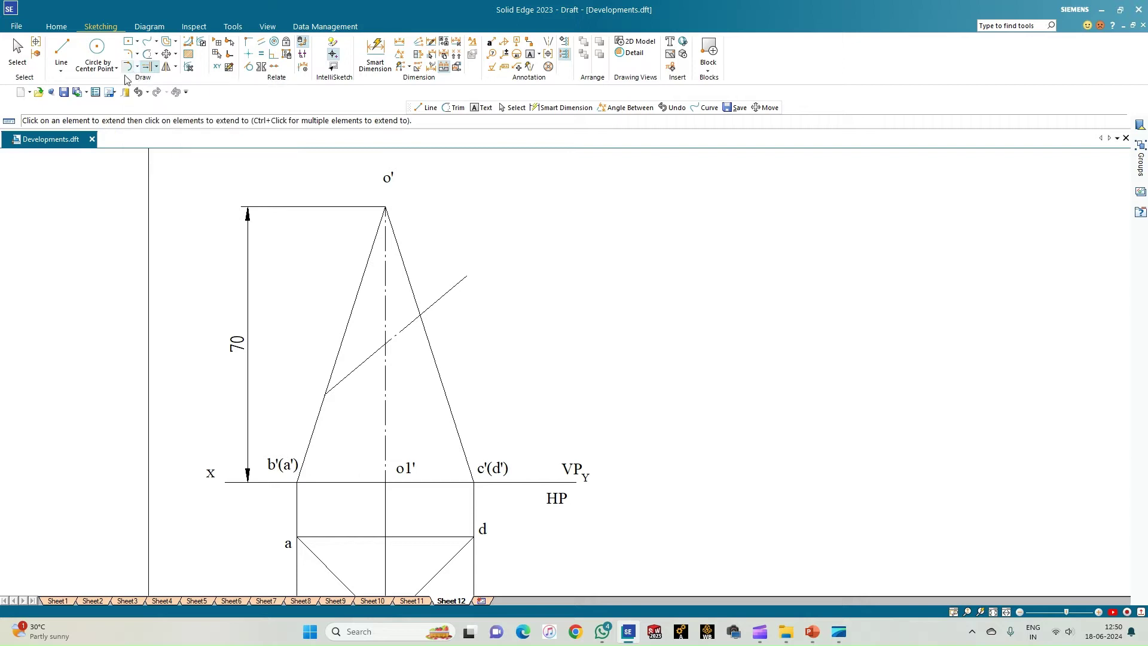
{"action": "left_click", "coordinate": [148, 53]}
{"action": "left_click", "coordinate": [442, 299]}
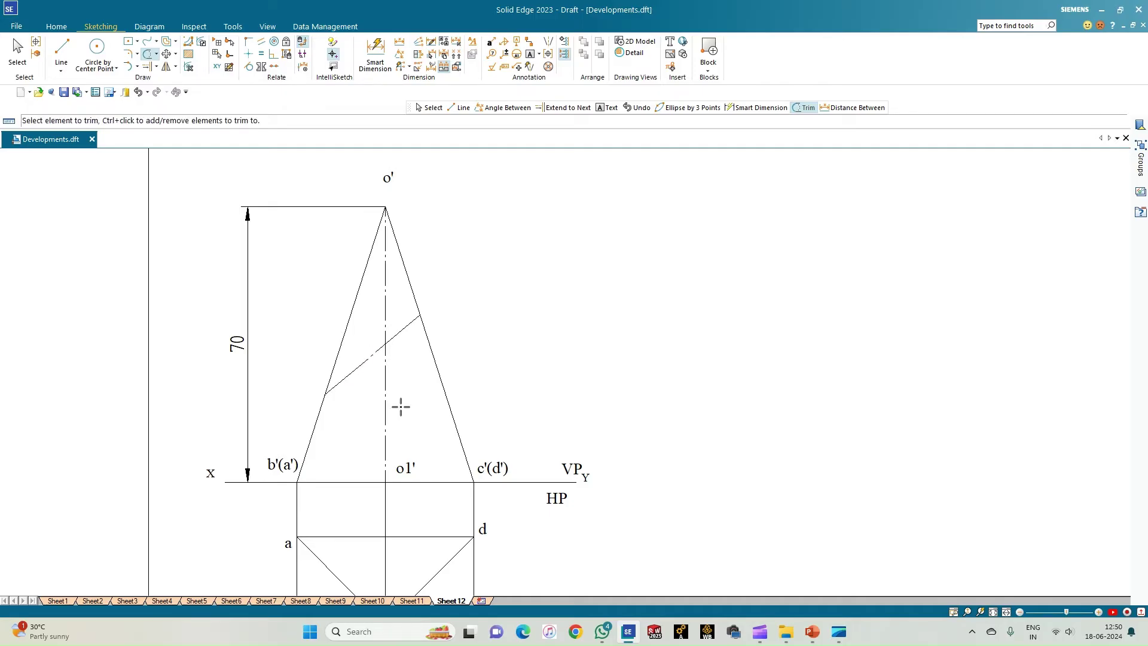
{"action": "scroll", "coordinate": [401, 407], "scroll_direction": "down", "scroll_amount": 1}
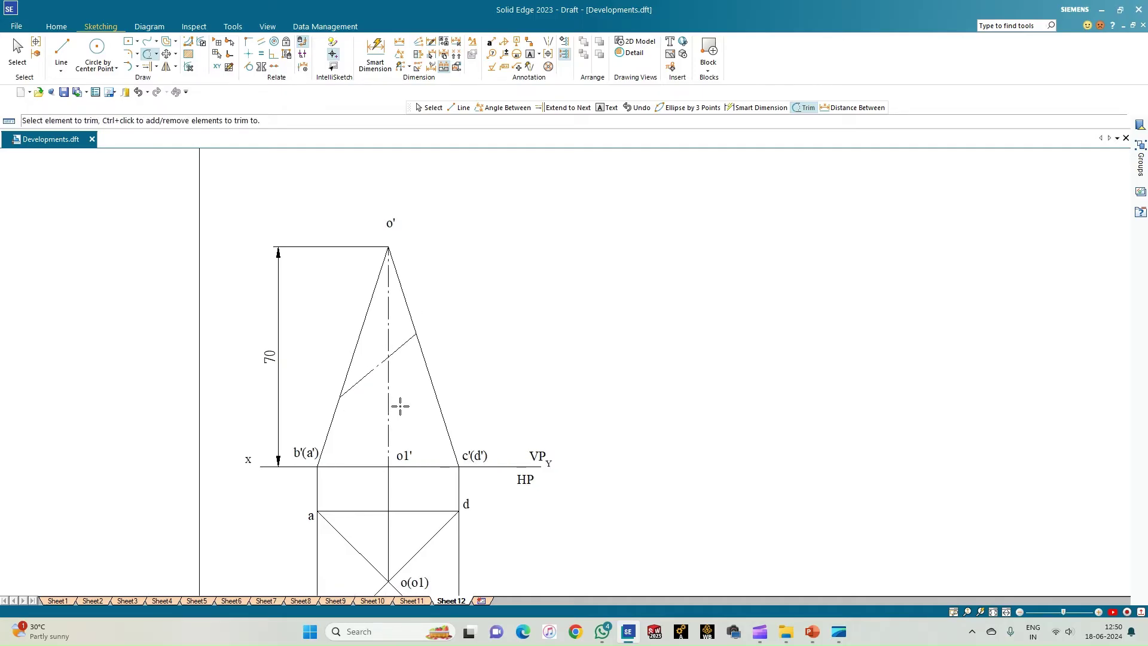
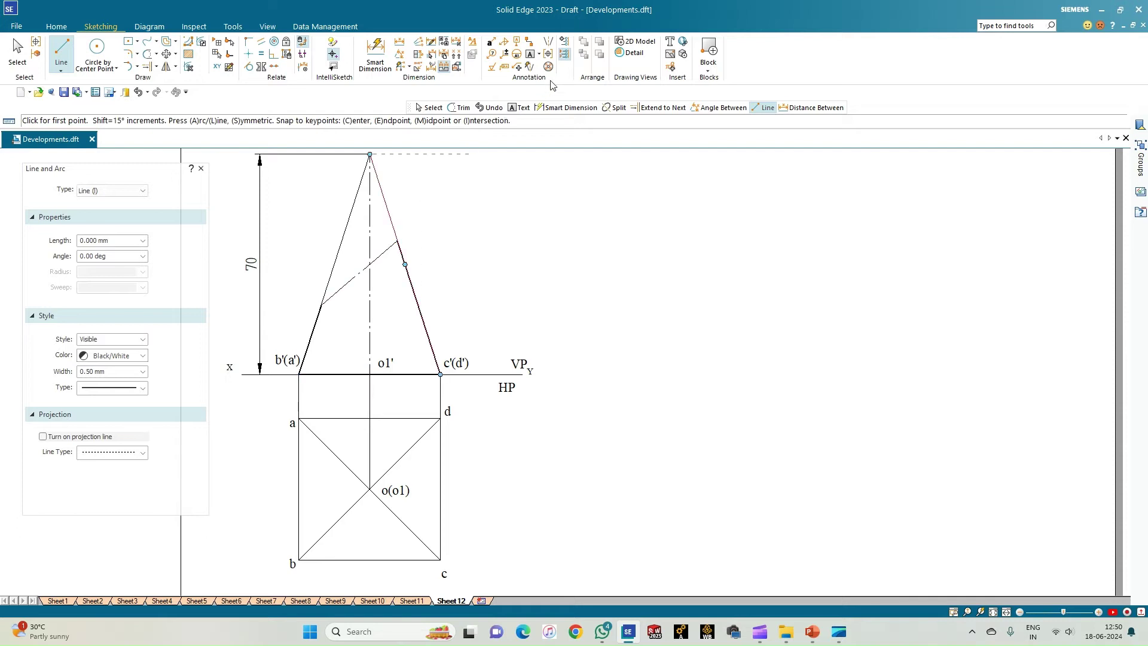
- Label the cutting line's left end 1' and 2' in the front view, and add labels 1 and 2 beside top-view corners a and b
{"action": "left_click", "coordinate": [530, 54]}
{"action": "left_click", "coordinate": [310, 293]}
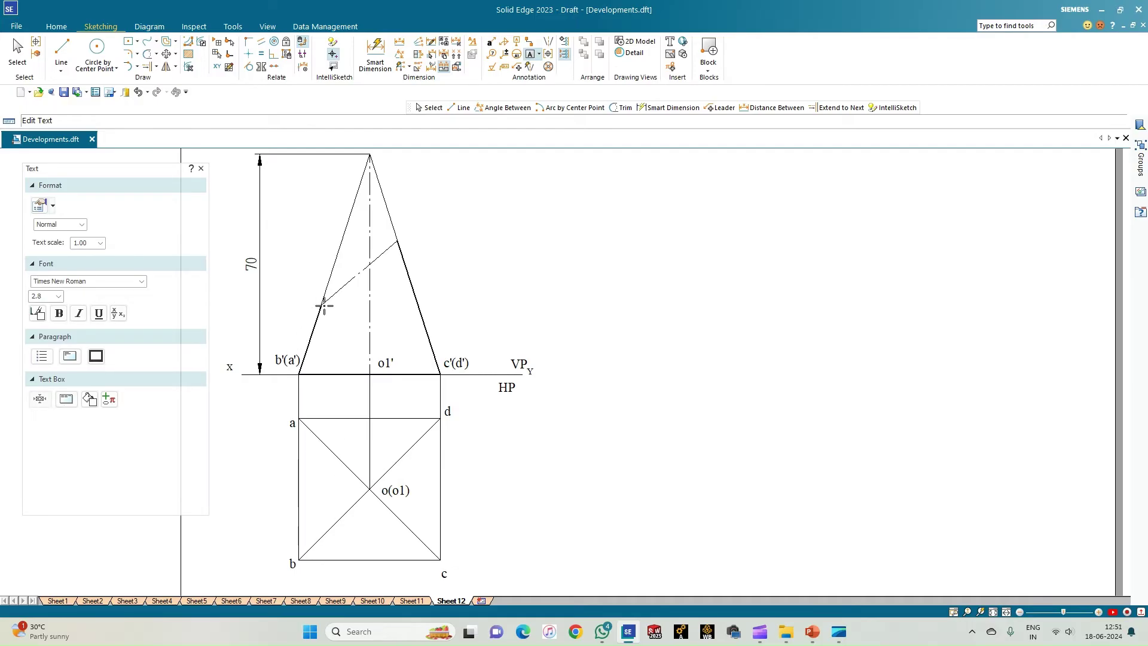
{"action": "type", "text": "'"}
{"action": "scroll", "coordinate": [337, 251], "scroll_direction": "down", "scroll_amount": 1}
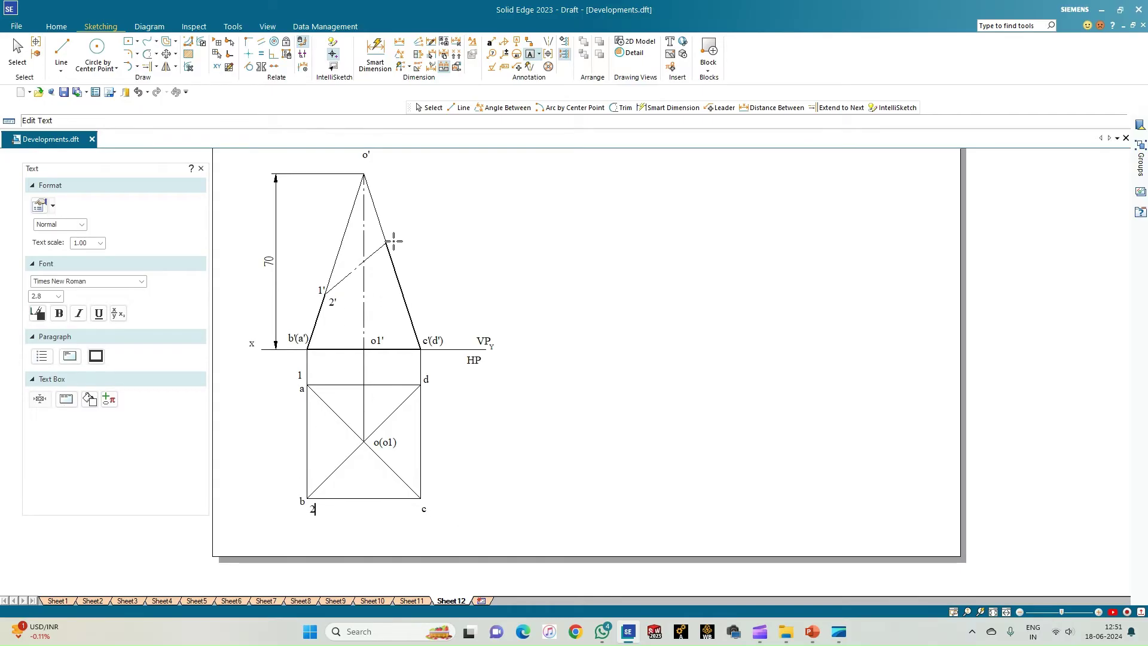
- Label the cutting line's right end 3' and 4', and add labels 3 and 4 beside top-view corners c and d
{"action": "left_click", "coordinate": [386, 226]}
{"action": "type", "text": "3"}
{"action": "key", "text": "BackSpace"}
{"action": "left_click", "coordinate": [387, 244]}
{"action": "type", "text": "4'"}
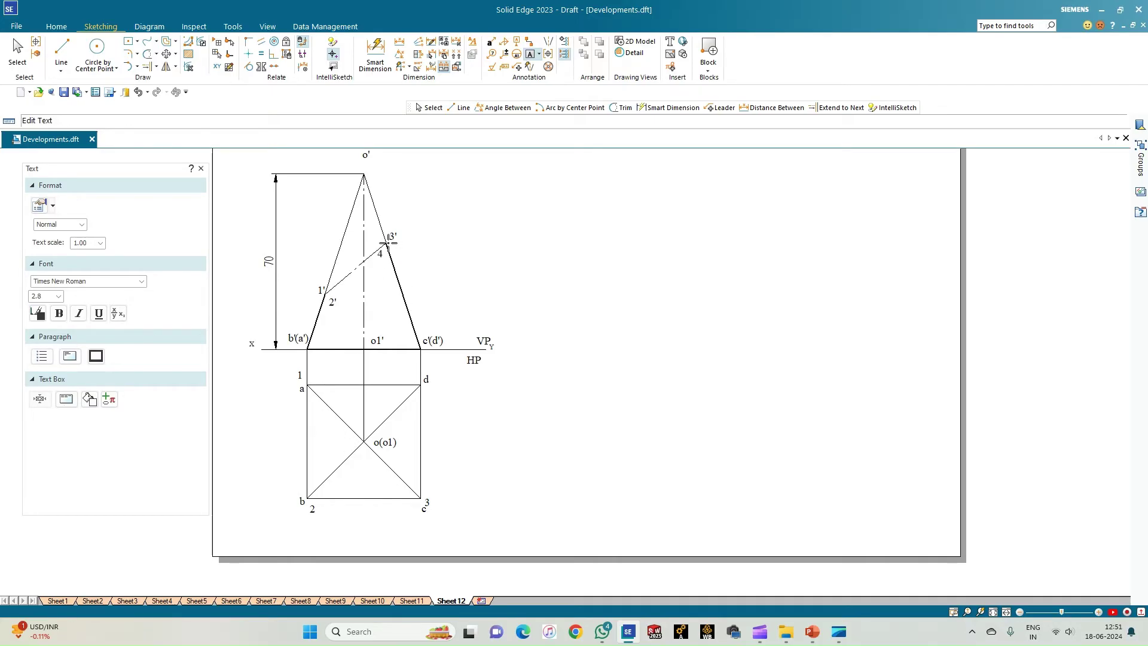
{"action": "left_click", "coordinate": [428, 386]}
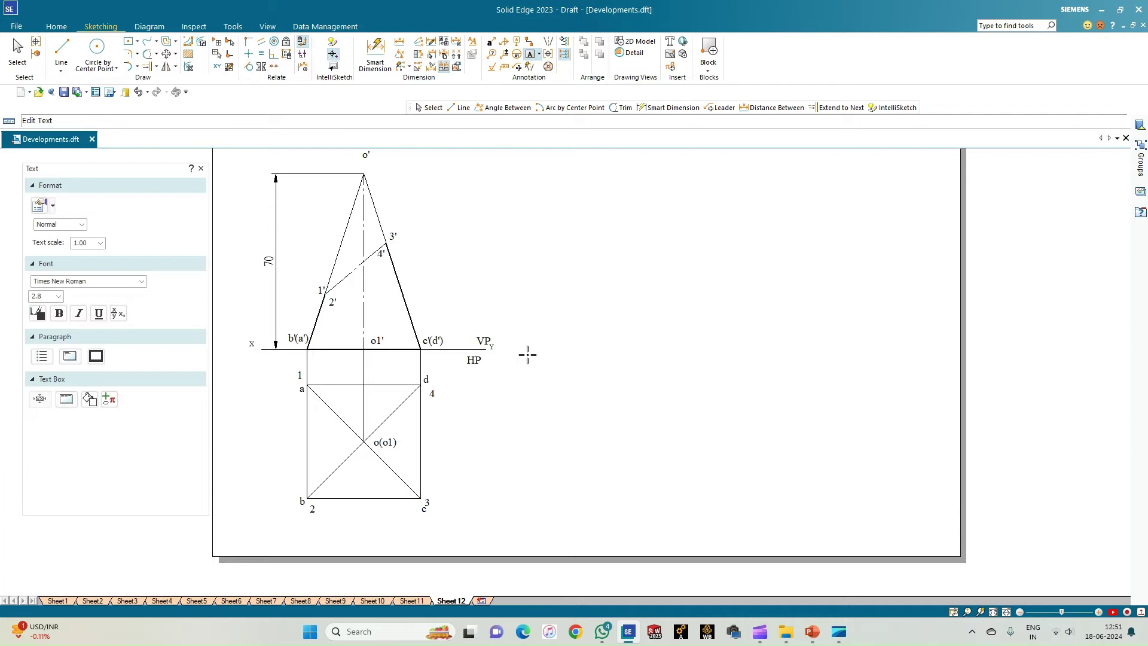
- With a 0.13 mm line, draw vertical projectors from both ends of the cutting line down to the diagonals of the top view
{"action": "left_click", "coordinate": [62, 53]}
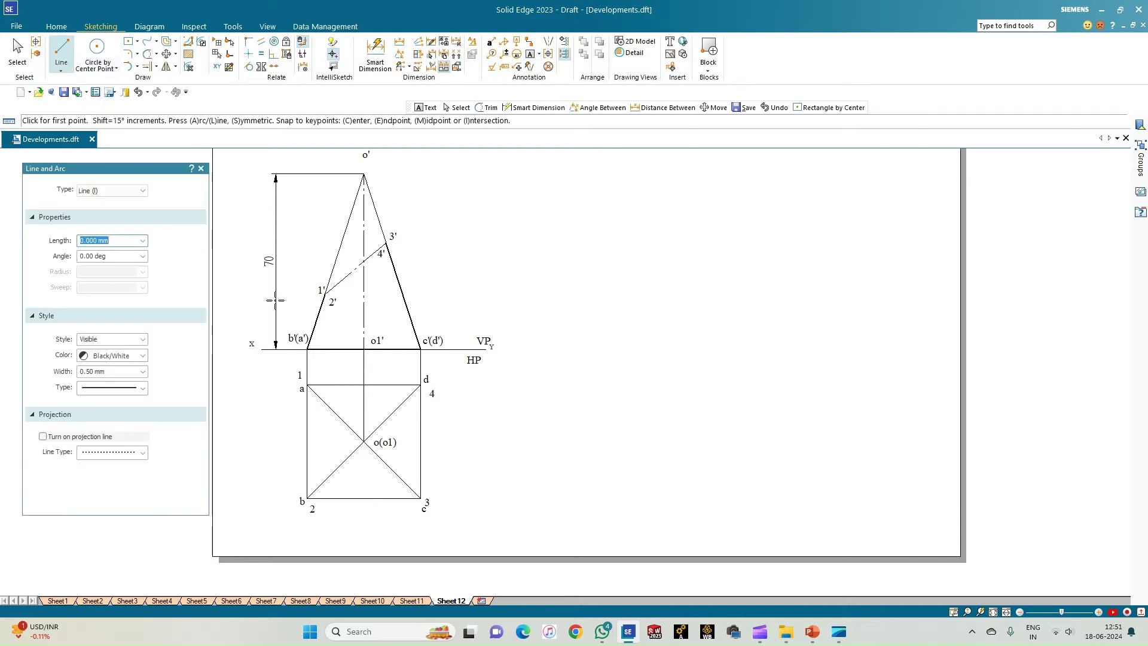
{"action": "left_click", "coordinate": [142, 372]}
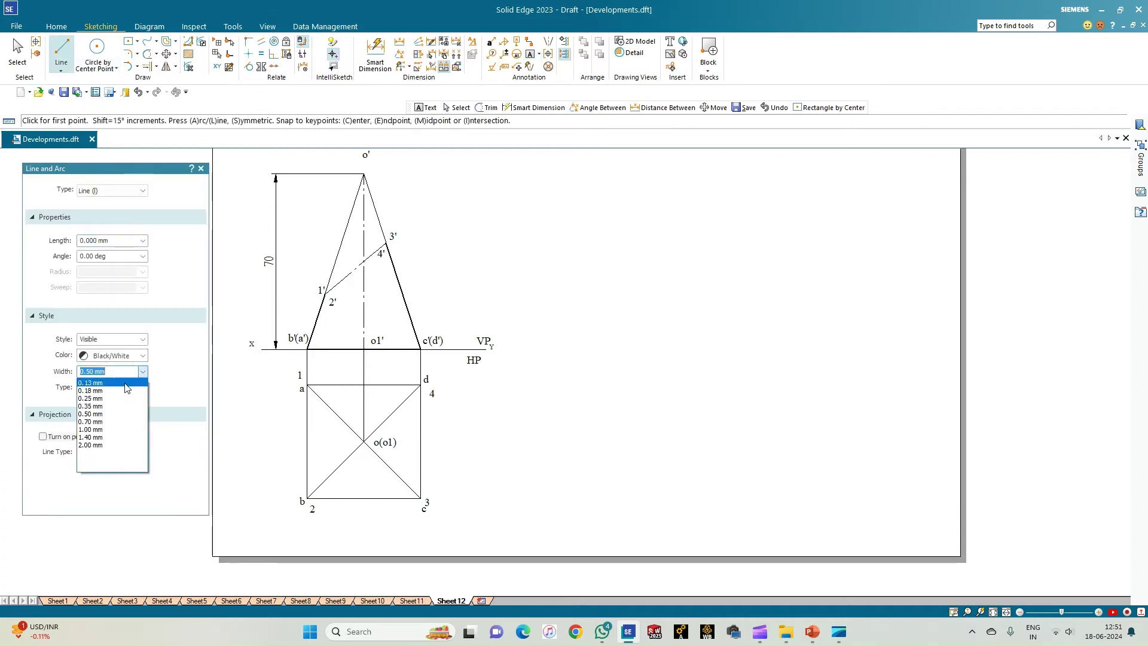
{"action": "left_click", "coordinate": [119, 383]}
{"action": "left_click", "coordinate": [325, 294]}
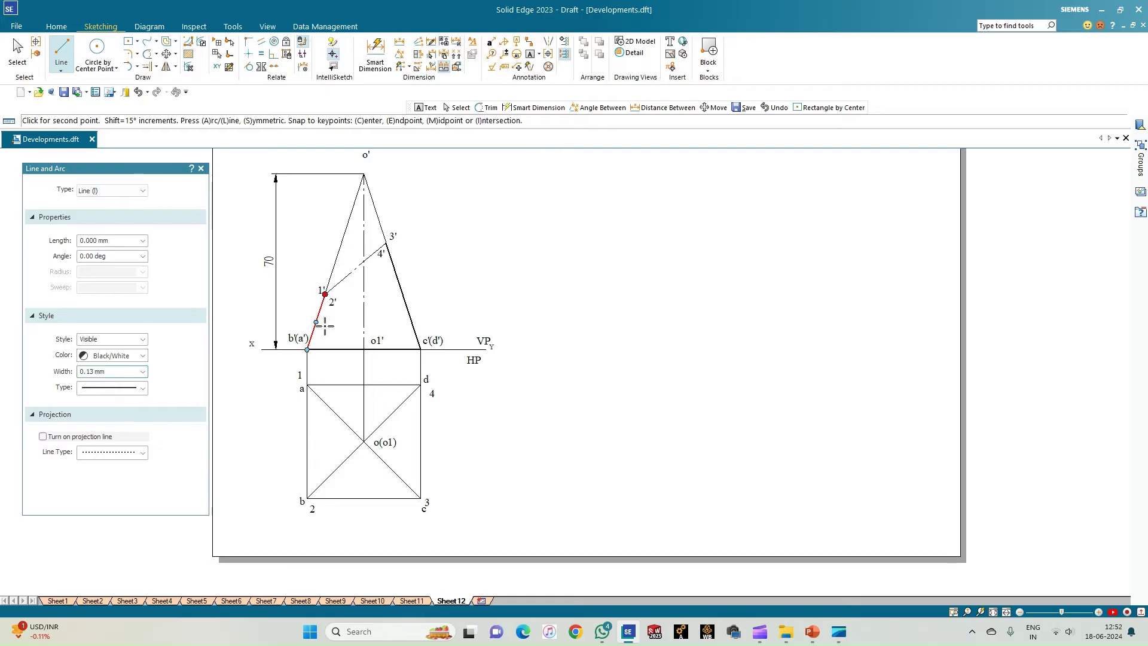
{"action": "left_click", "coordinate": [325, 403]}
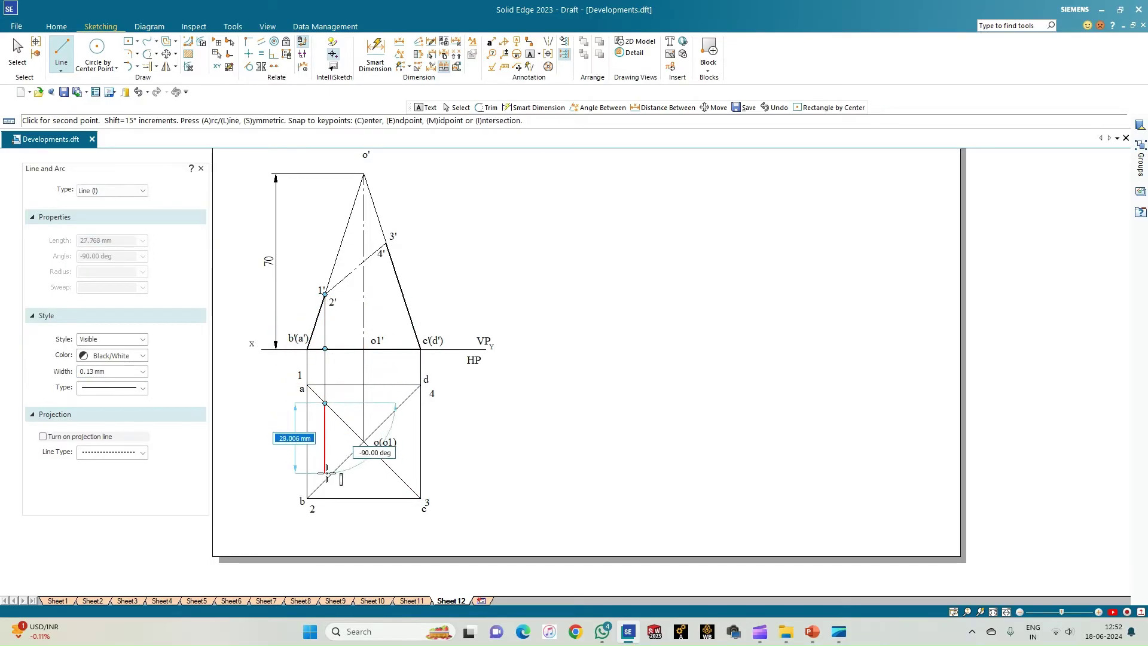
{"action": "left_click", "coordinate": [325, 480]}
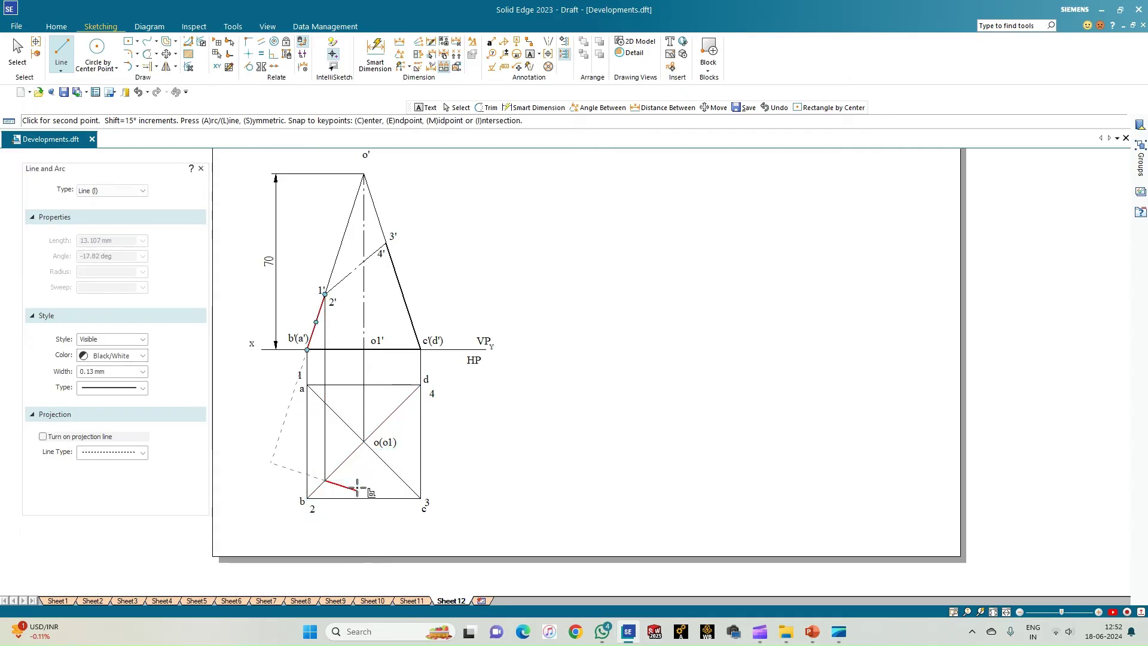
{"action": "right_click", "coordinate": [326, 481]}
{"action": "left_click", "coordinate": [386, 244]}
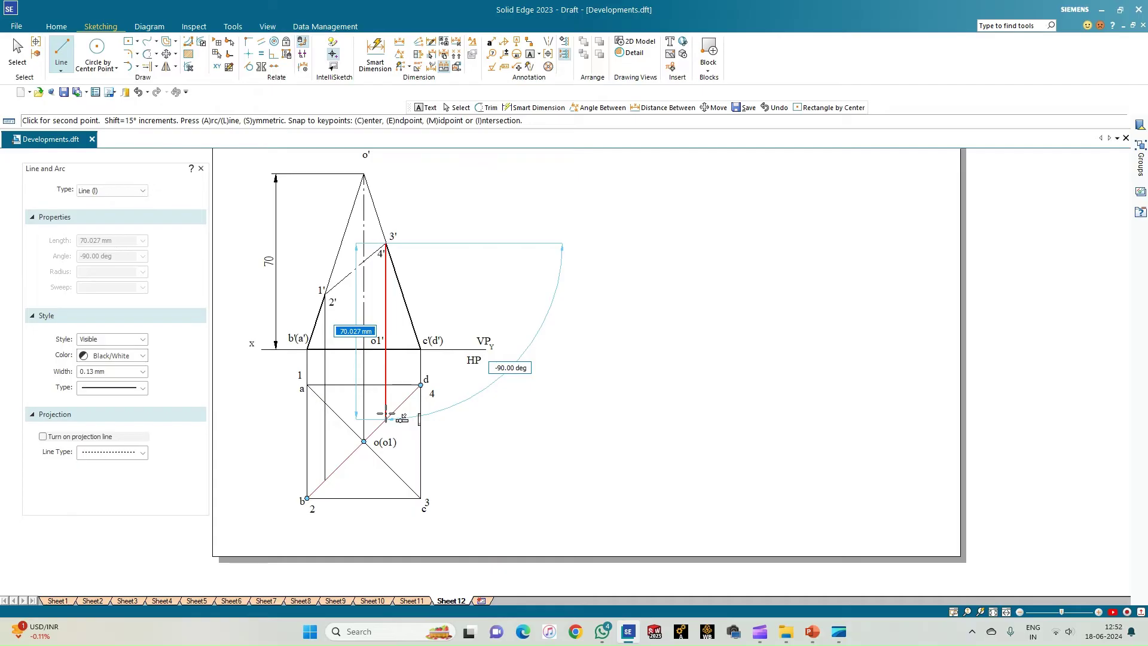
{"action": "left_click", "coordinate": [386, 465]}
{"action": "key", "text": "Escape"}
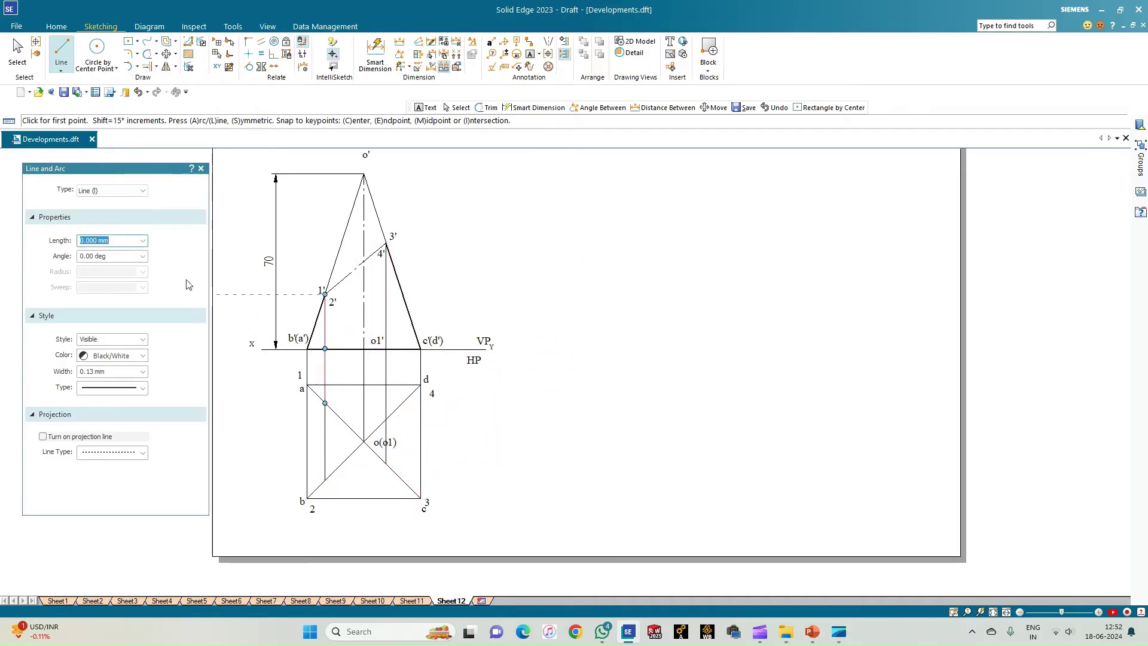
{"action": "key", "text": "Escape"}
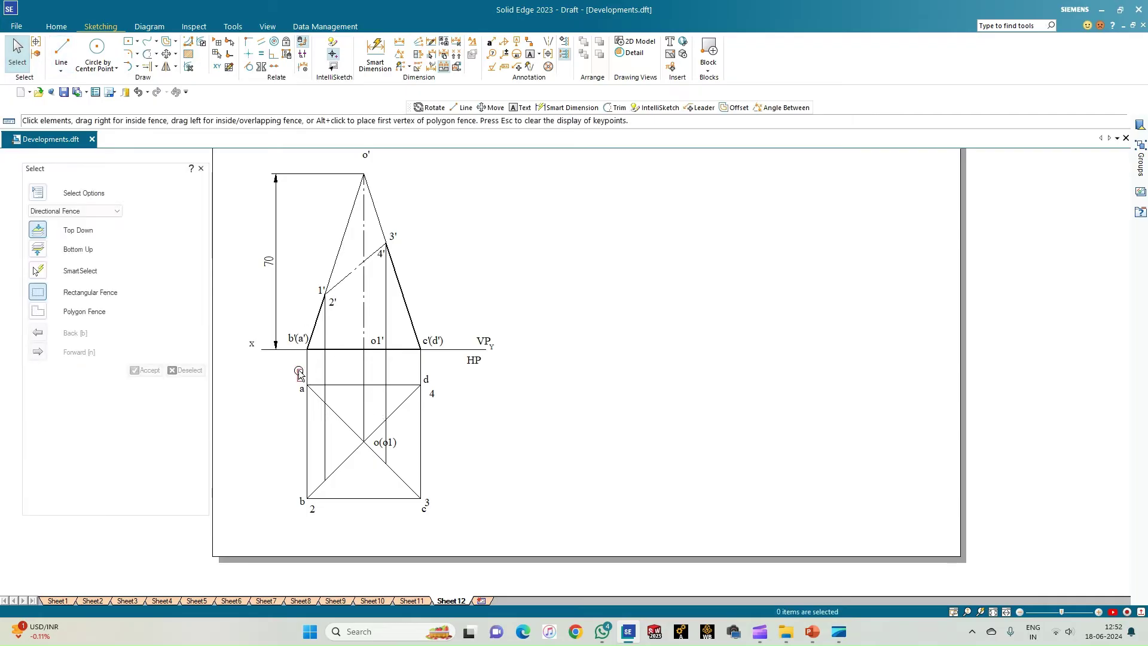
- Move labels 1, 2, 3 and 4 from the base corners to the points where the projectors cross the top view's diagonals
{"action": "left_click", "coordinate": [299, 373]}
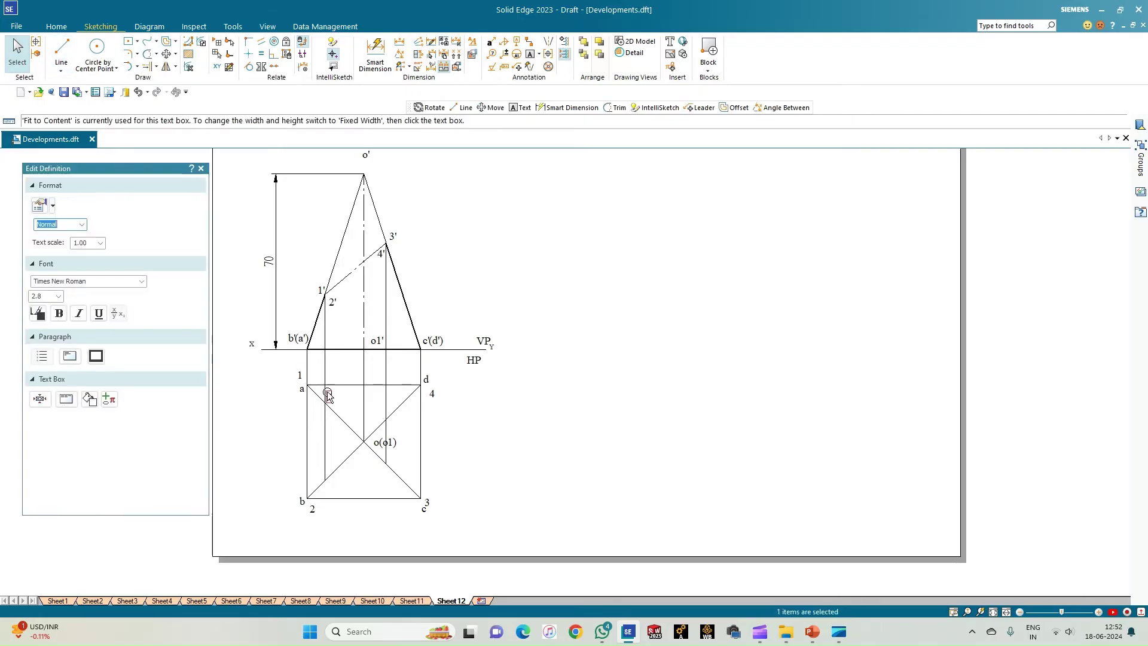
{"action": "left_click_drag", "start_coordinate": [328, 396], "coordinate": [329, 397]}
{"action": "left_click_drag", "start_coordinate": [313, 512], "coordinate": [332, 487]}
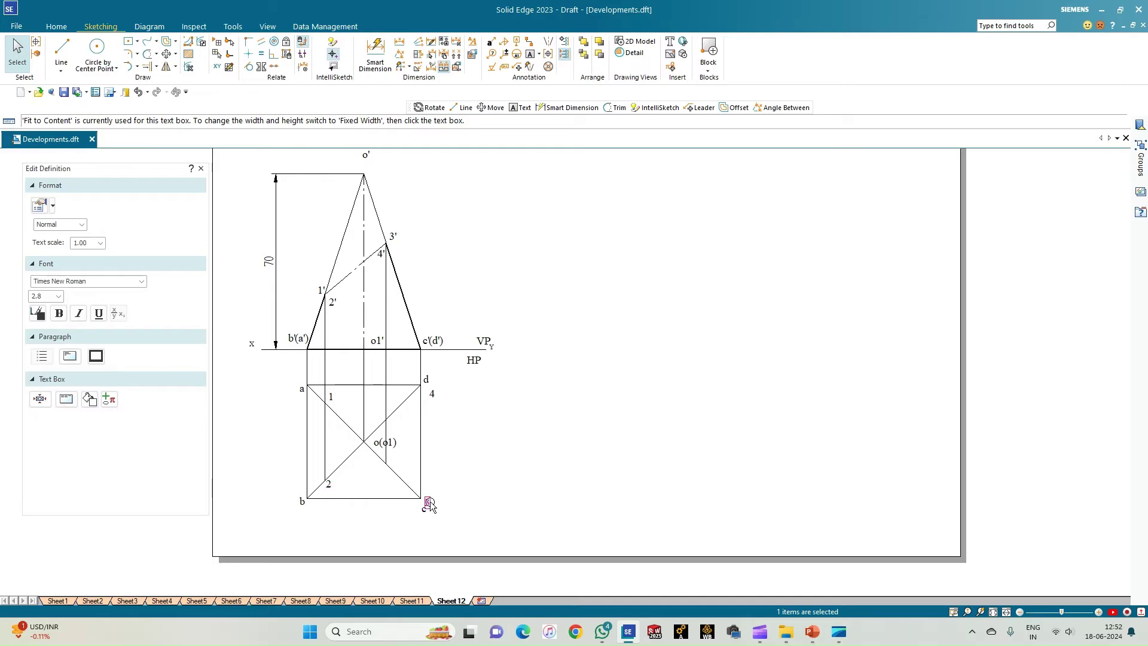
{"action": "left_click_drag", "start_coordinate": [429, 504], "coordinate": [384, 472]}
{"action": "left_click_drag", "start_coordinate": [436, 407], "coordinate": [390, 405]}
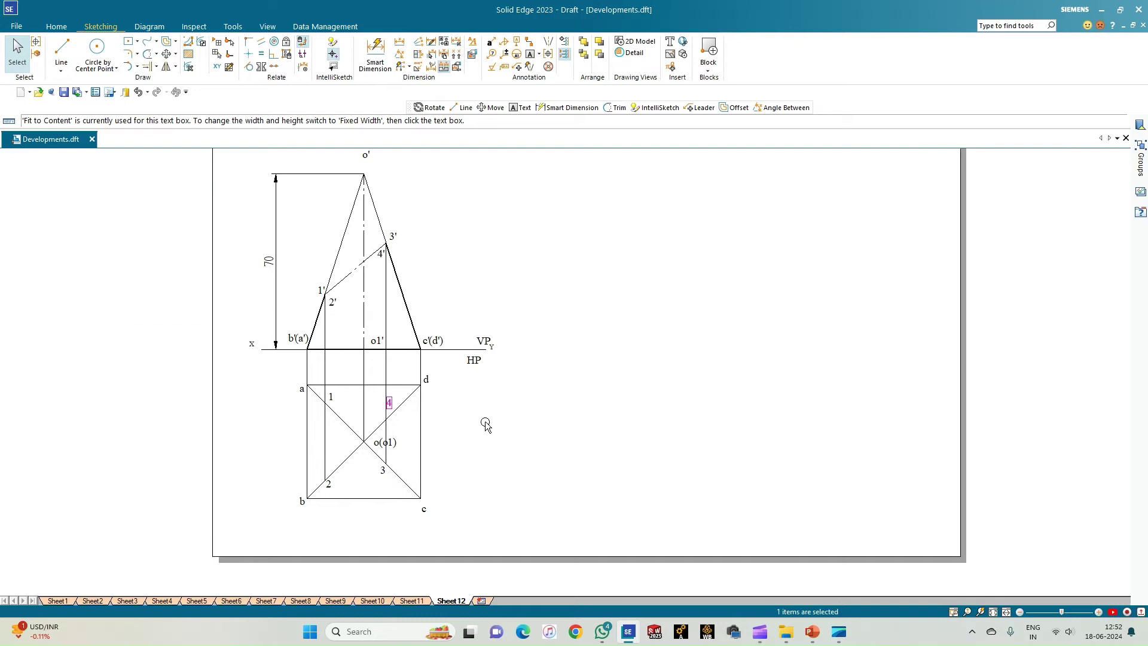
- Draw the closed section outline 1-2-3-4 in the top view with a 0.50 mm continuous line
{"action": "left_click", "coordinate": [60, 52]}
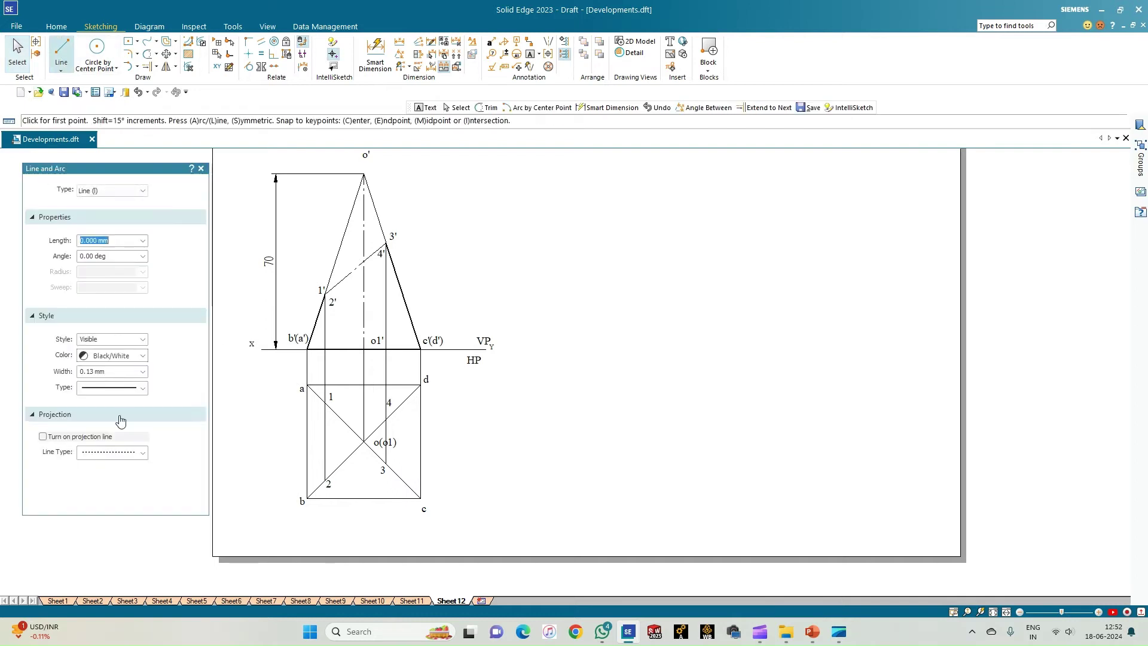
{"action": "left_click", "coordinate": [142, 388]}
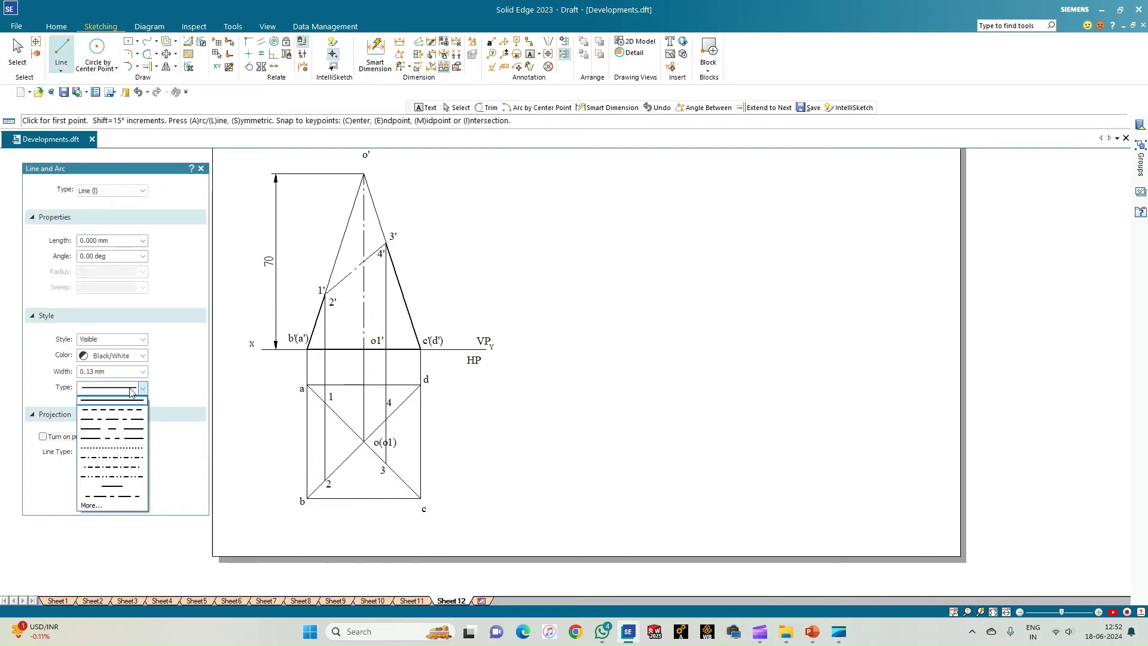
{"action": "left_click", "coordinate": [141, 386]}
{"action": "left_click", "coordinate": [143, 371]}
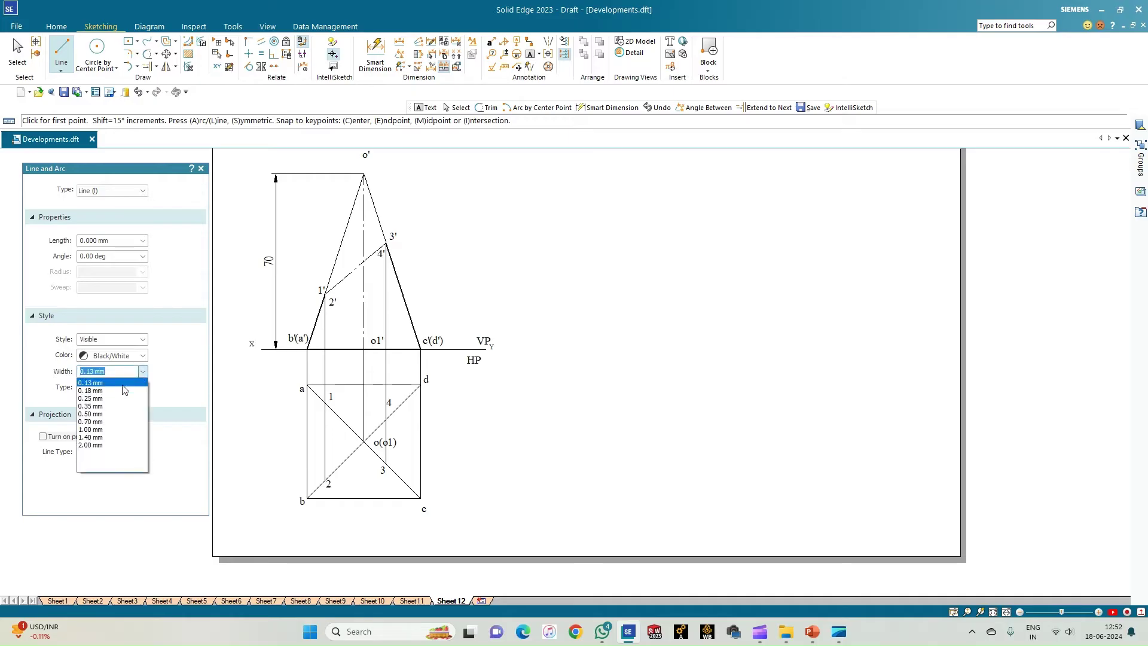
{"action": "left_click", "coordinate": [118, 418]}
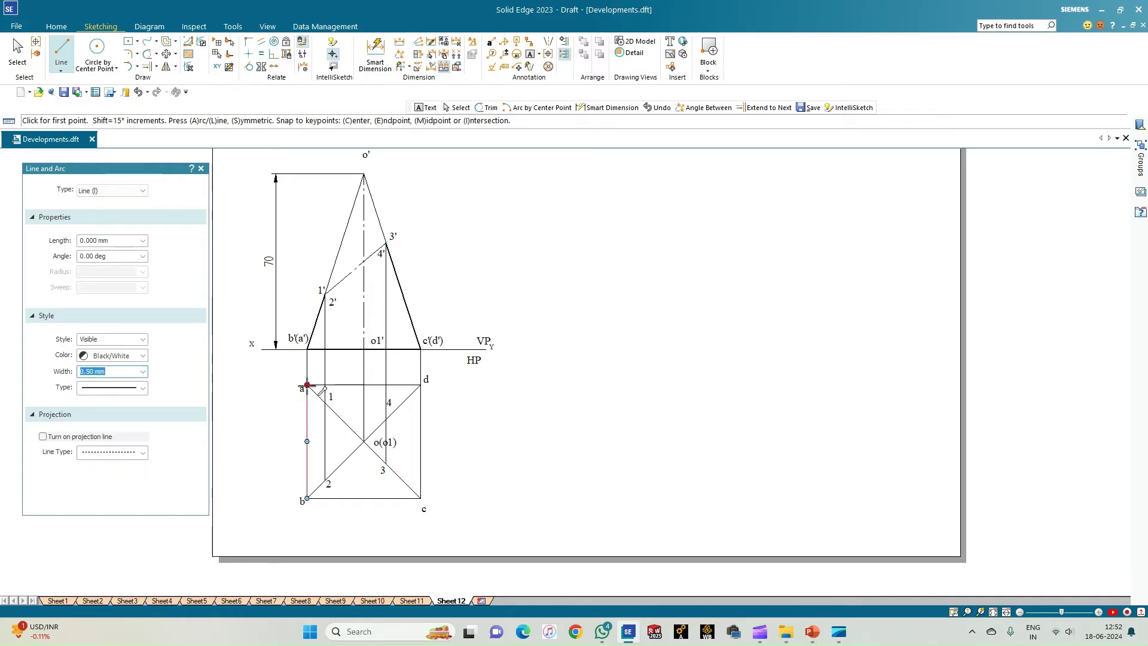
{"action": "scroll", "coordinate": [307, 417], "scroll_direction": "up", "scroll_amount": 1}
{"action": "scroll", "coordinate": [310, 419], "scroll_direction": "up", "scroll_amount": 1}
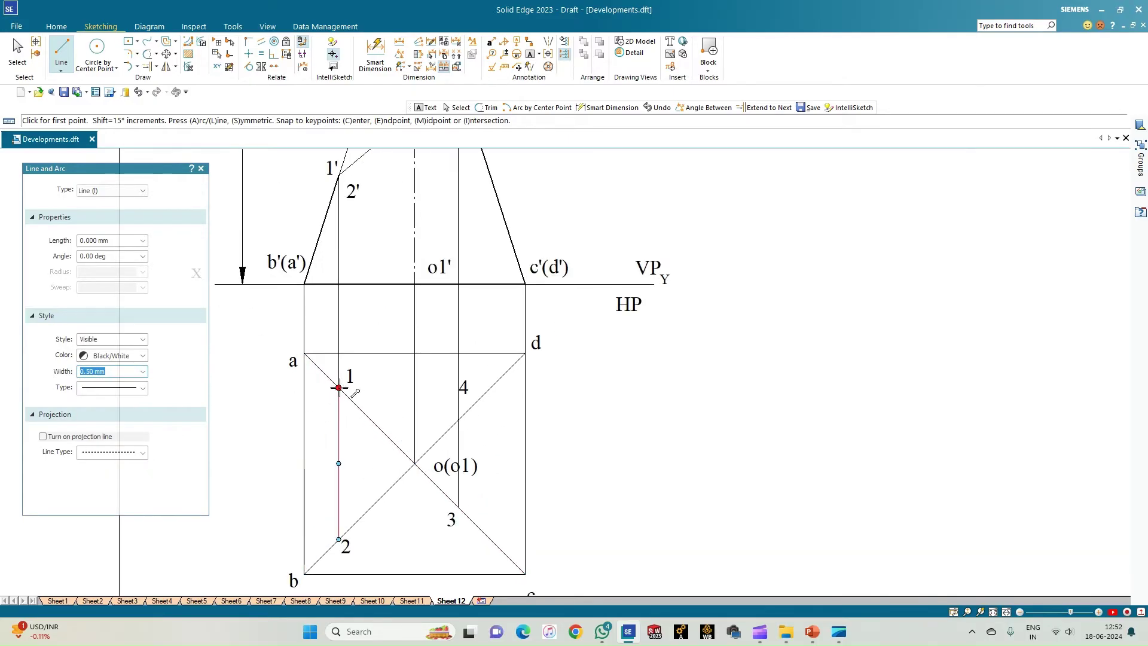
{"action": "left_click", "coordinate": [339, 388]}
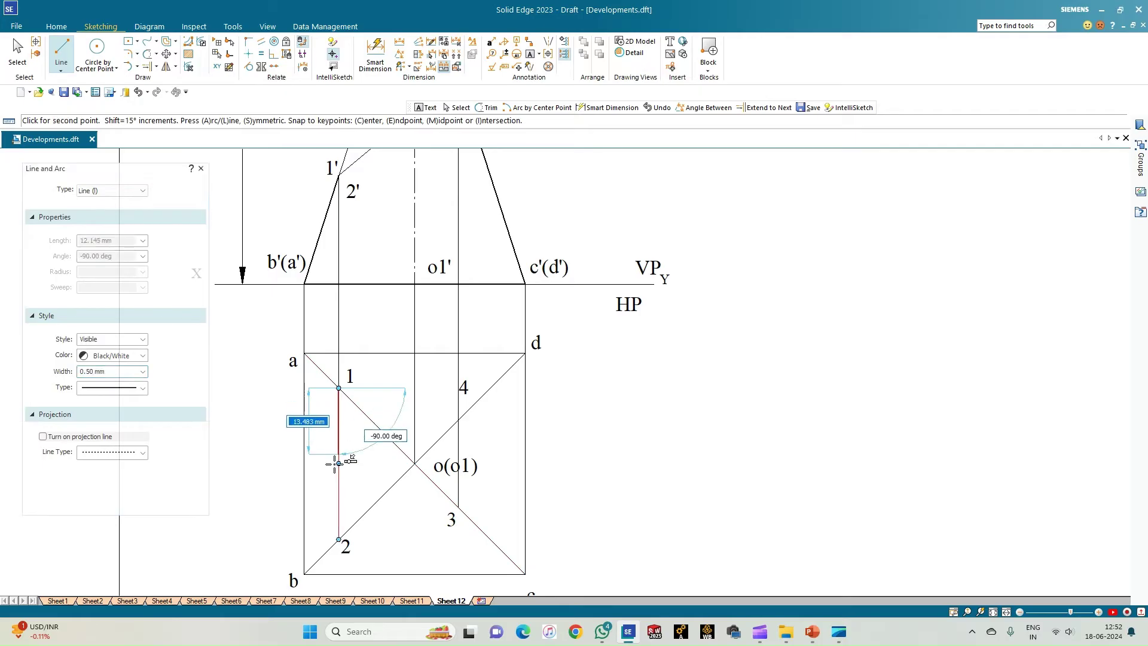
{"action": "left_click", "coordinate": [338, 539]}
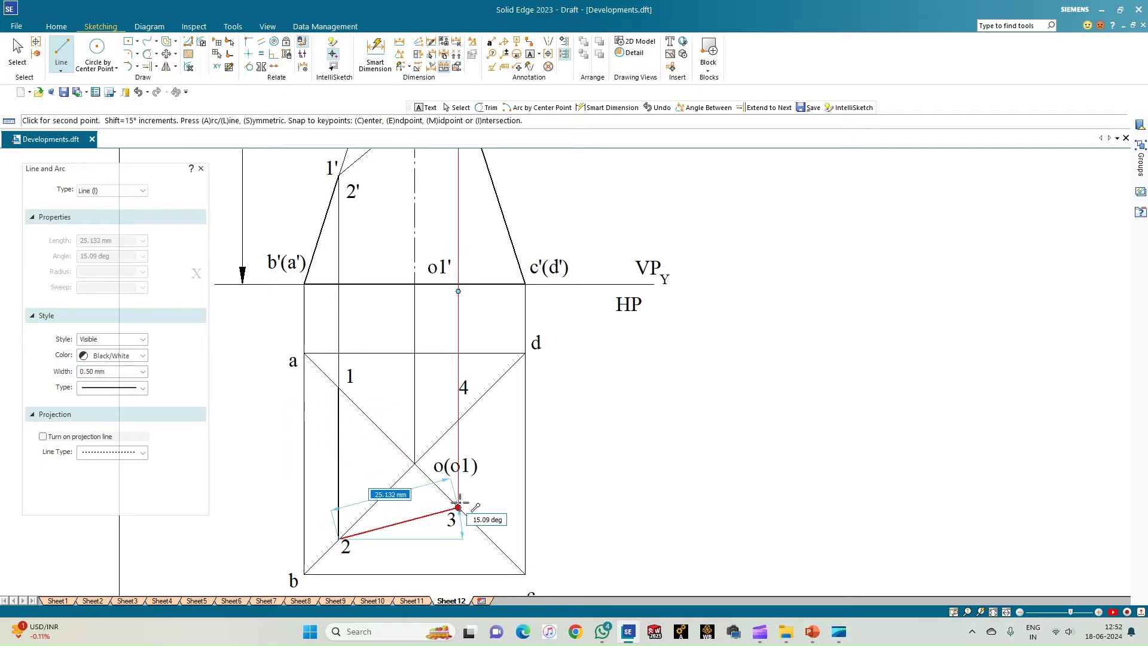
{"action": "left_click", "coordinate": [458, 507]}
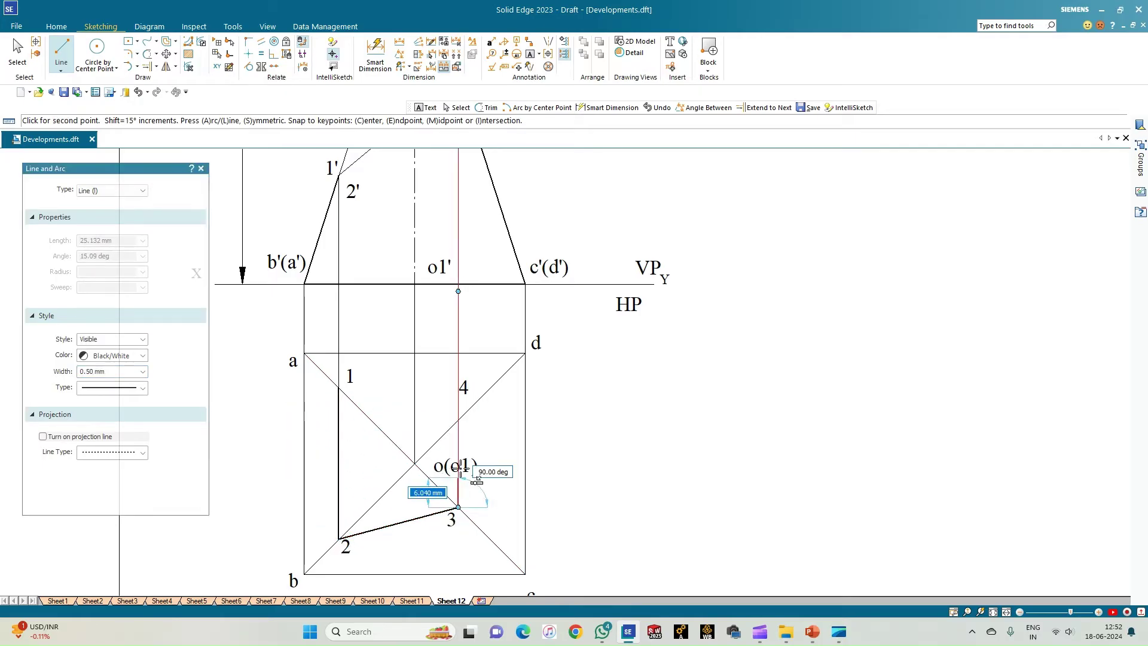
{"action": "left_click", "coordinate": [458, 420]}
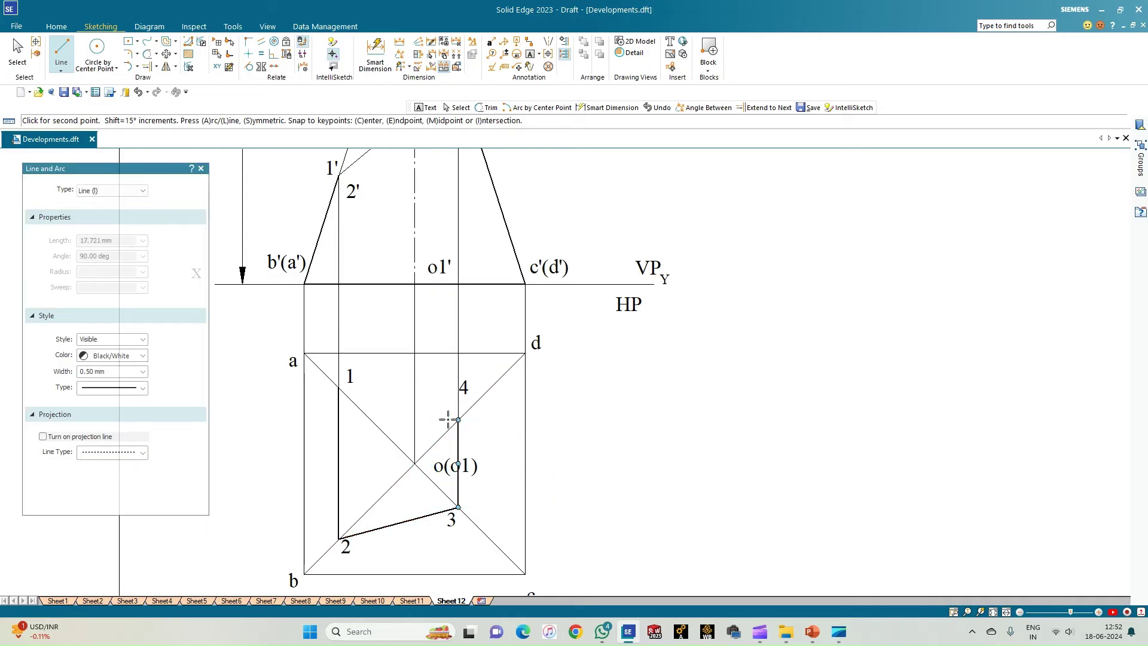
{"action": "left_click", "coordinate": [339, 387]}
- Draw the slant edges a-1 and b-2 and the base side a-b in the top view with 0.50 mm continuous lines
{"action": "scroll", "coordinate": [374, 479], "scroll_direction": "down", "scroll_amount": 1}
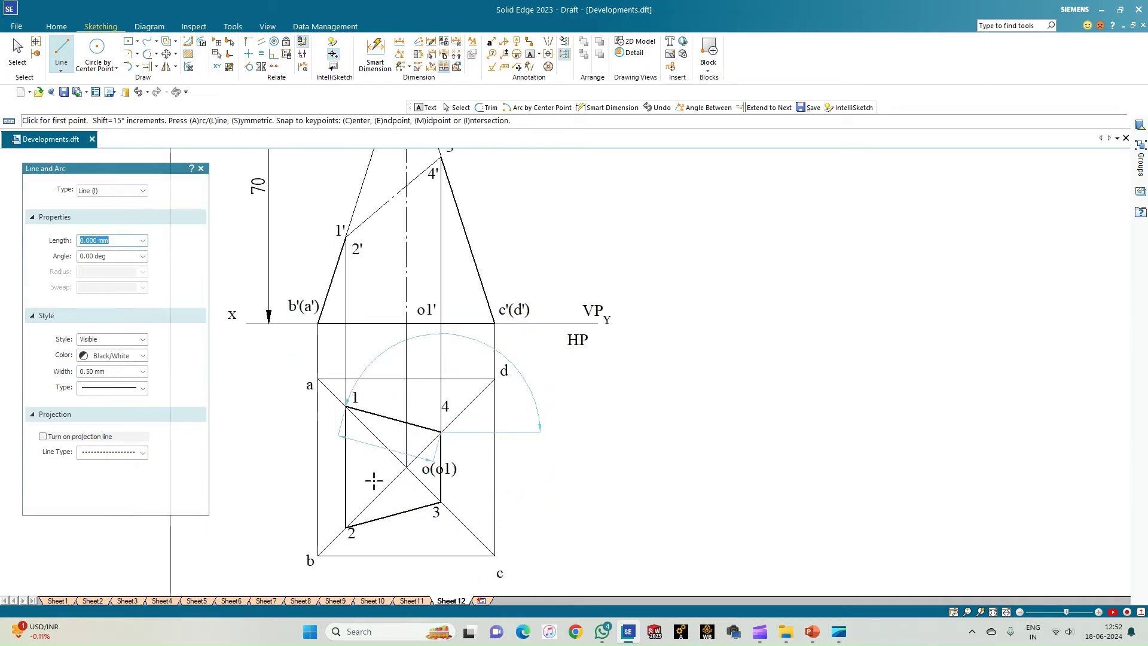
{"action": "left_click", "coordinate": [318, 379]}
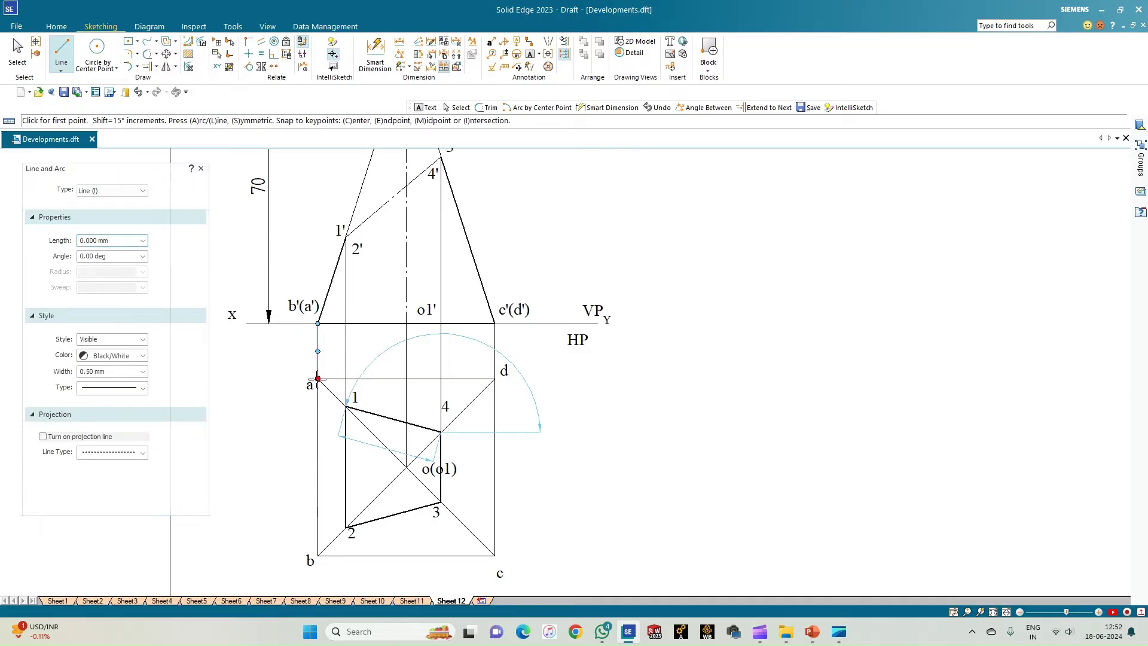
{"action": "left_click", "coordinate": [344, 407]}
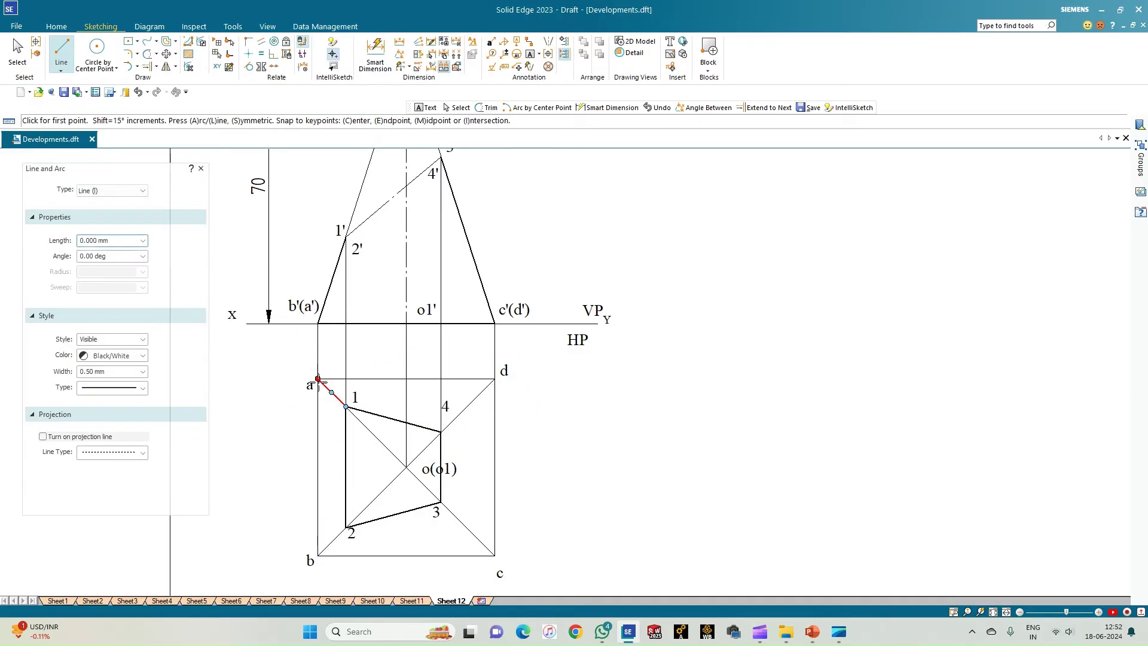
{"action": "left_click", "coordinate": [318, 379]}
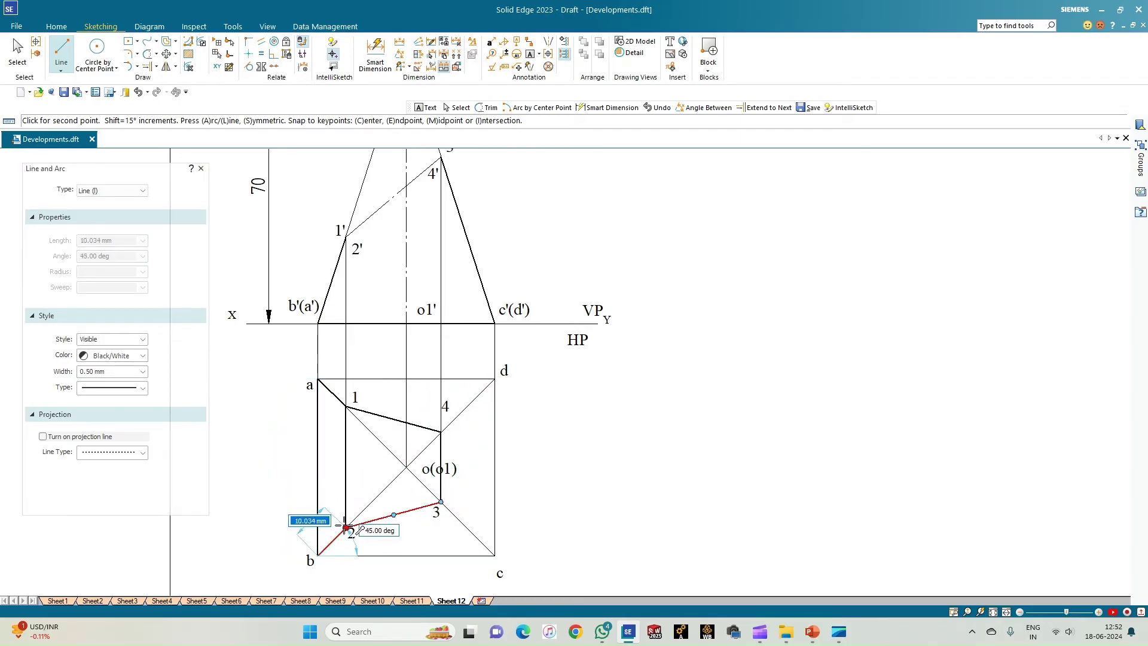
{"action": "left_click", "coordinate": [318, 556]}
{"action": "left_click", "coordinate": [318, 556]}
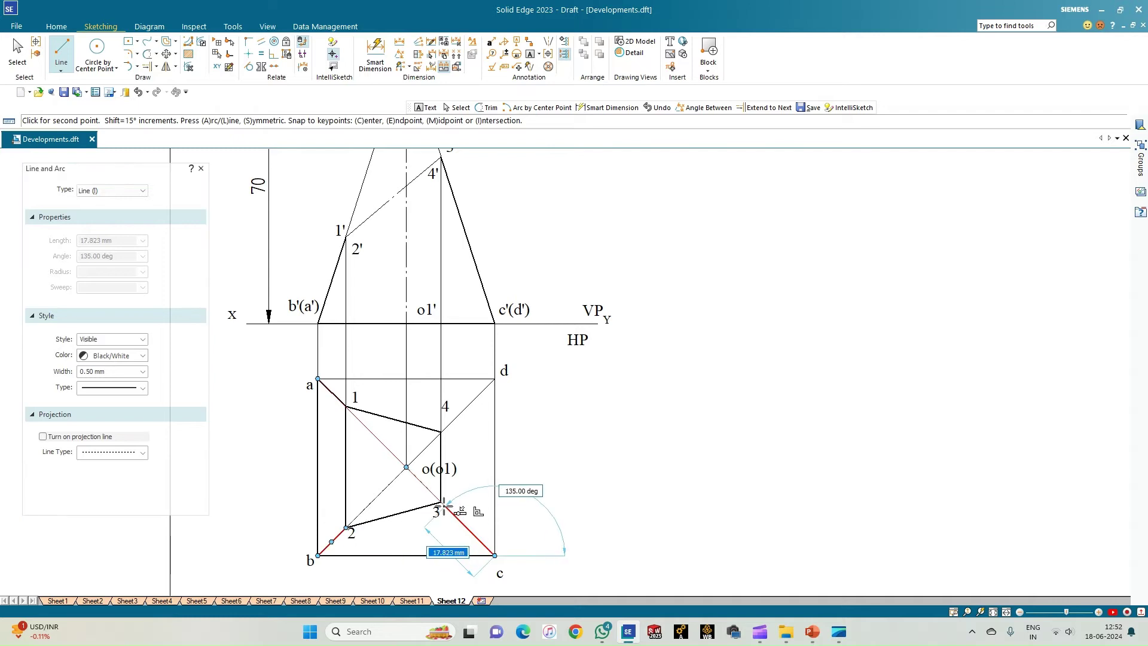
- Draw slant edges c-3 and d-4 and base sides b-c, c-d and d-a in the top view with 0.50 mm lines
{"action": "left_click", "coordinate": [495, 555]}
{"action": "left_click", "coordinate": [494, 379]}
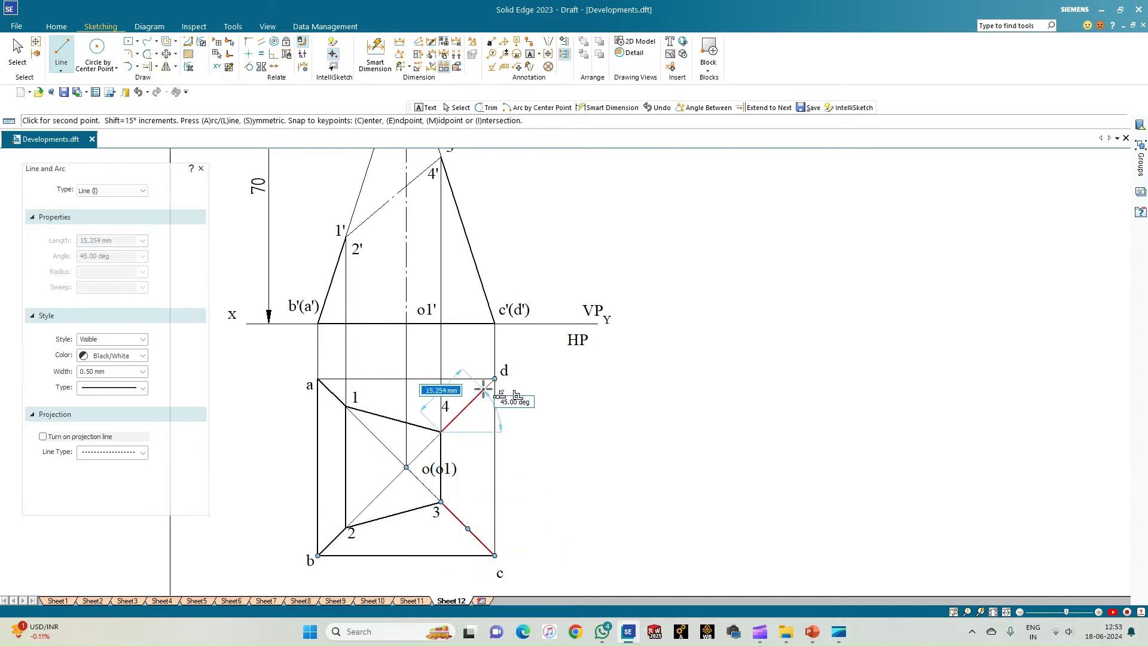
{"action": "left_click", "coordinate": [494, 555]}
{"action": "left_click", "coordinate": [494, 380]}
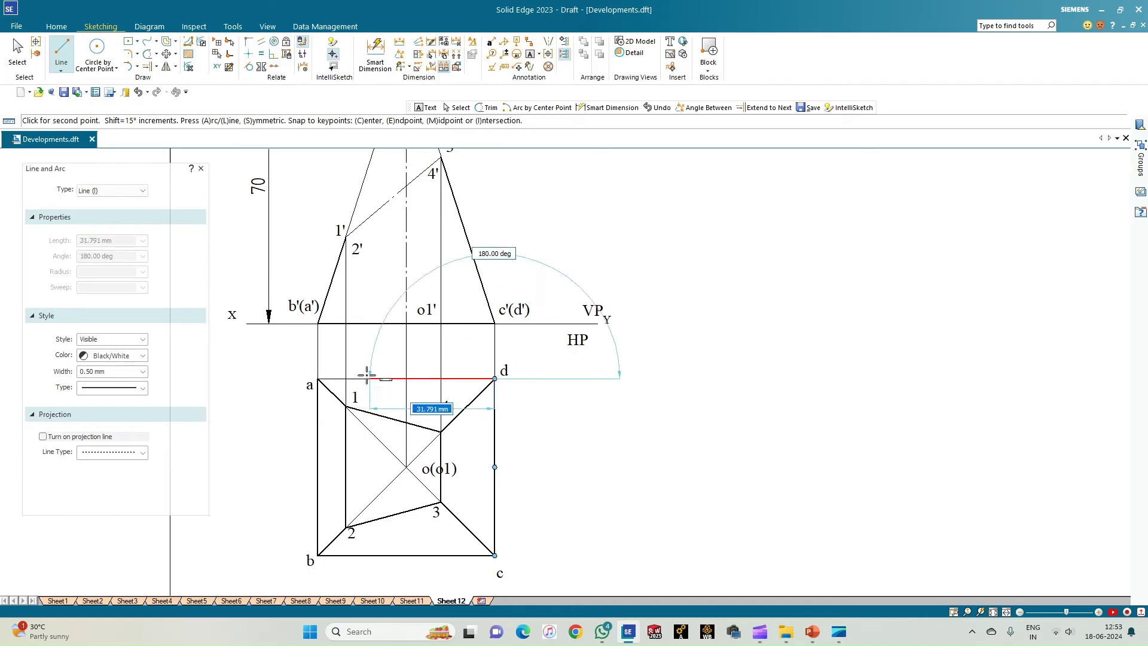
{"action": "left_click", "coordinate": [317, 379]}
{"action": "left_click", "coordinate": [318, 379]}
{"action": "key", "text": "Escape"}
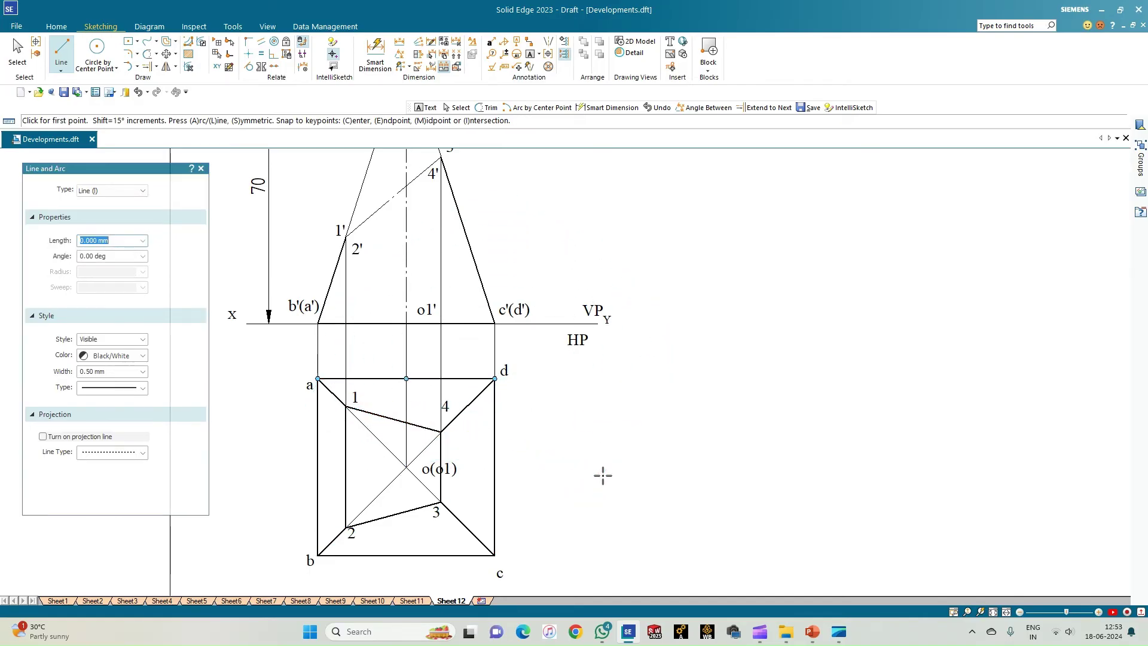
- Move the o(o1) label to just below the crossing of the top view's diagonals
{"action": "scroll", "coordinate": [602, 476], "scroll_direction": "down", "scroll_amount": 1}
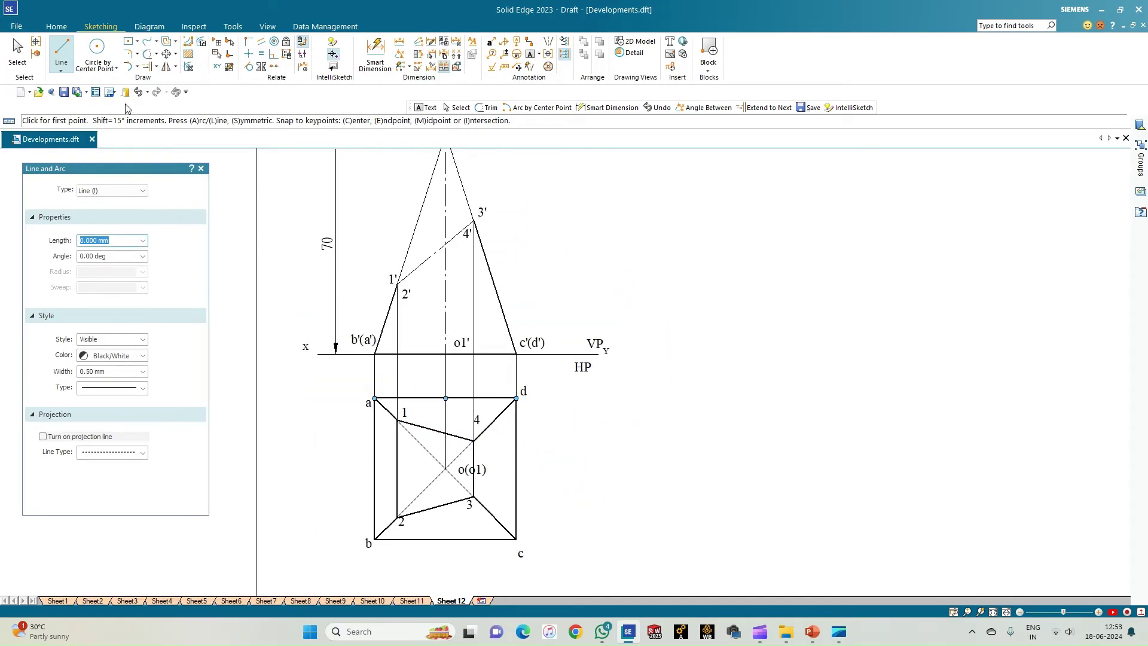
{"action": "key", "text": "Escape"}
{"action": "left_click", "coordinate": [489, 461]}
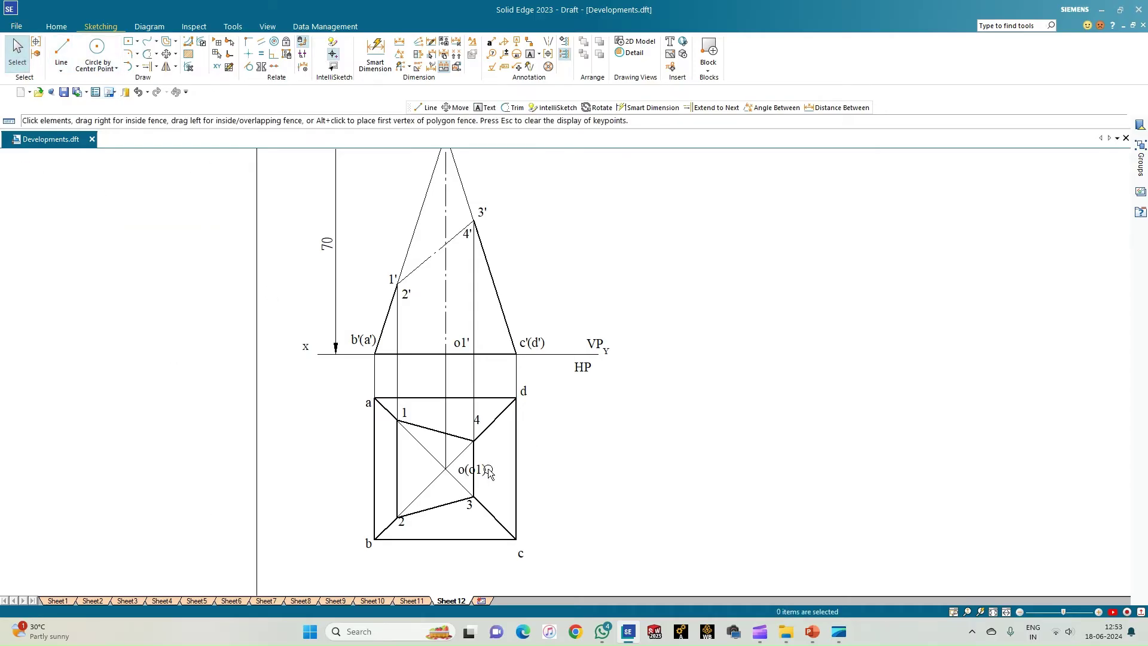
{"action": "left_click_drag", "start_coordinate": [486, 462], "coordinate": [460, 470]}
{"action": "left_click", "coordinate": [546, 462]}
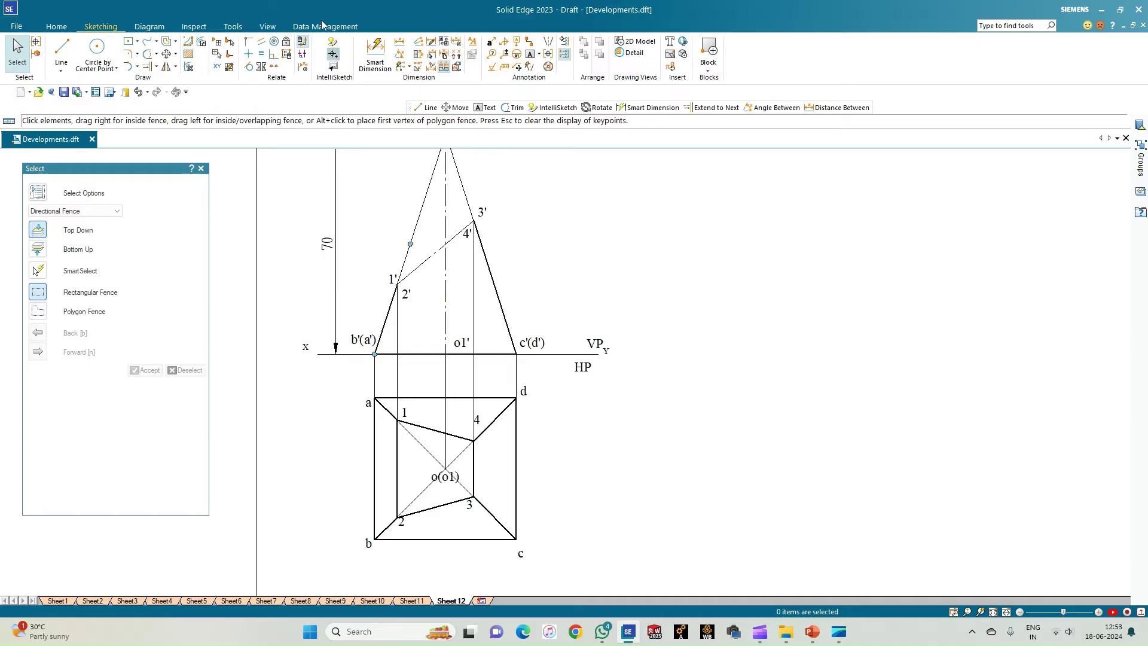
- Draw a 0.13 mm wide horizontal reference line about 12 mm long from the cutting line's lower end at 1'
{"action": "left_click", "coordinate": [401, 55]}
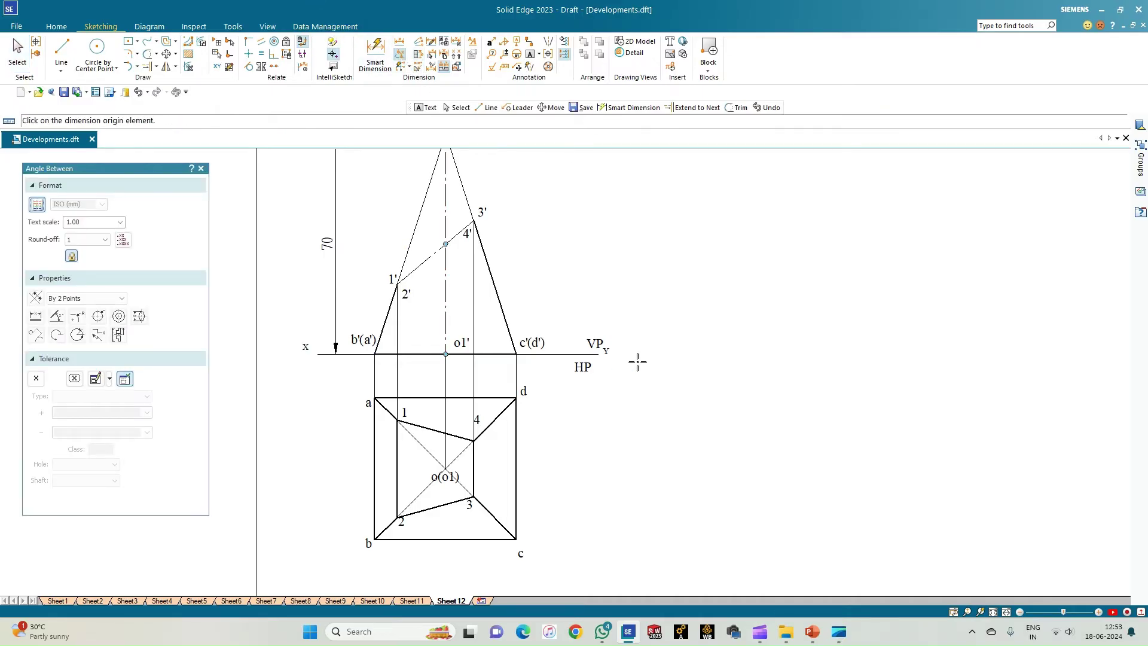
{"action": "key", "text": "l"}
{"action": "scroll", "coordinate": [502, 251], "scroll_direction": "up", "scroll_amount": 2}
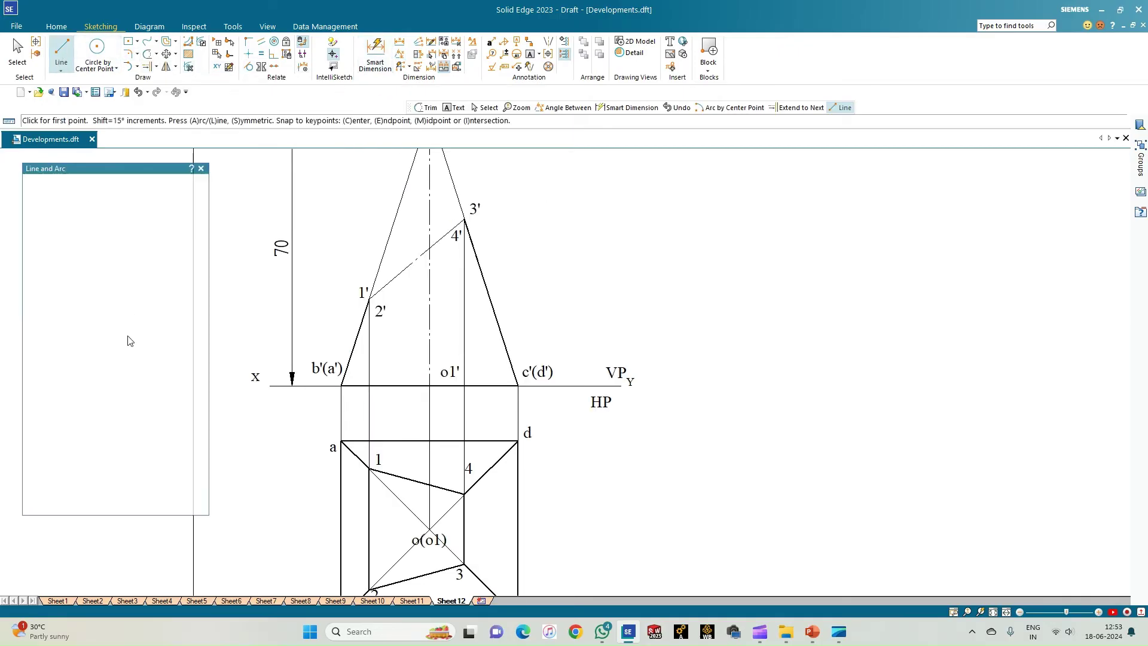
{"action": "left_click", "coordinate": [142, 372]}
{"action": "left_click", "coordinate": [116, 390]}
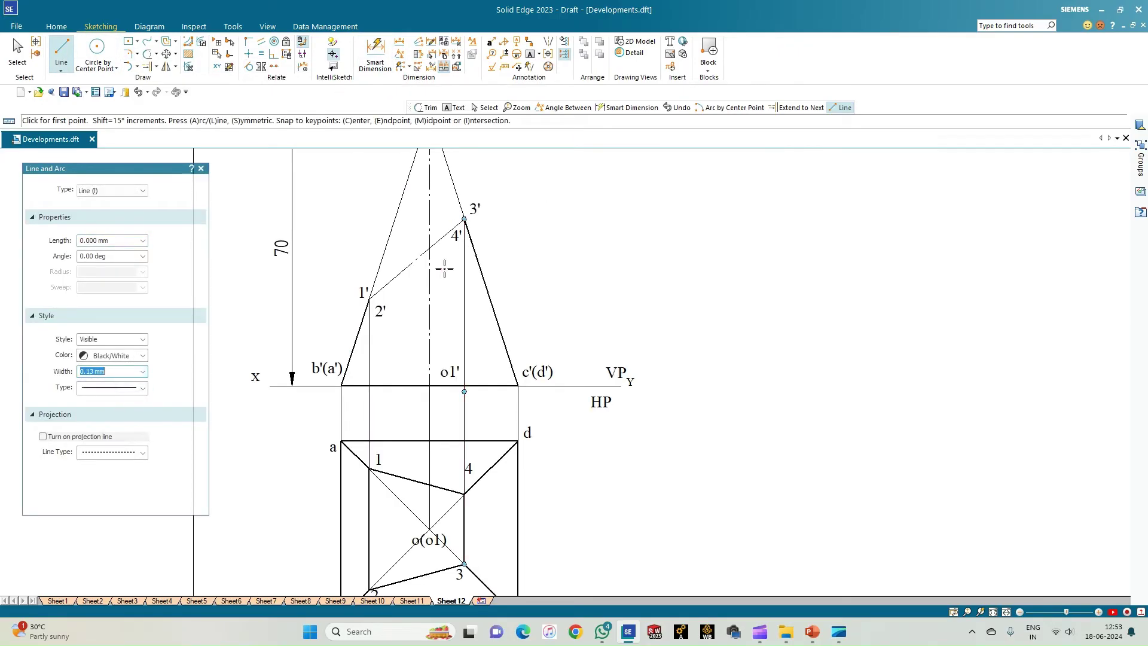
{"action": "left_click", "coordinate": [369, 299]}
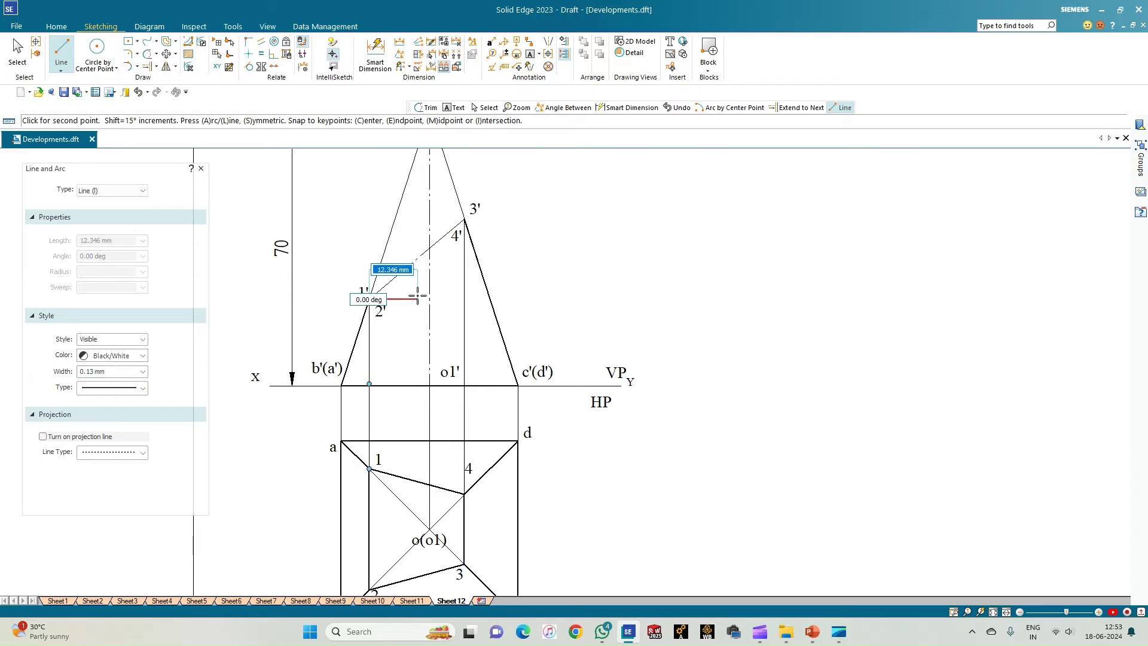
{"action": "left_click", "coordinate": [417, 297]}
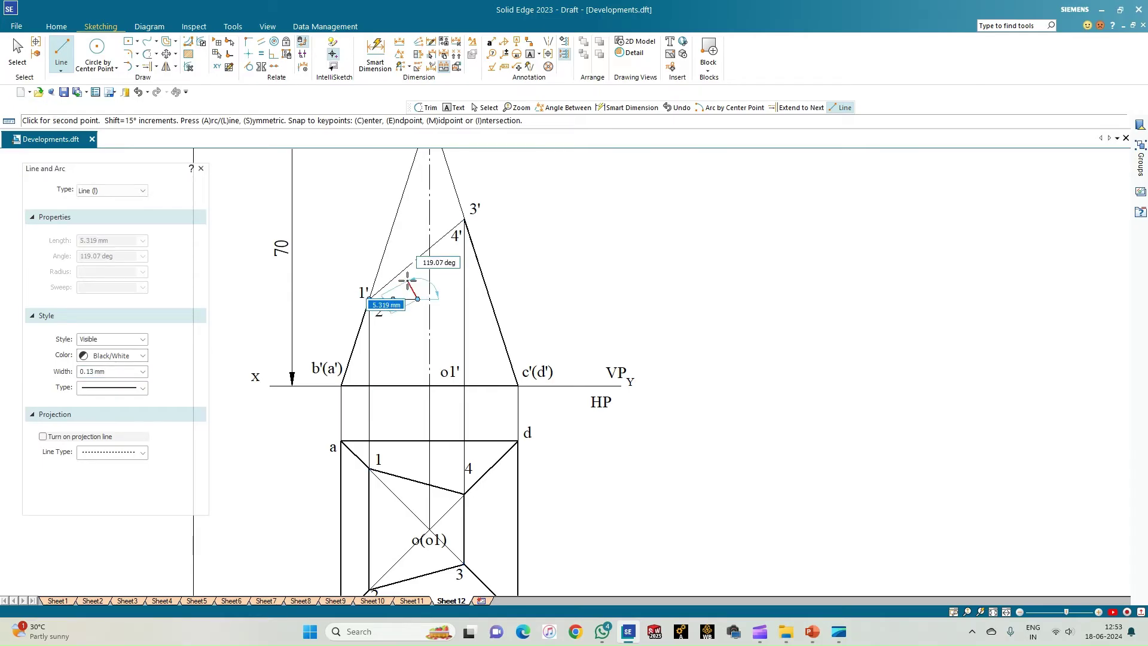
- Dimension the angle between the cutting line and the short horizontal reference line at 1'
{"action": "left_click", "coordinate": [400, 53]}
{"action": "left_click", "coordinate": [397, 275]}
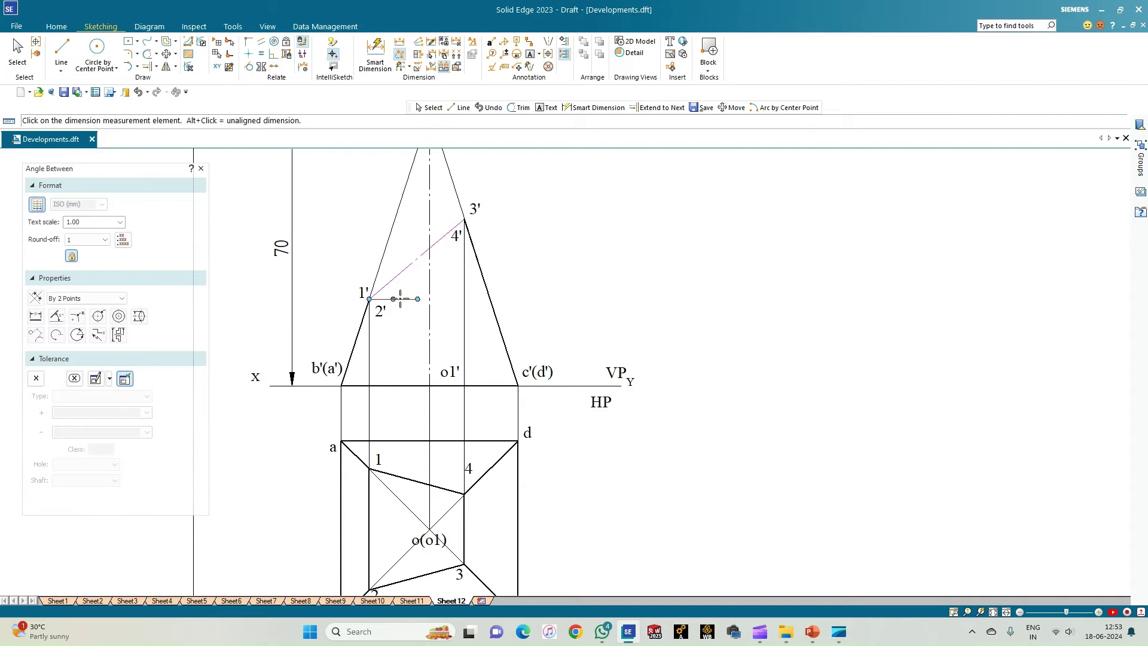
{"action": "left_click", "coordinate": [399, 299]}
{"action": "left_click", "coordinate": [406, 293]}
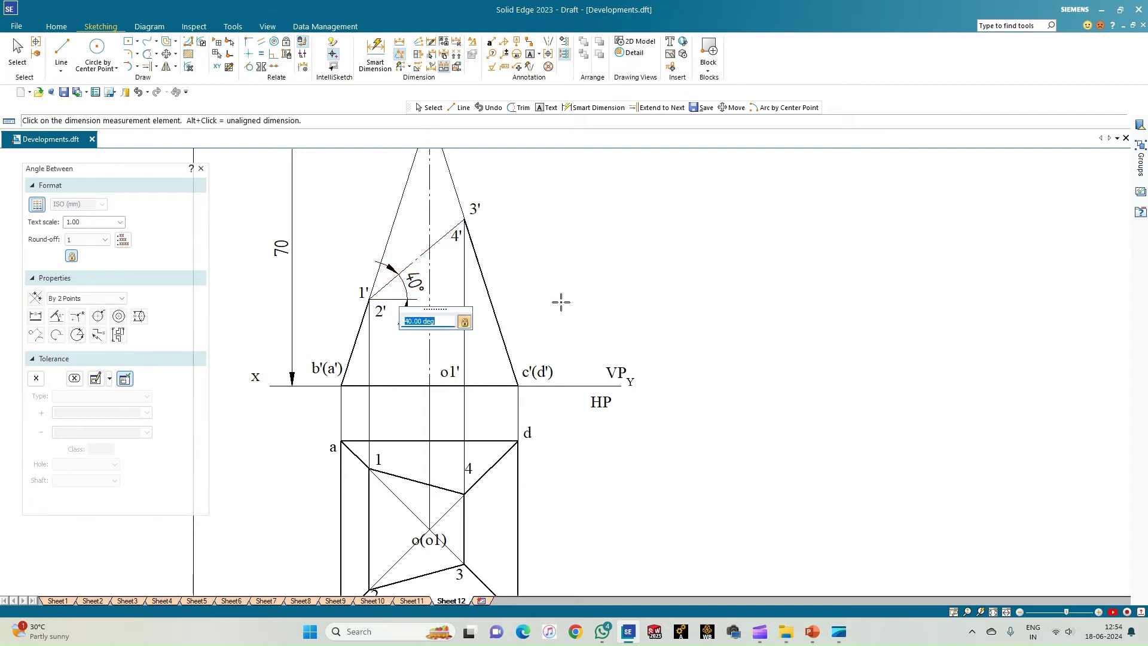
{"action": "key", "text": "Escape"}
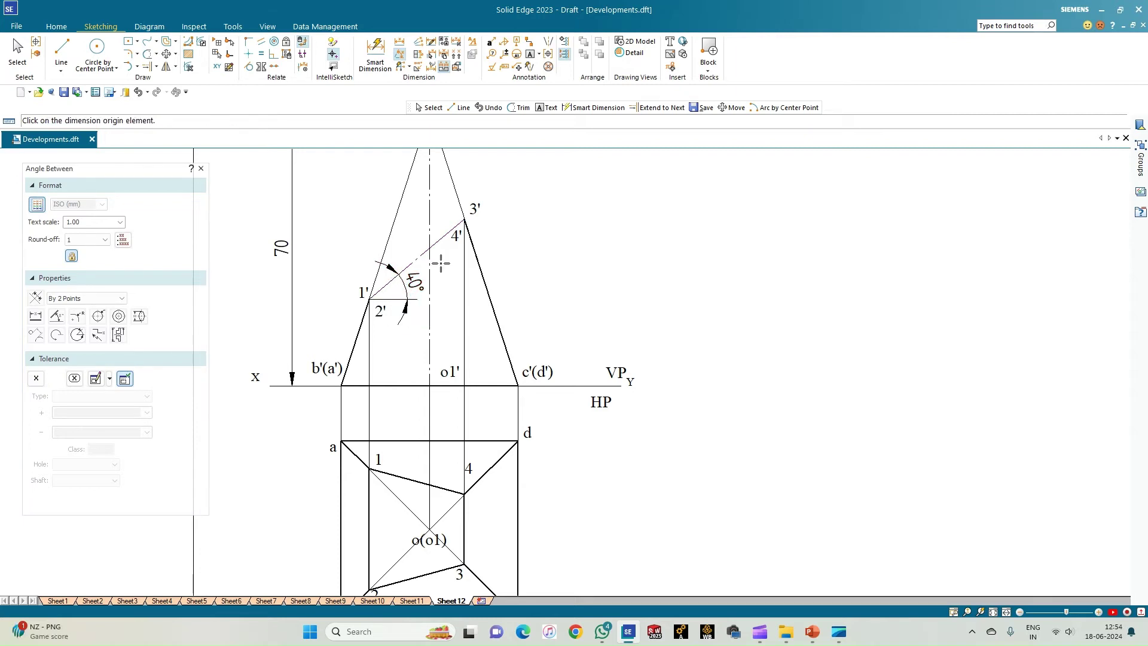
- Dimension the vertical distance from the cutting line's crossing with the axis down to base point o1', placing it inside the 70 mm dimension
{"action": "left_click", "coordinate": [400, 41]}
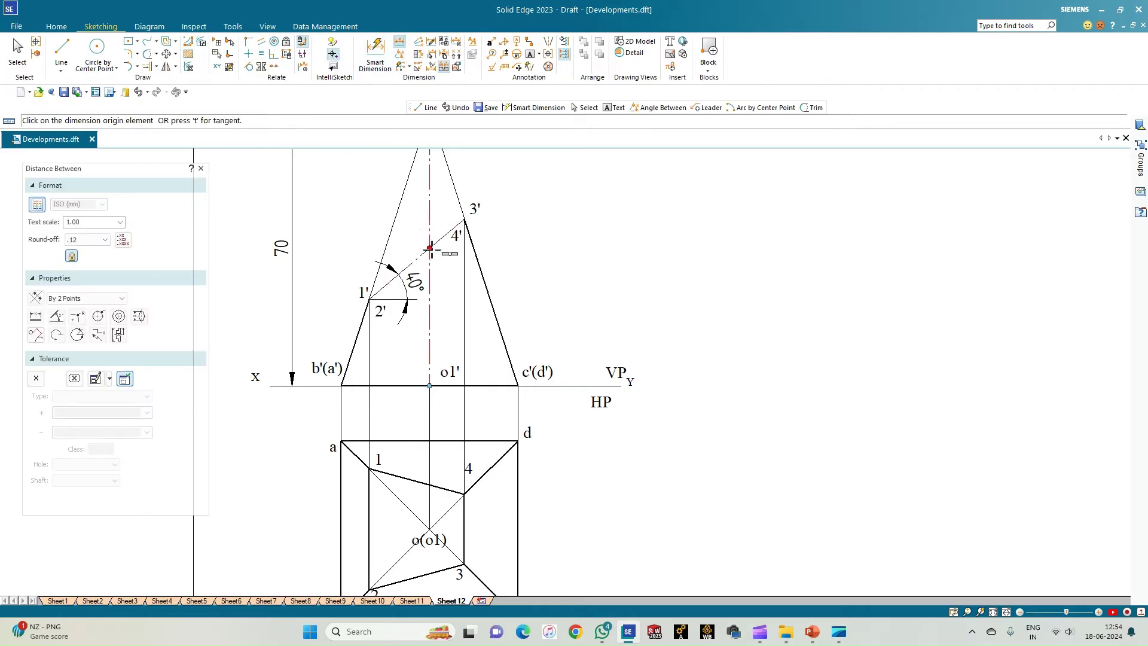
{"action": "left_click", "coordinate": [430, 250]}
{"action": "left_click", "coordinate": [429, 386]}
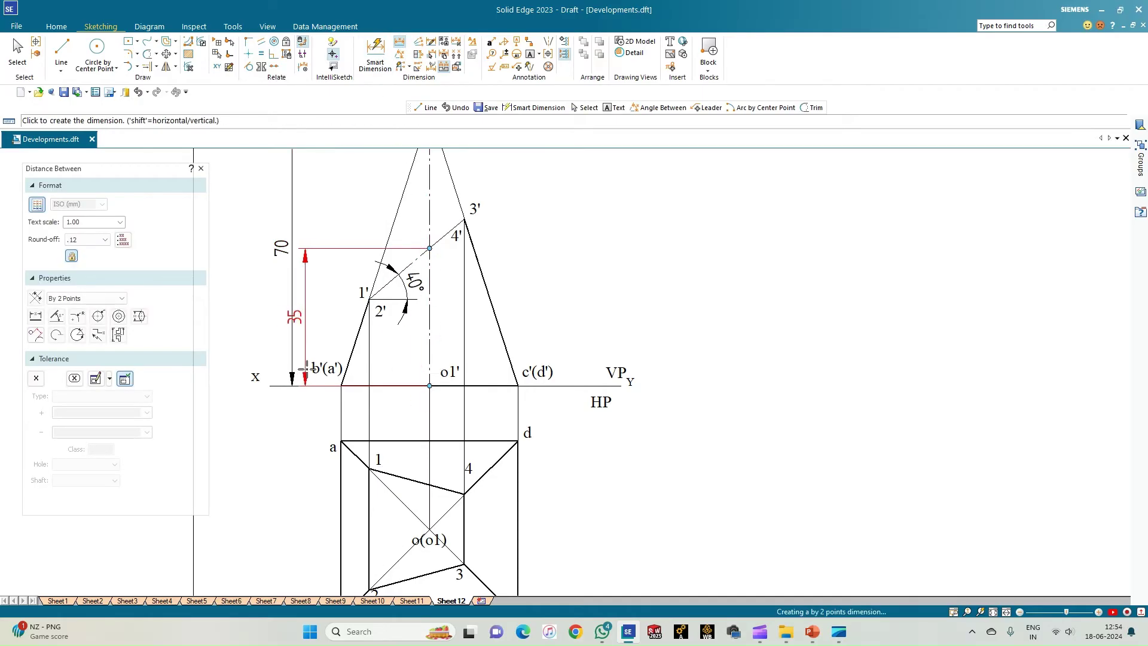
{"action": "left_click", "coordinate": [308, 368]}
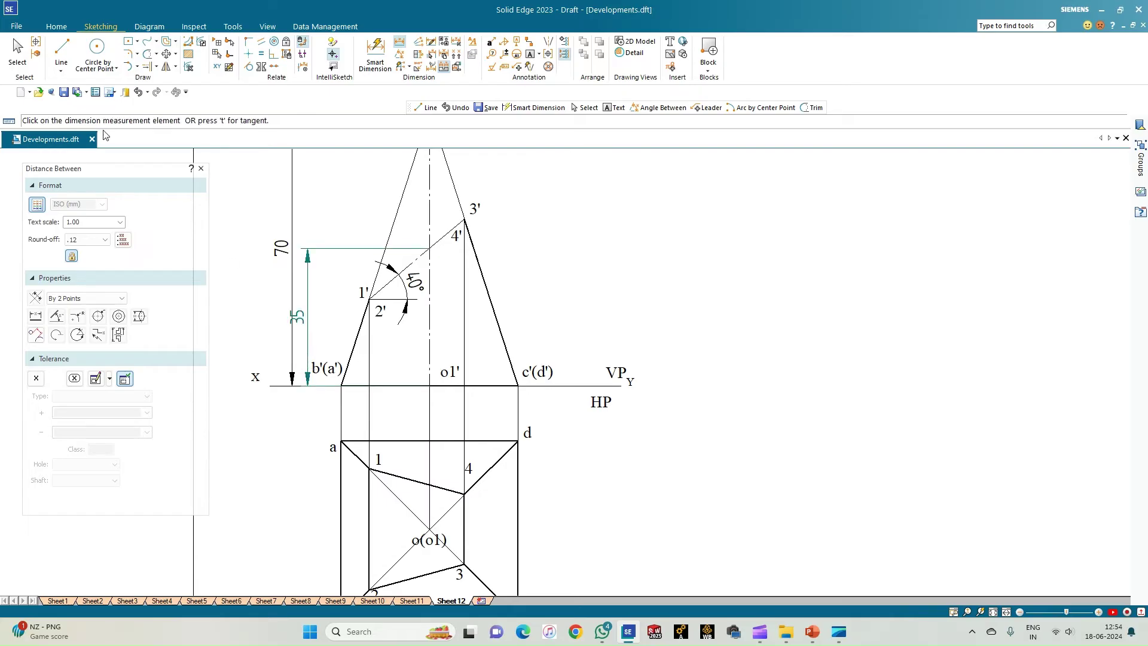
- Move the 70 mm height dimension farther out from the front view to clear the new vertical dimension
{"action": "left_click", "coordinate": [17, 53]}
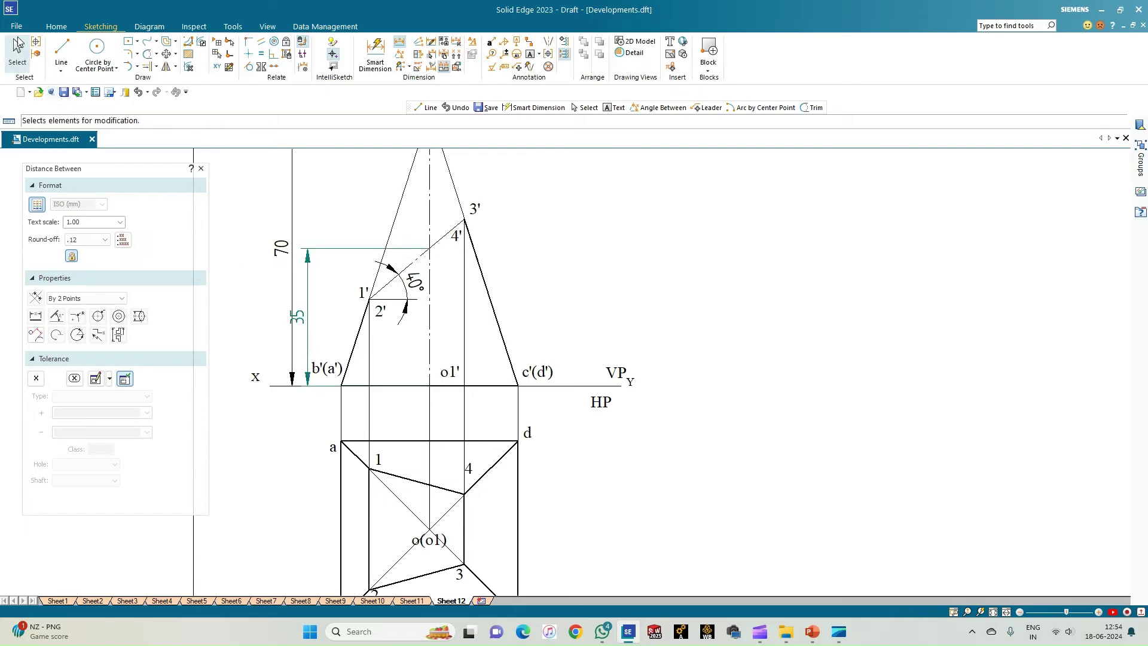
{"action": "left_click", "coordinate": [294, 203]}
{"action": "left_click_drag", "start_coordinate": [294, 204], "coordinate": [272, 205]}
{"action": "left_click", "coordinate": [318, 198]}
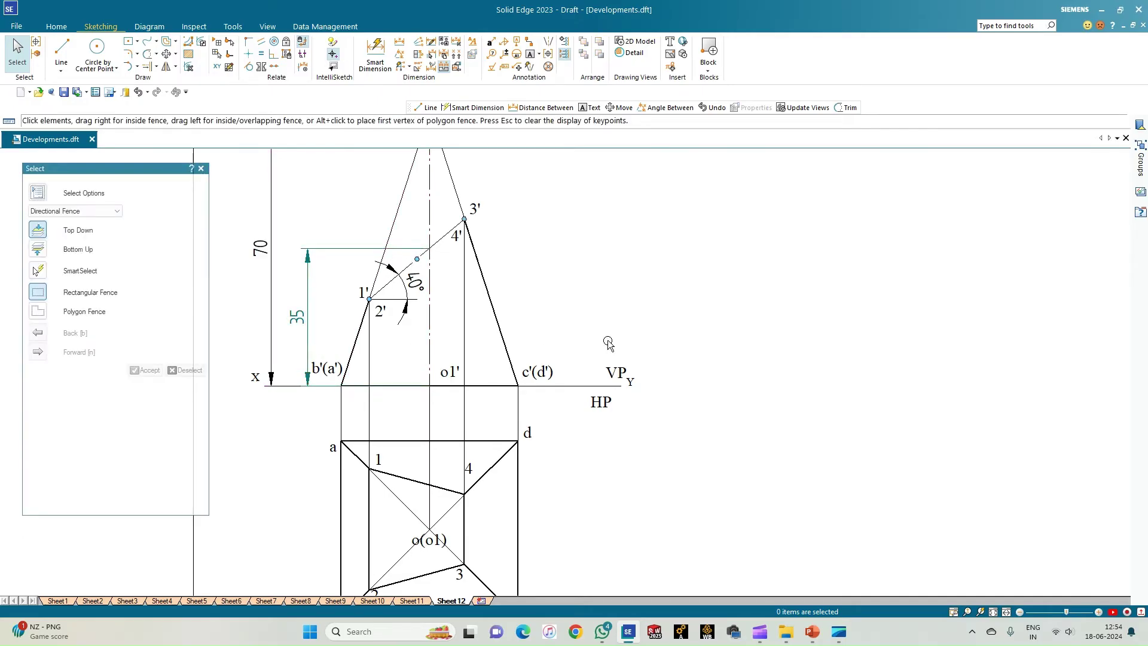
- Draw a 0.13 mm wide horizontal line about 50 mm long from the top view's centre o past side c-d
{"action": "scroll", "coordinate": [608, 343], "scroll_direction": "down", "scroll_amount": 1}
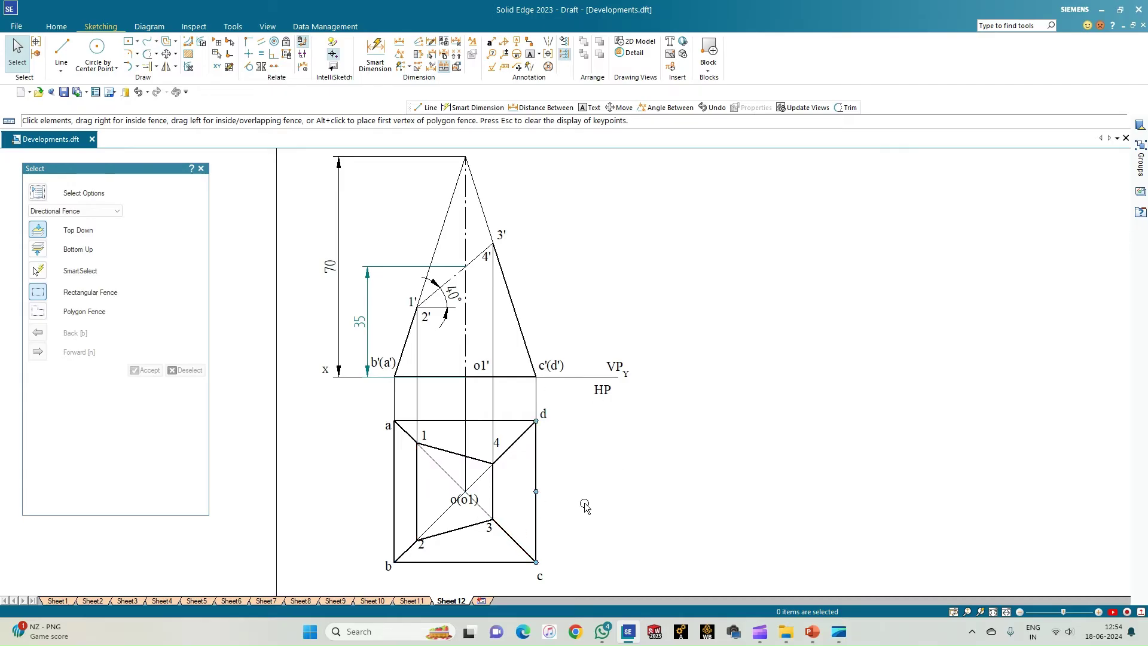
{"action": "left_click", "coordinate": [61, 51]}
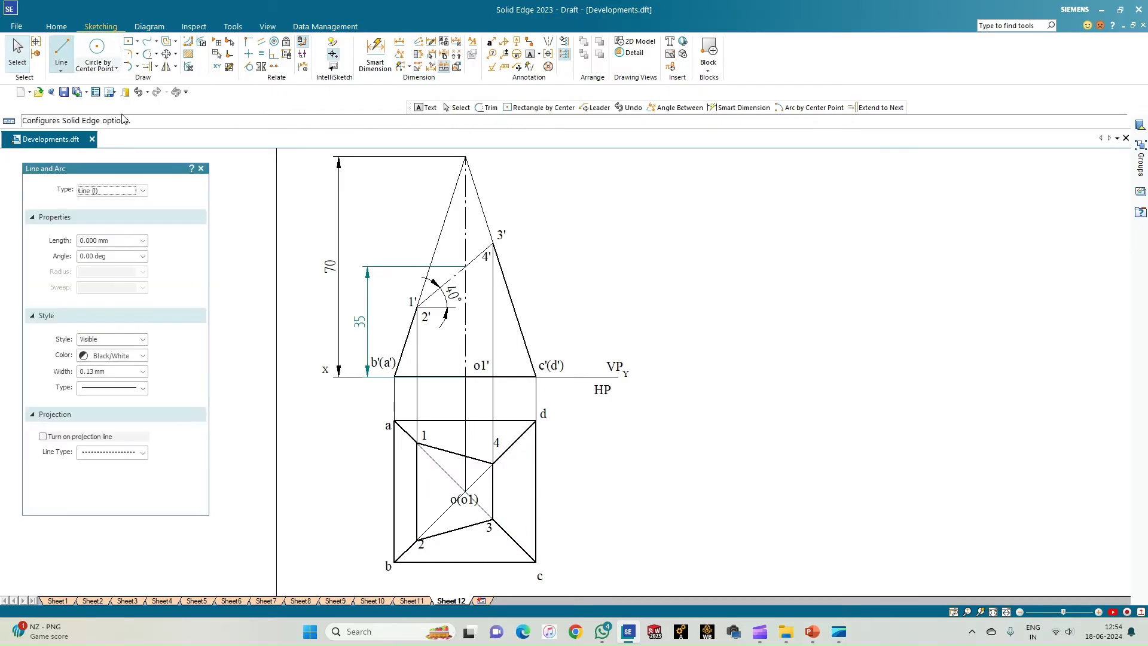
{"action": "scroll", "coordinate": [465, 491], "scroll_direction": "up", "scroll_amount": 2}
{"action": "left_click", "coordinate": [462, 497]}
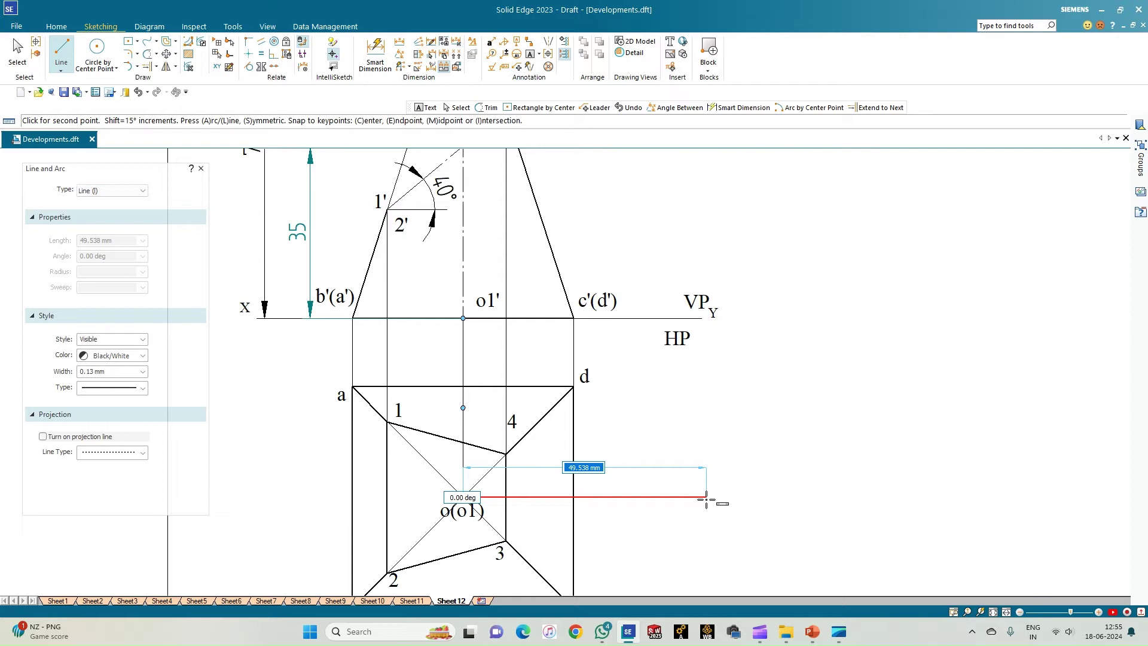
{"action": "left_click", "coordinate": [706, 497]}
{"action": "scroll", "coordinate": [663, 489], "scroll_direction": "down", "scroll_amount": 1}
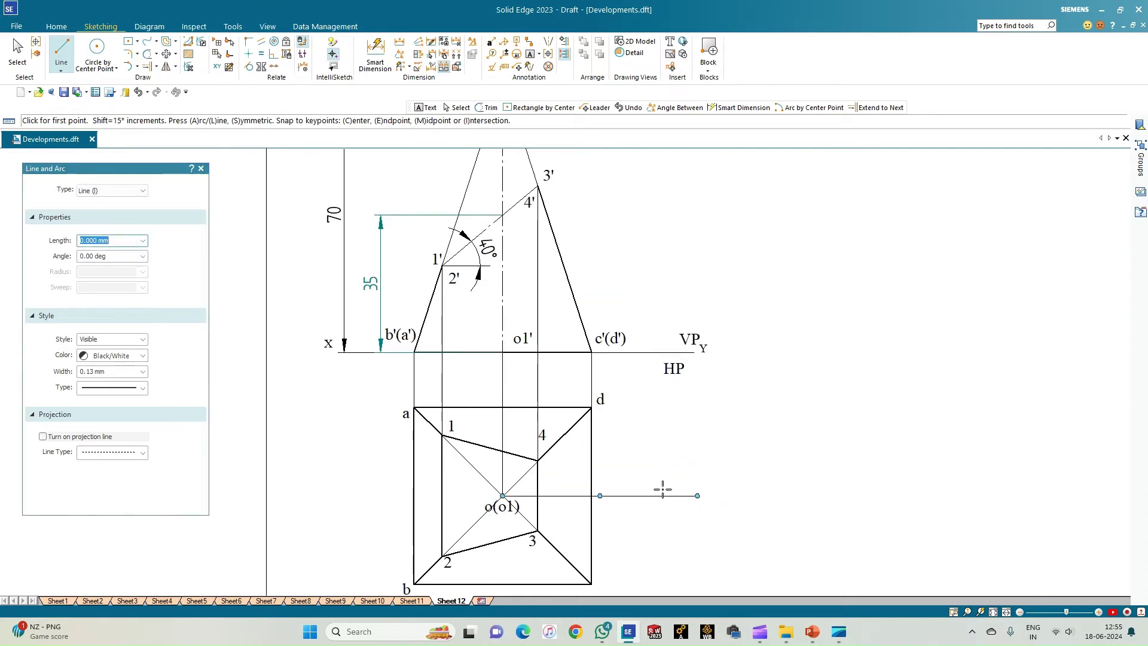
- Draw a centre-point arc about o from corner c up to the horizontal line in the top view
{"action": "left_click", "coordinate": [128, 67]}
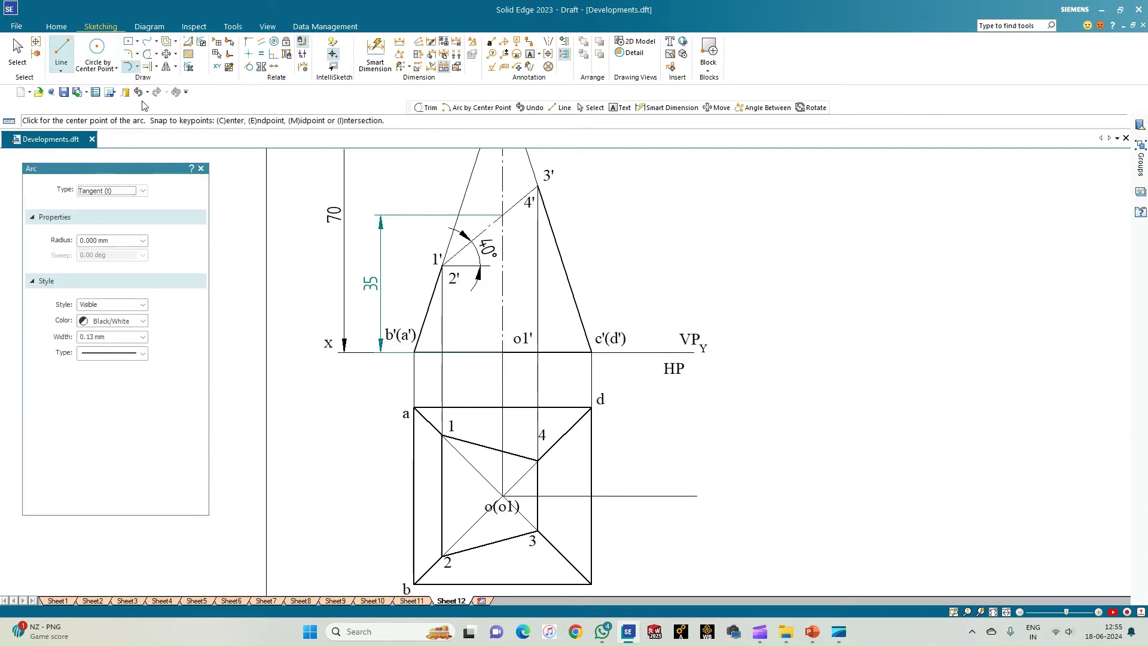
{"action": "left_click", "coordinate": [137, 66]}
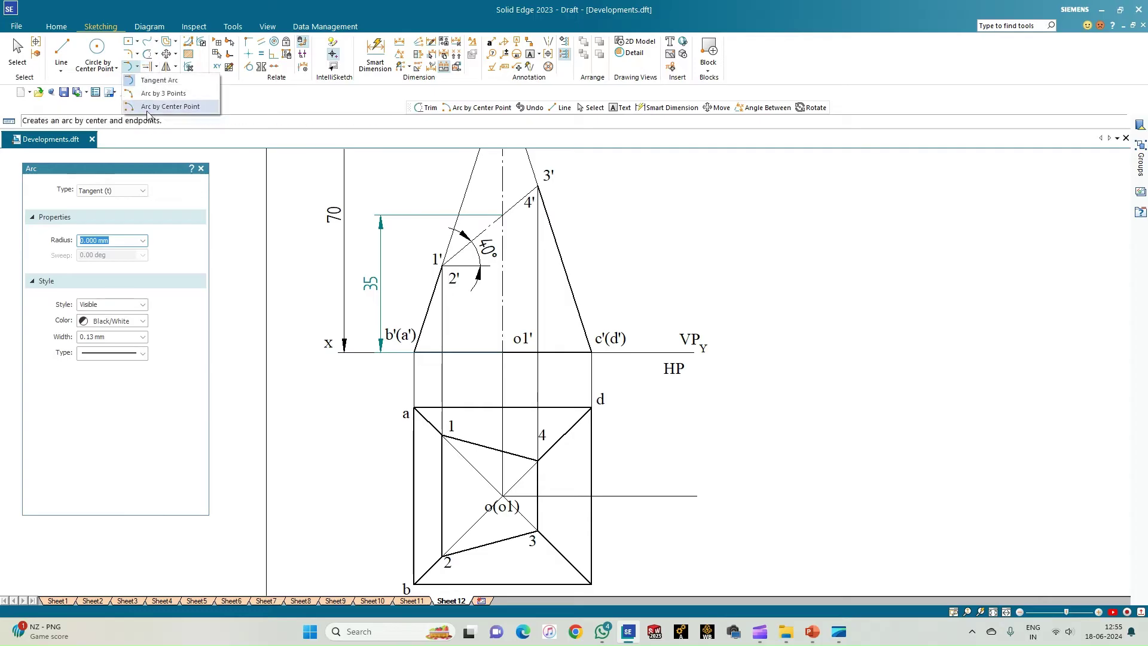
{"action": "left_click", "coordinate": [167, 106]}
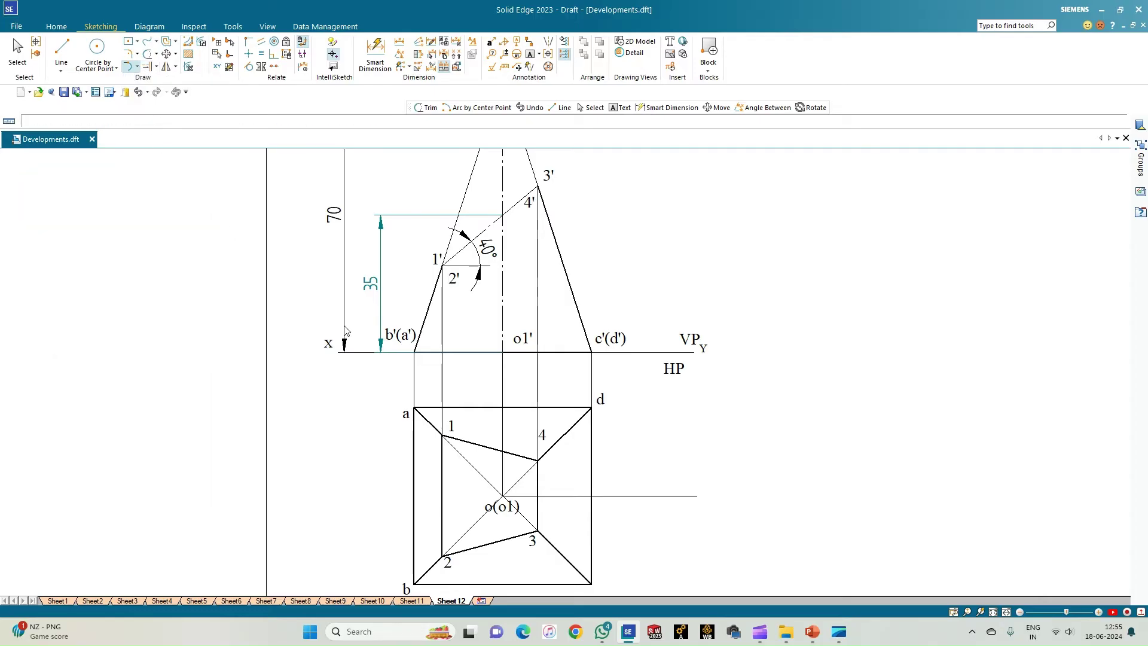
{"action": "left_click", "coordinate": [503, 496]}
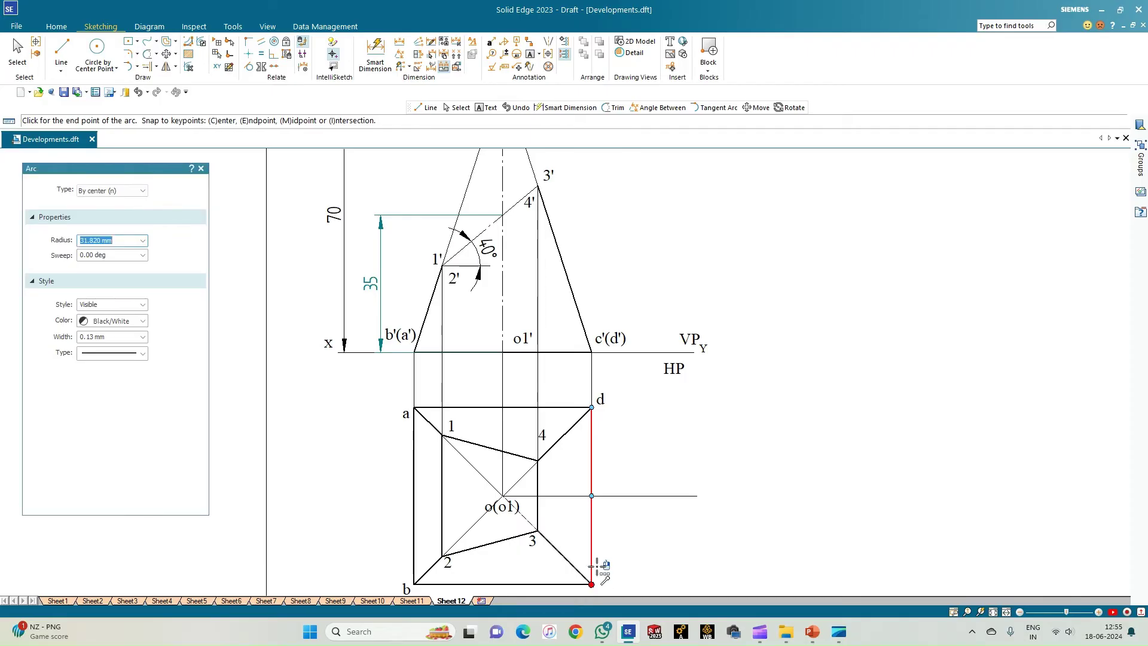
{"action": "left_click", "coordinate": [591, 584]}
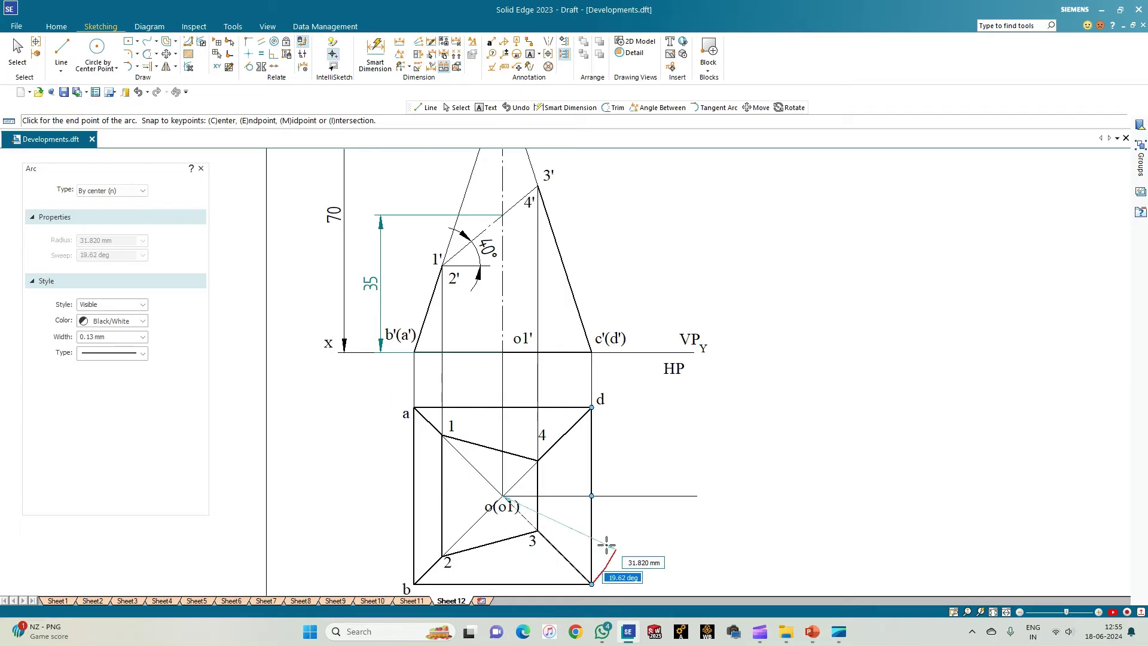
{"action": "left_click", "coordinate": [625, 496]}
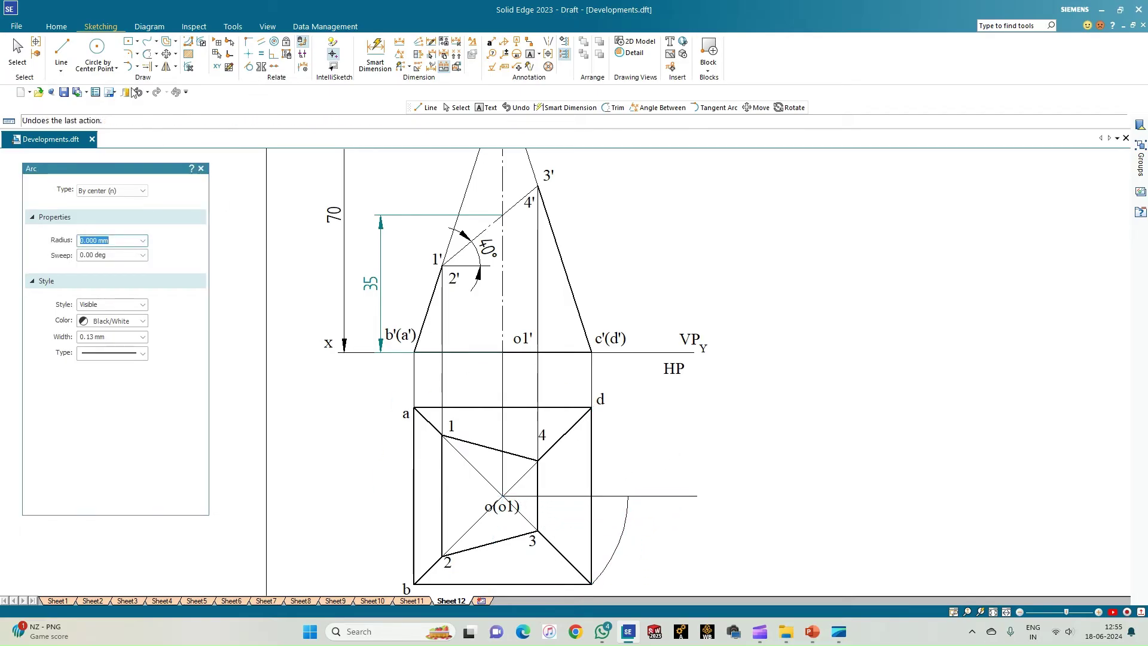
- Draw a vertical line from the top-view arc's end up to line XY, and join its upper end to apex o'
{"action": "key", "text": "l"}
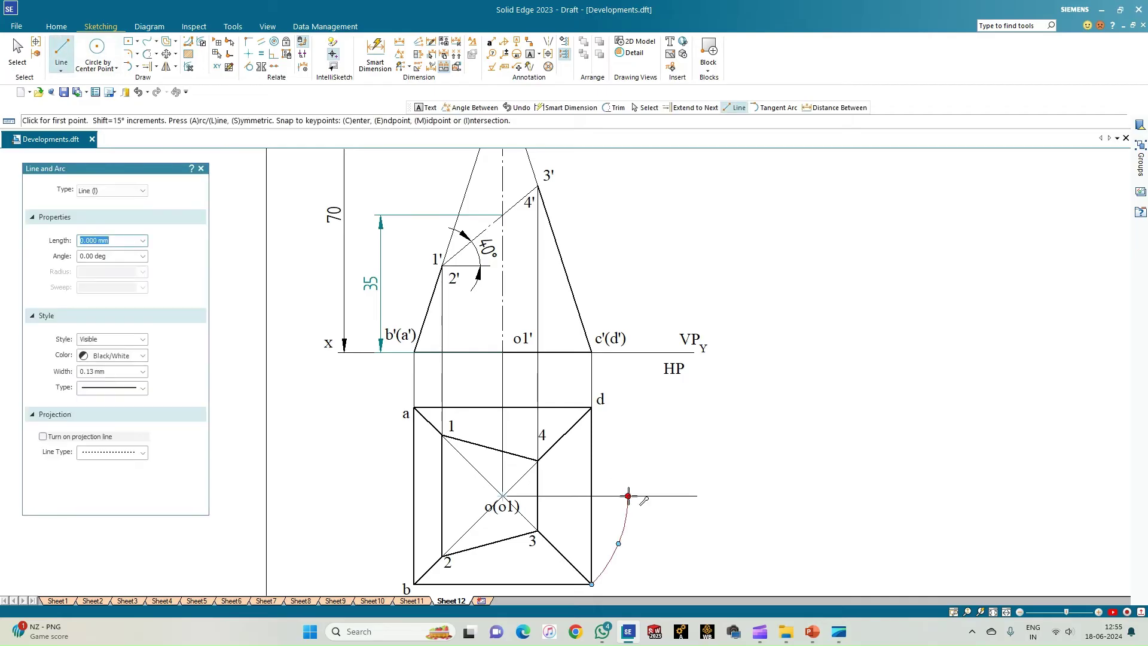
{"action": "left_click", "coordinate": [628, 495]}
{"action": "left_click", "coordinate": [628, 353]}
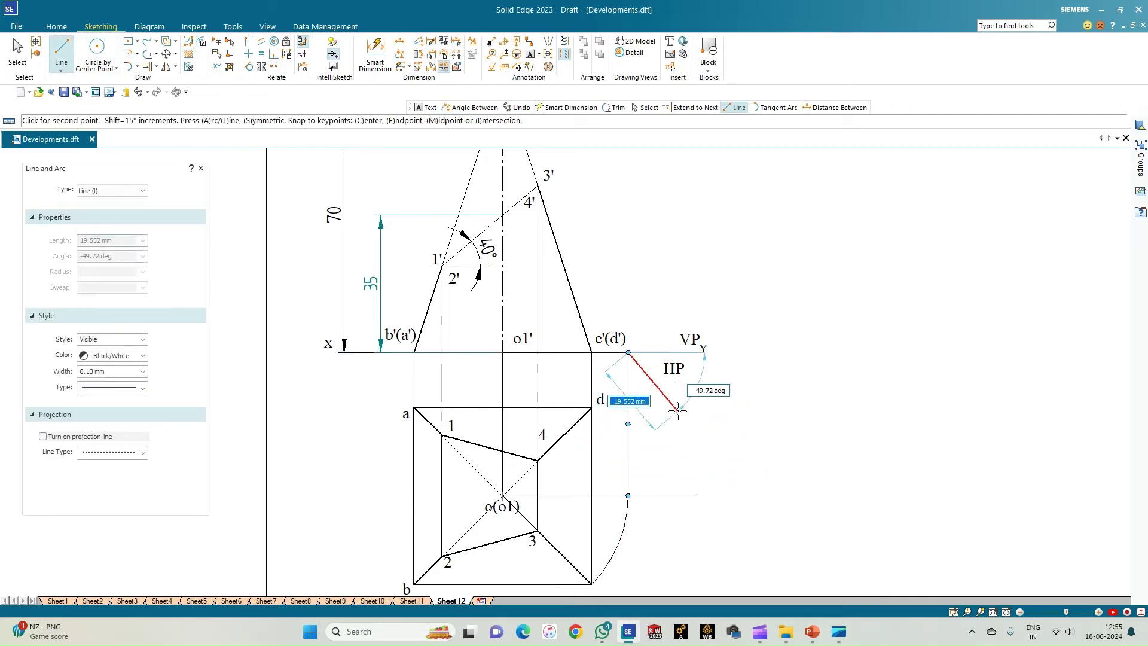
{"action": "scroll", "coordinate": [671, 413], "scroll_direction": "down", "scroll_amount": 2}
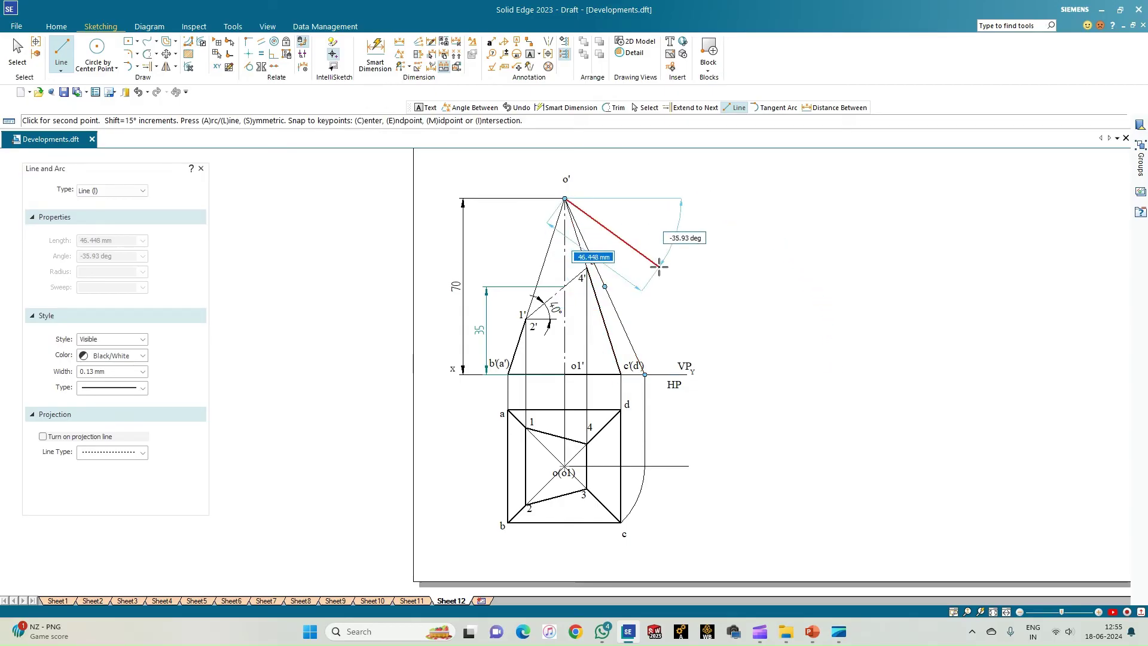
{"action": "left_click", "coordinate": [565, 198]}
{"action": "scroll", "coordinate": [661, 264], "scroll_direction": "up", "scroll_amount": 2}
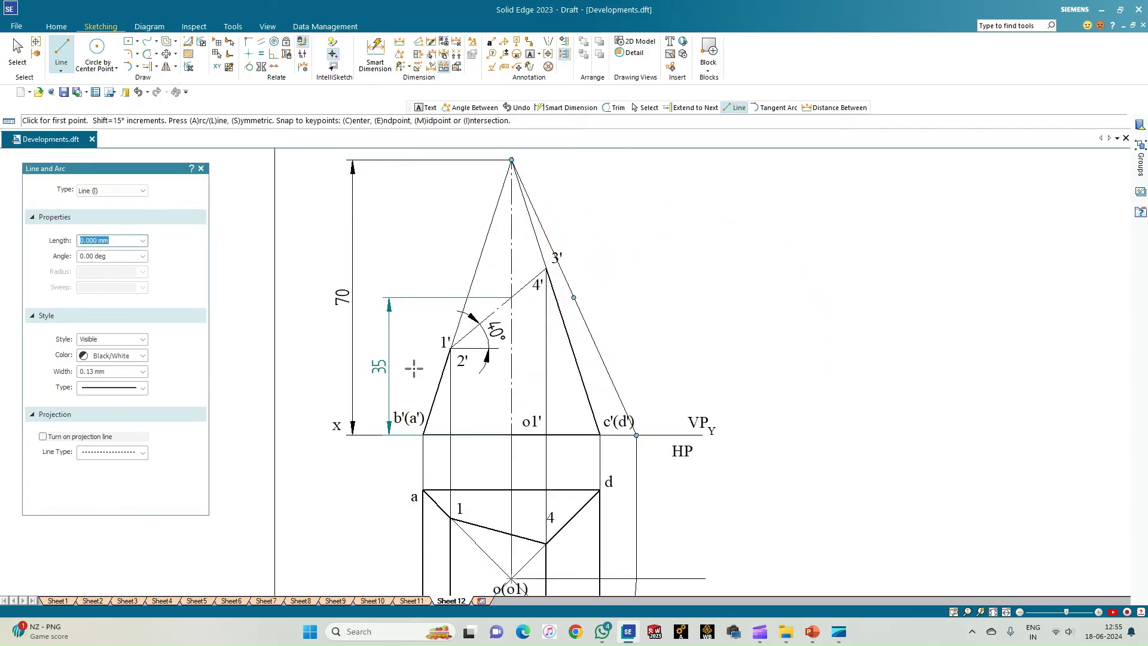
- Extend the horizontal line at 1' to the true-length line, and draw a short horizontal line from 3' to that same line
{"action": "left_click", "coordinate": [146, 67]}
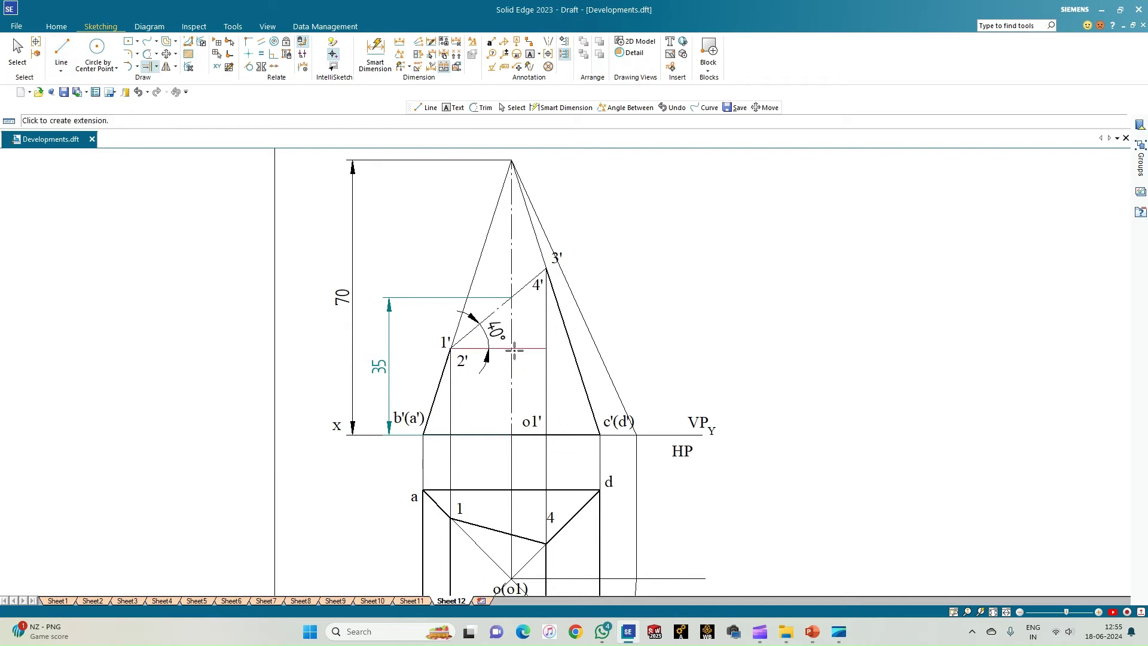
{"action": "left_click", "coordinate": [569, 352]}
{"action": "left_click", "coordinate": [62, 54]}
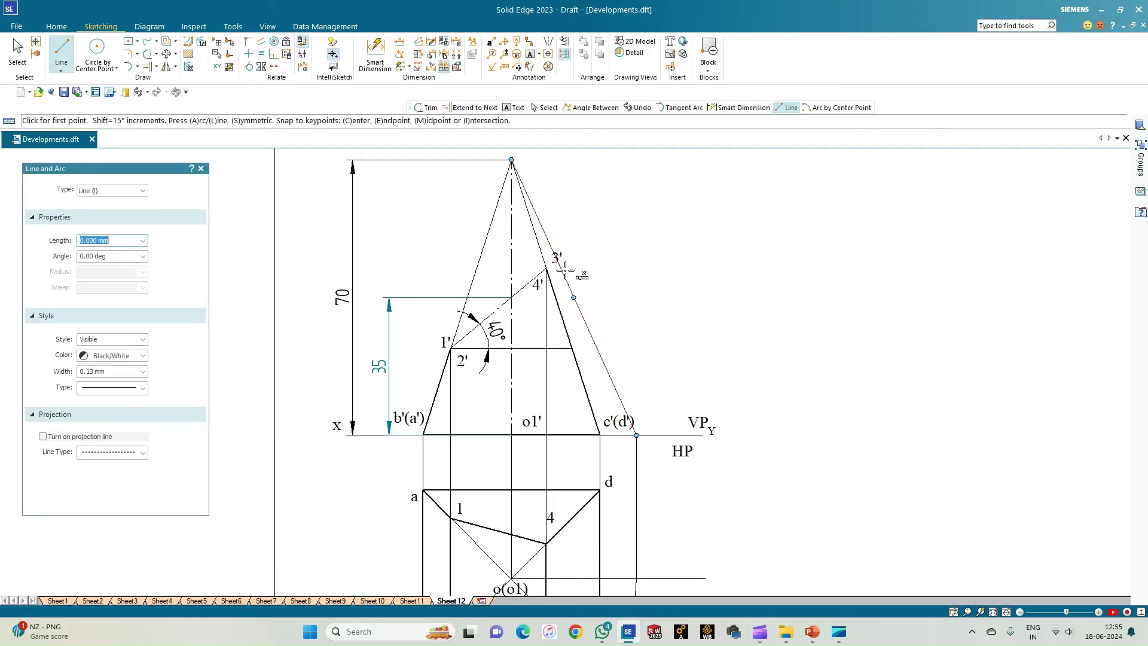
{"action": "left_click", "coordinate": [545, 268]}
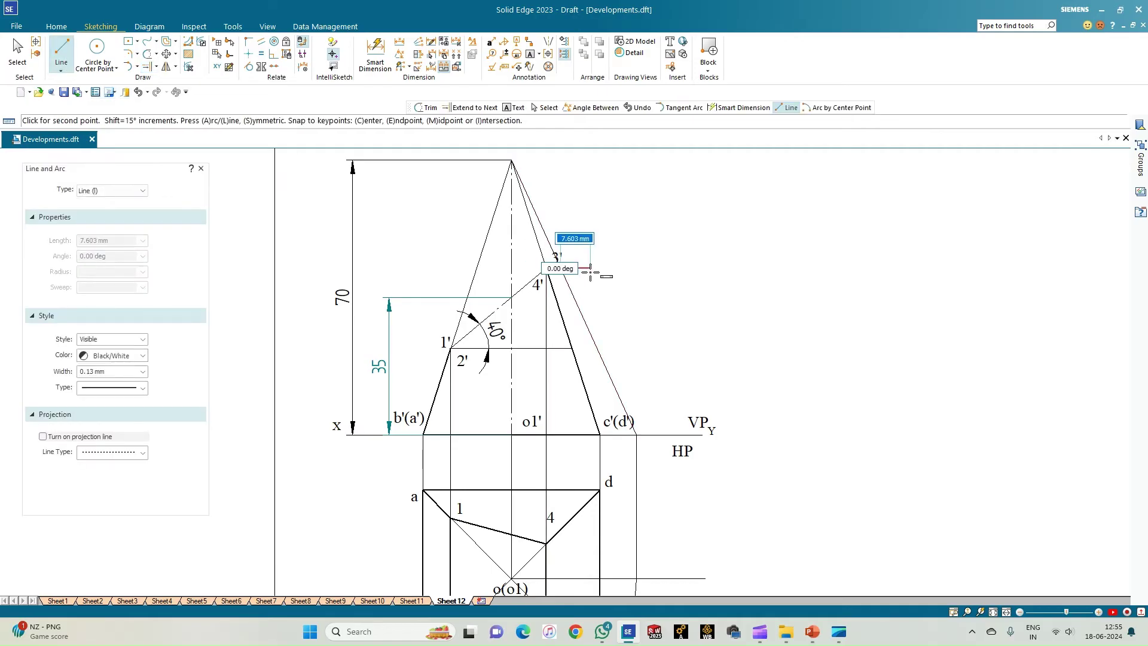
{"action": "left_click", "coordinate": [559, 269]}
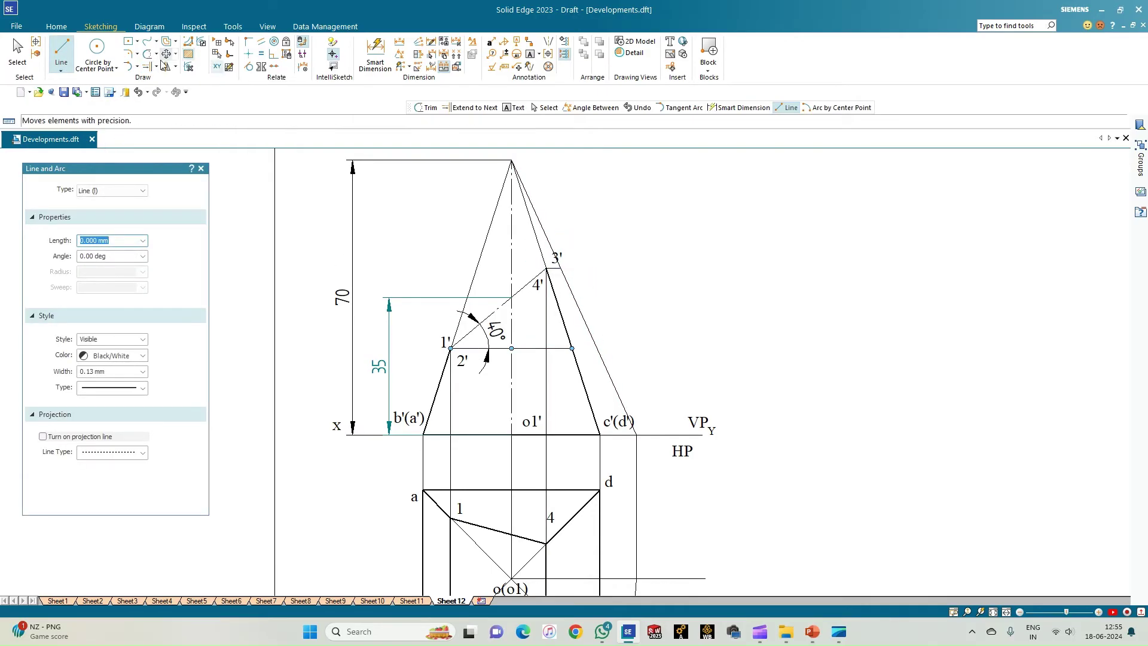
{"action": "left_click", "coordinate": [470, 107]}
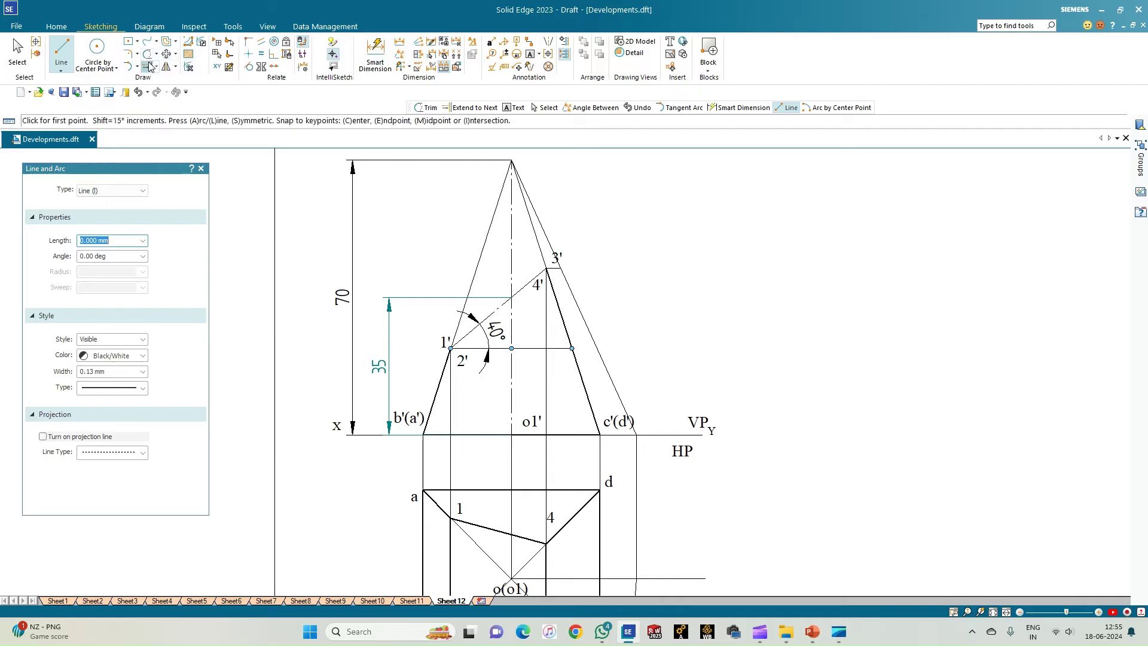
{"action": "left_click", "coordinate": [565, 348]}
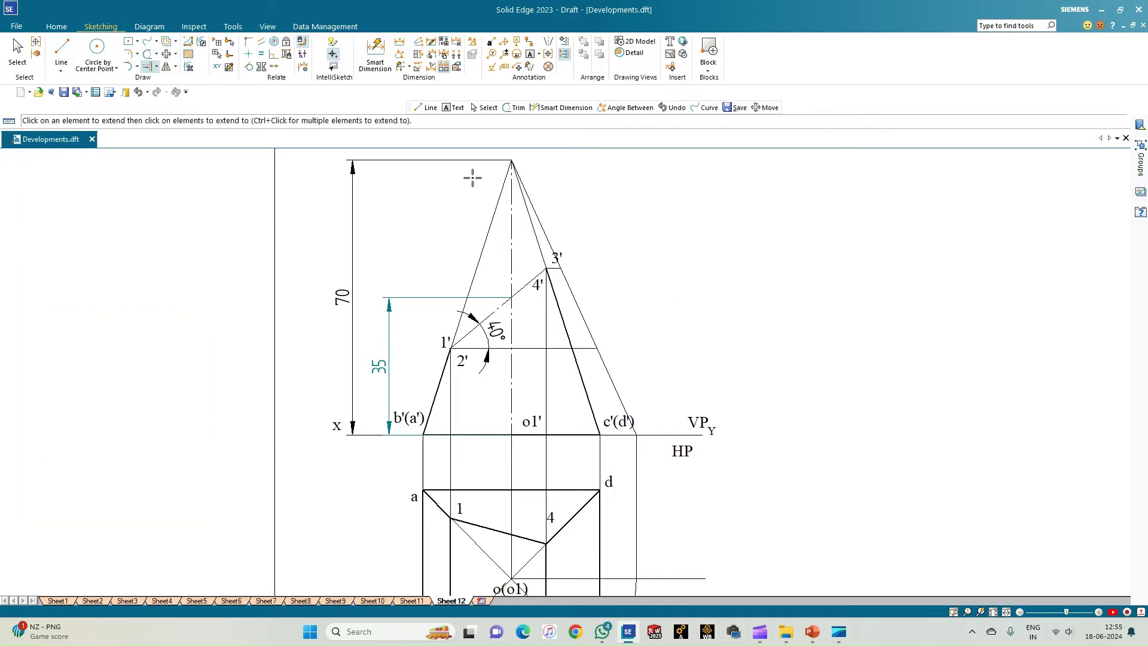
- Dimension the true-length line from o' to line XY, placing the aligned dimension outside the front view
{"action": "left_click", "coordinate": [375, 53]}
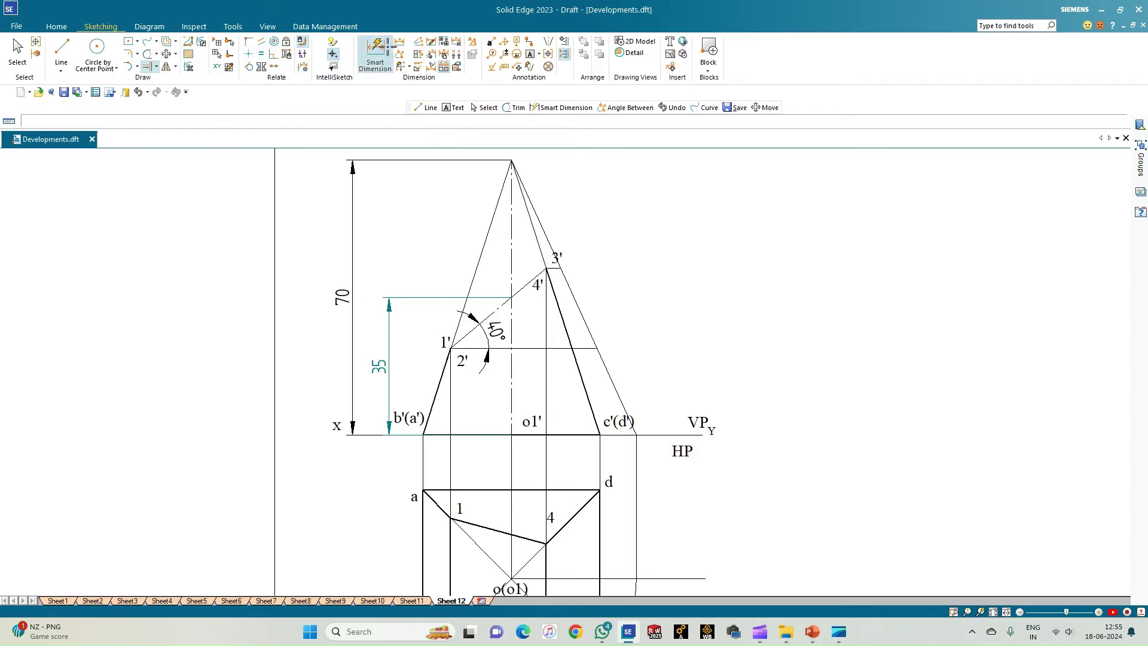
{"action": "left_click", "coordinate": [550, 245]}
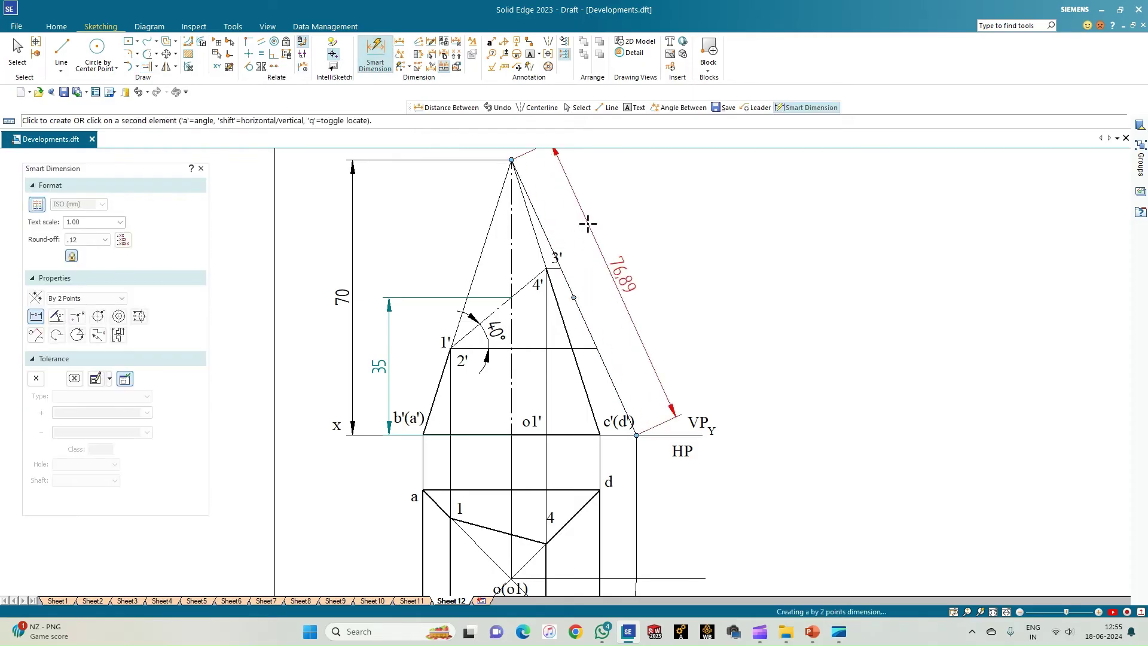
{"action": "left_click", "coordinate": [592, 226]}
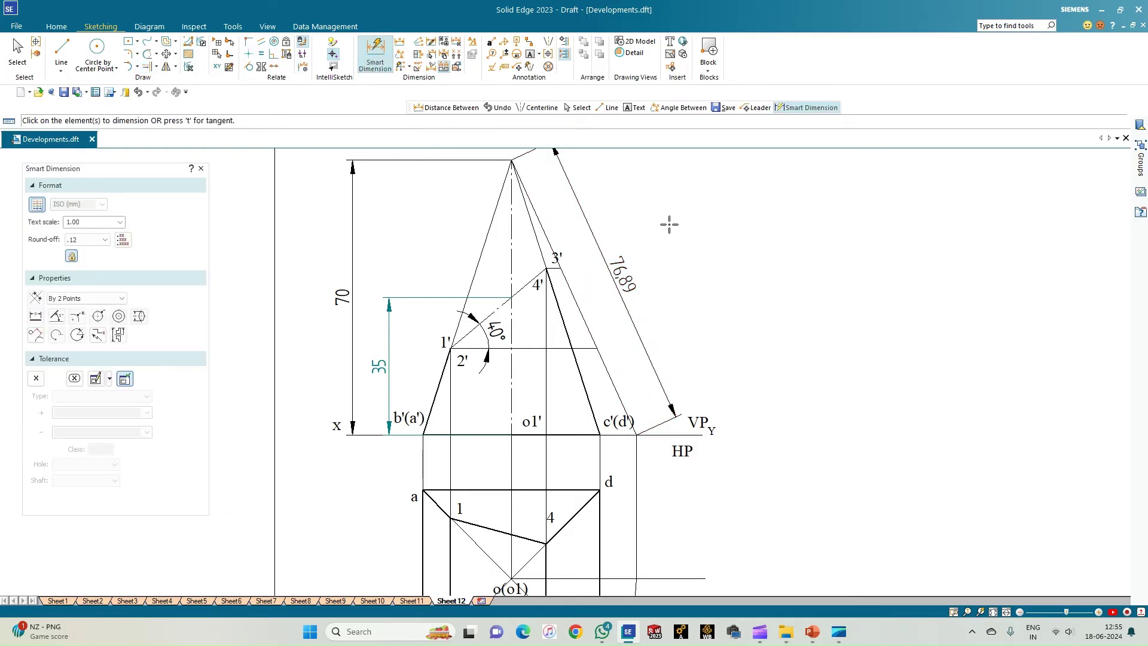
- Trim the part of the top view's horizontal line that extends beyond the arc's end
{"action": "scroll", "coordinate": [678, 339], "scroll_direction": "down", "scroll_amount": 1}
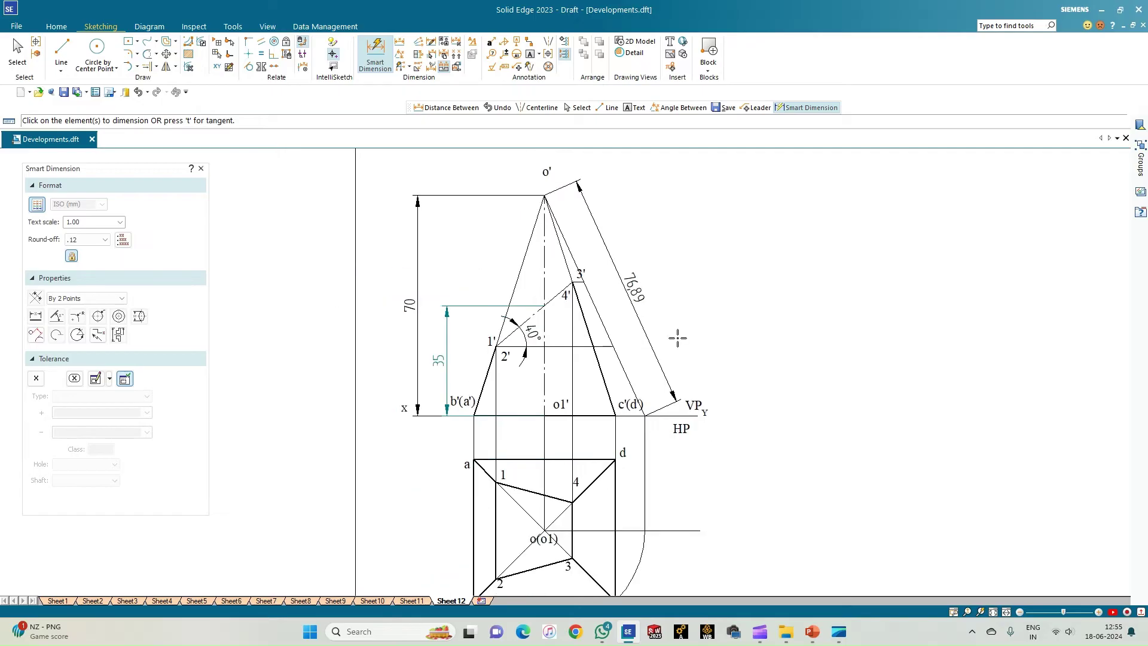
{"action": "left_click", "coordinate": [993, 612]}
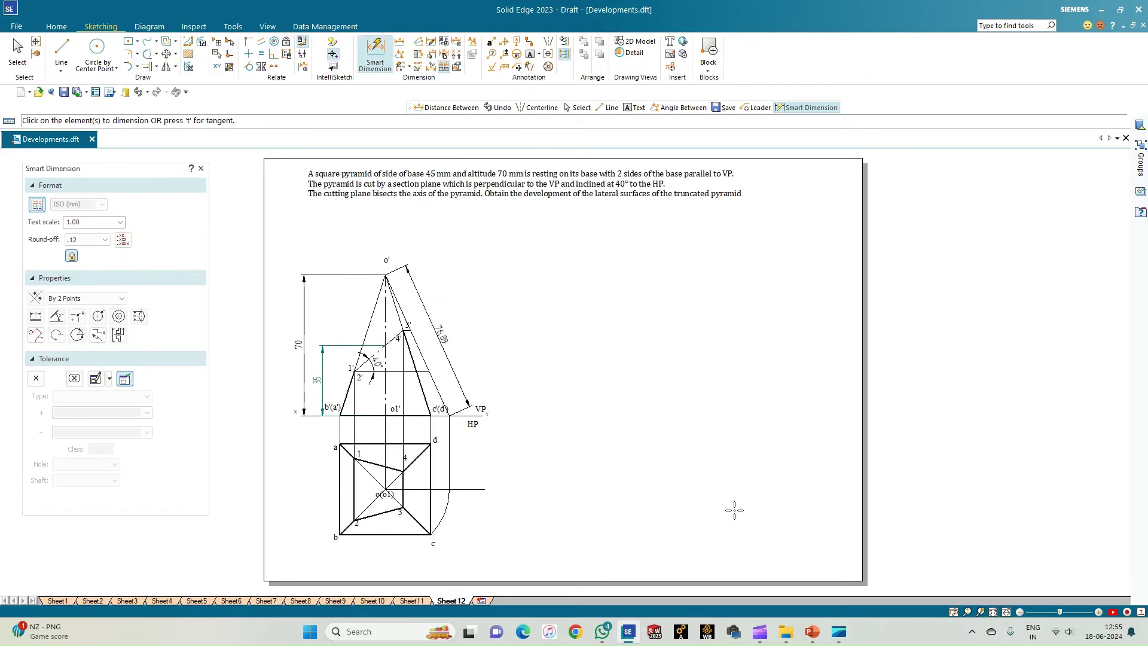
{"action": "scroll", "coordinate": [563, 466], "scroll_direction": "up", "scroll_amount": 1}
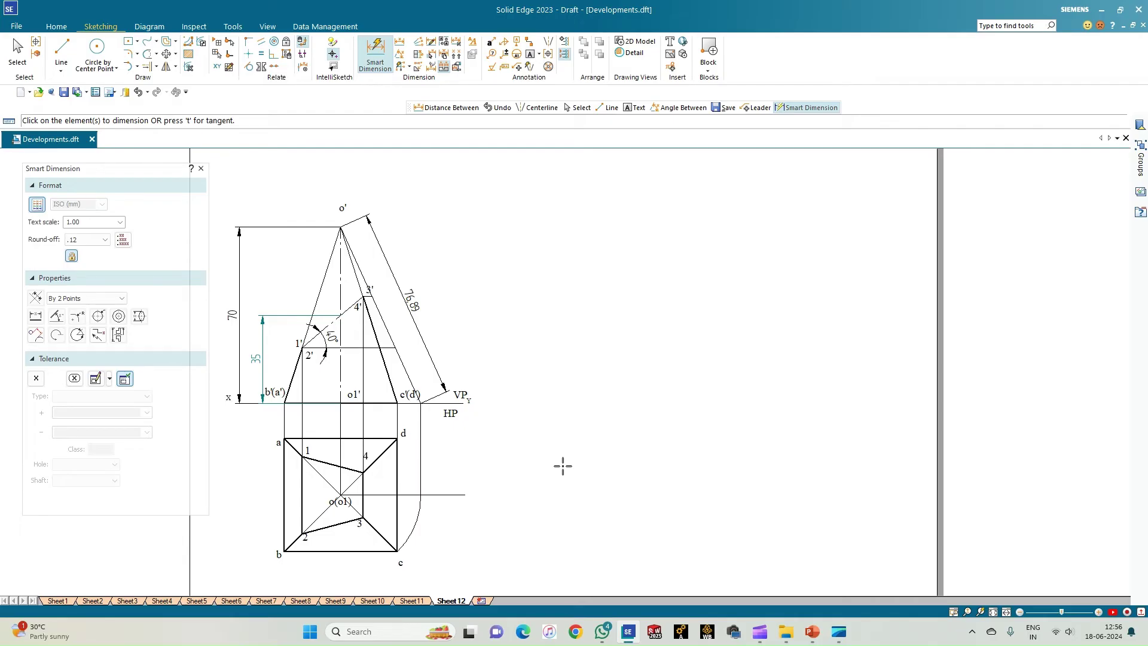
{"action": "left_click", "coordinate": [147, 54]}
{"action": "left_click", "coordinate": [444, 496]}
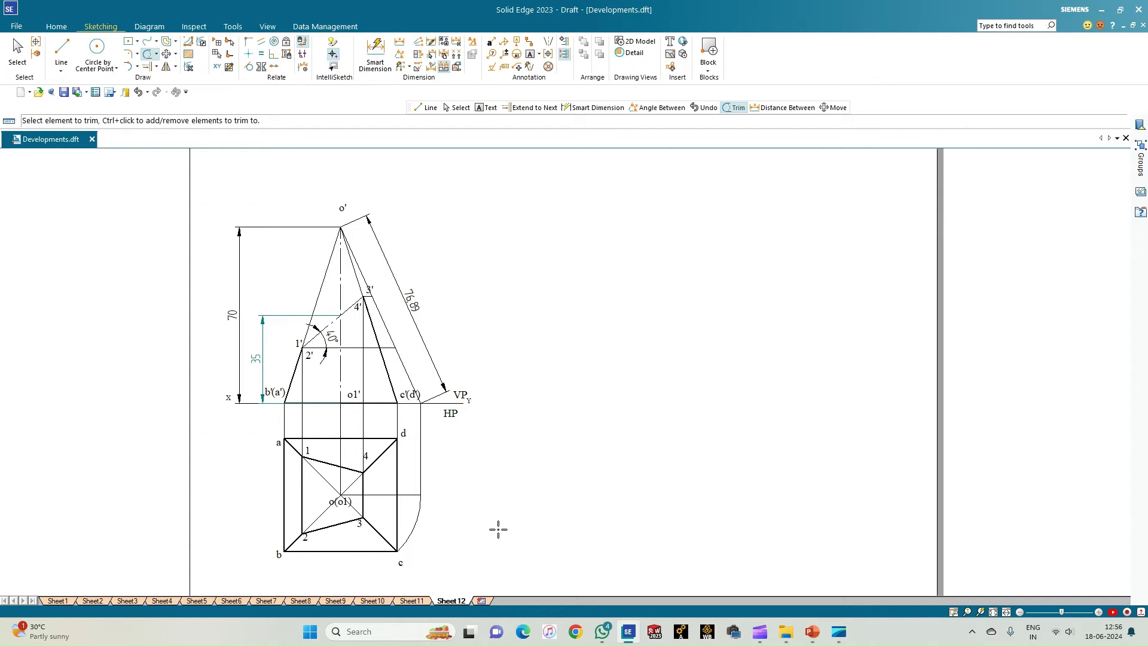
- Label the arc's end in the top view c1 and the true-length line's foot on line XY c1'
{"action": "left_click", "coordinate": [530, 54]}
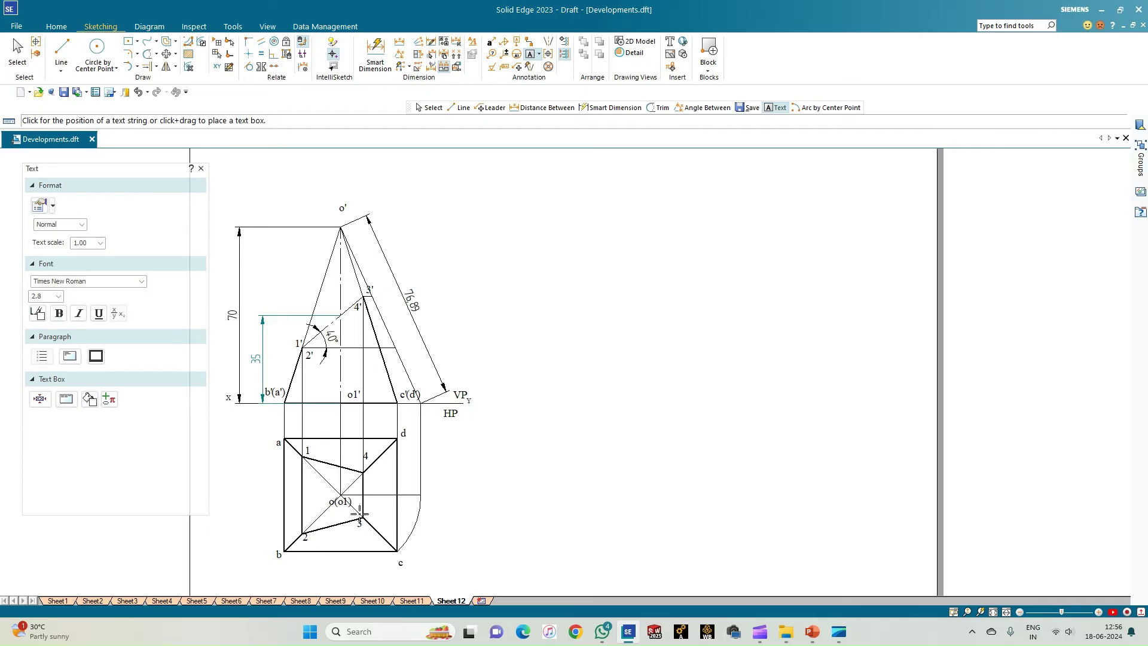
{"action": "left_click", "coordinate": [426, 489]}
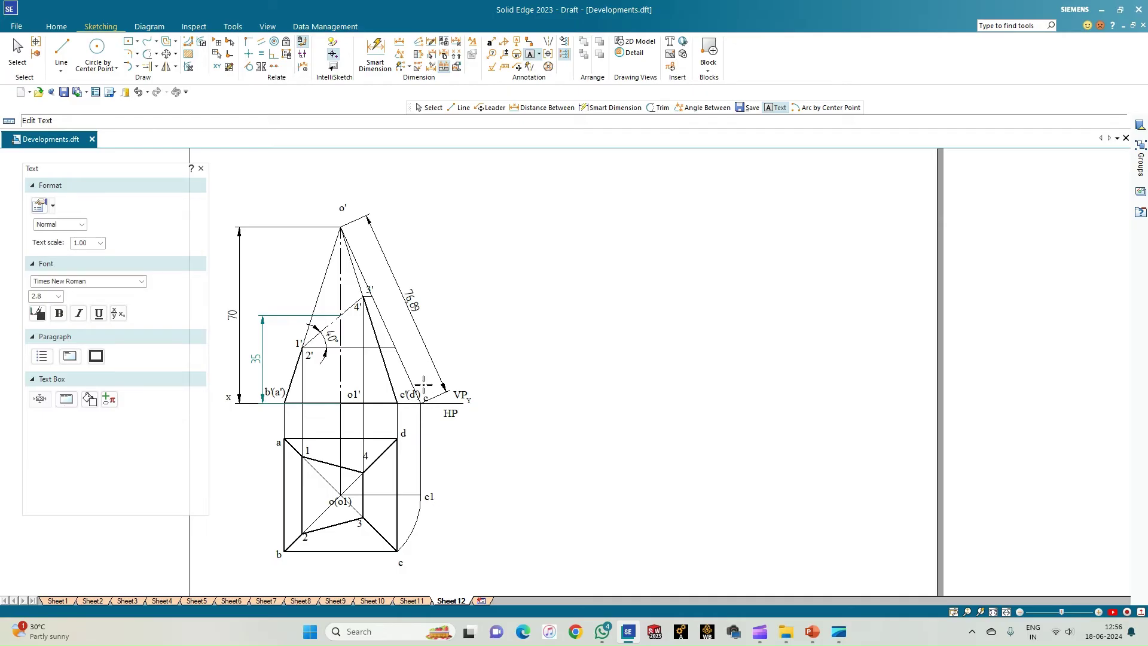
{"action": "type", "text": "'"}
{"action": "key", "text": "BackSpace"}
- Draw a wide centre-point arc of 76.89 mm radius for the development in the empty area beside the views, curving below its centre
{"action": "left_click", "coordinate": [137, 66]}
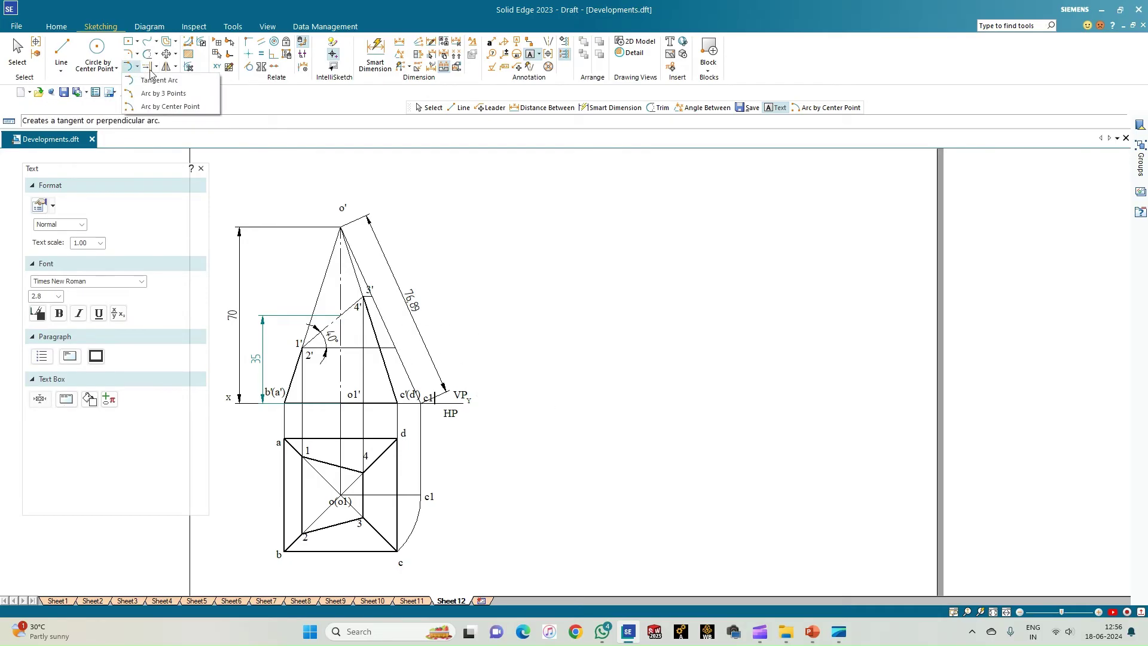
{"action": "left_click", "coordinate": [145, 108]}
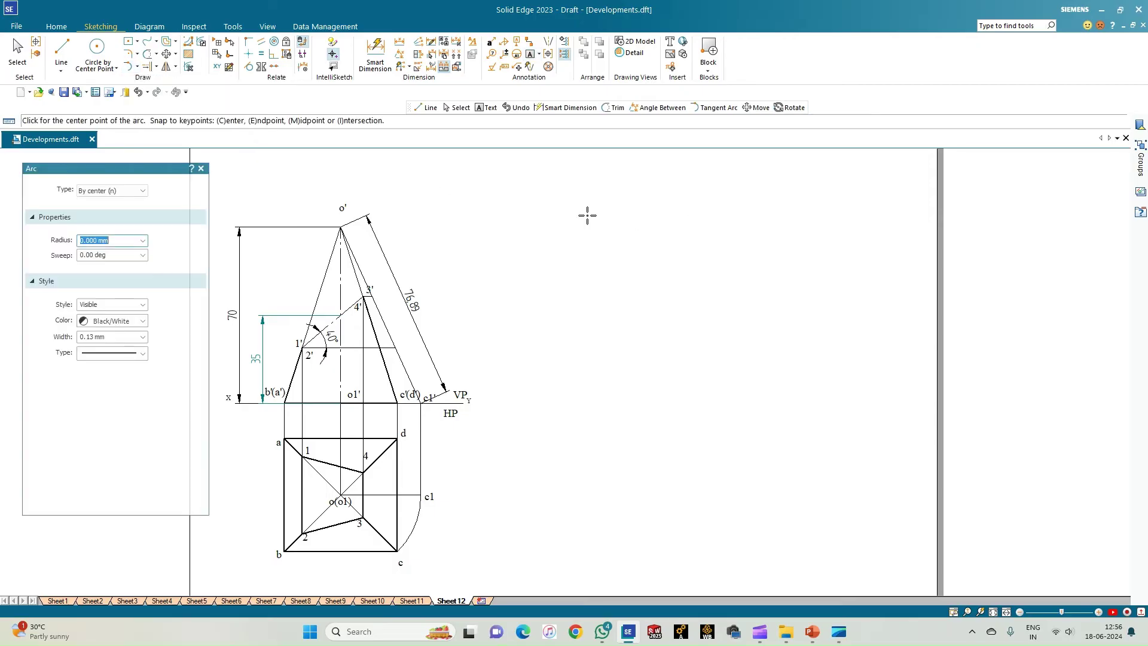
{"action": "left_click", "coordinate": [676, 216]}
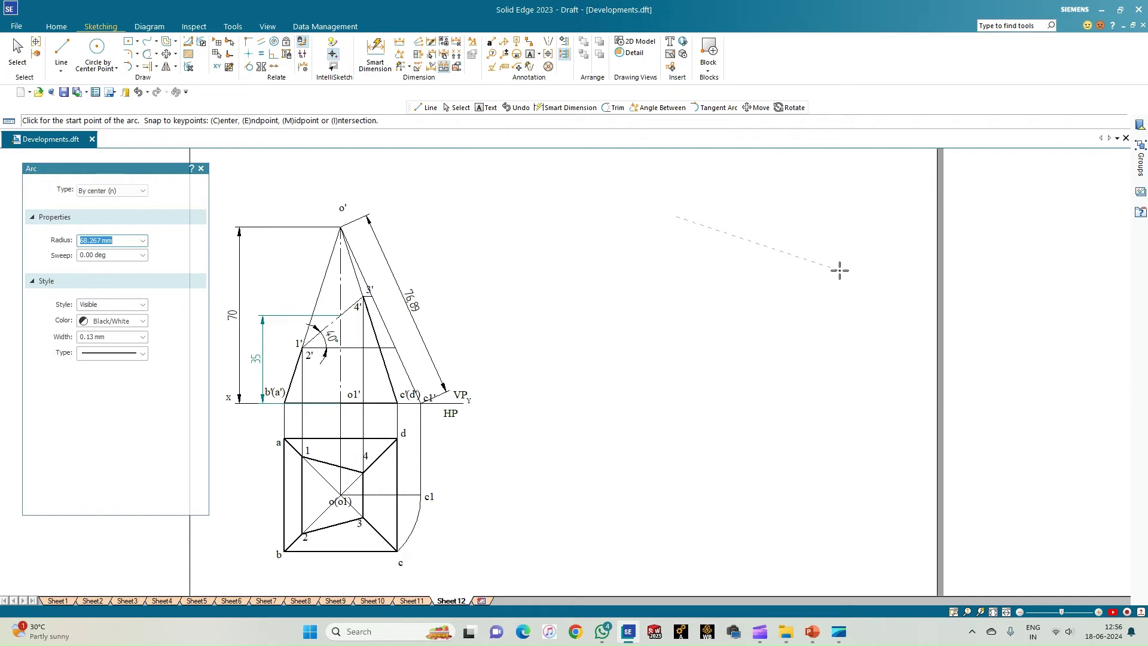
{"action": "type", "text": "76.89"}
{"action": "key", "text": "Return"}
{"action": "left_click", "coordinate": [840, 270]}
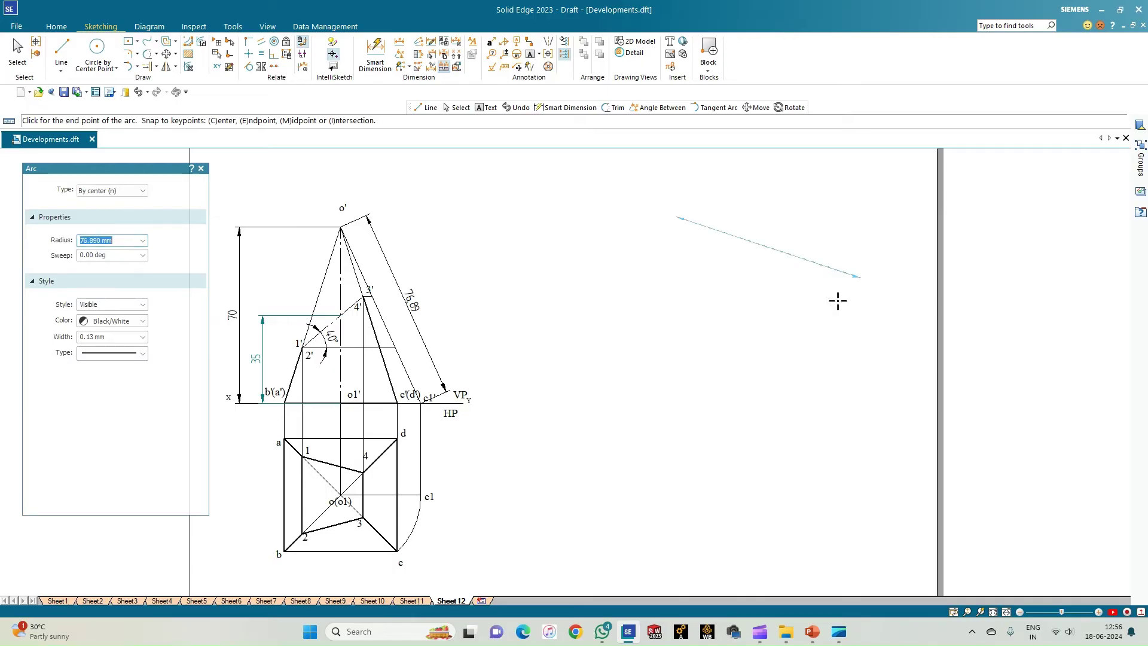
{"action": "left_click", "coordinate": [526, 254]}
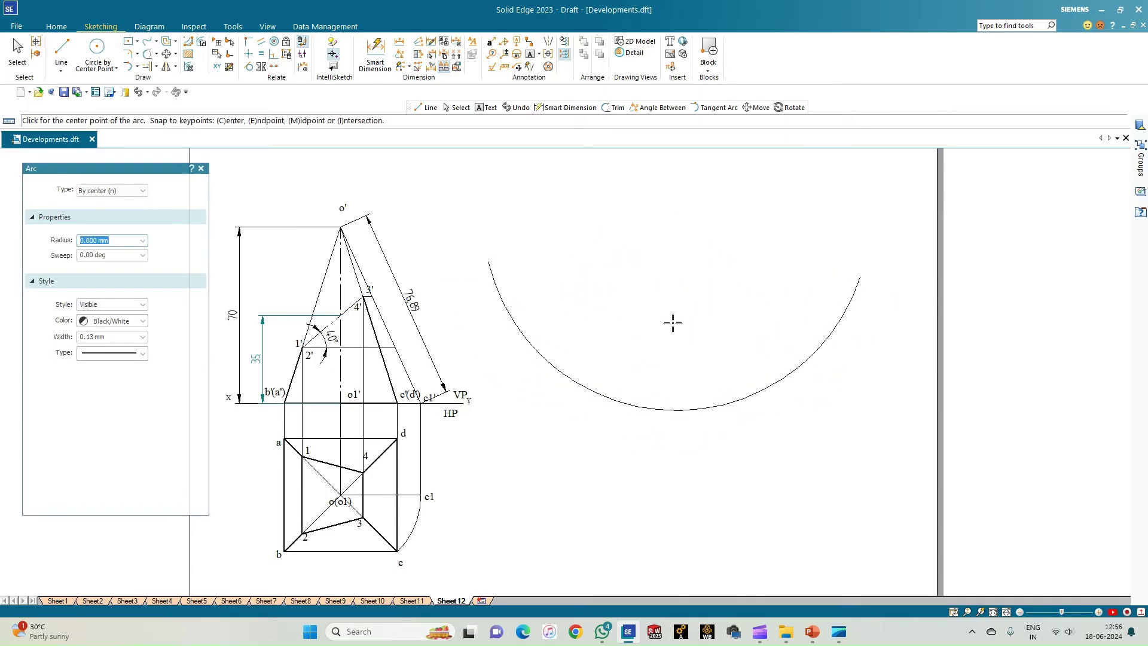
- Draw a line from the development arc's left end to its centre
{"action": "left_click", "coordinate": [61, 51]}
{"action": "left_click", "coordinate": [489, 262]}
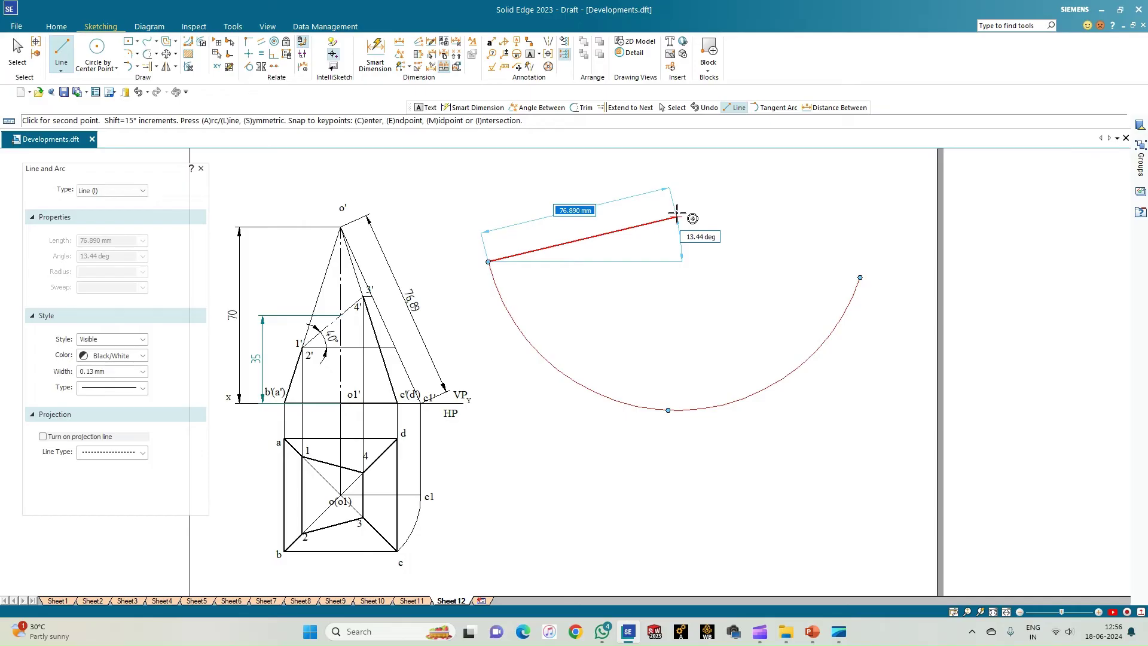
{"action": "left_click", "coordinate": [676, 217]}
{"action": "right_click", "coordinate": [648, 200]}
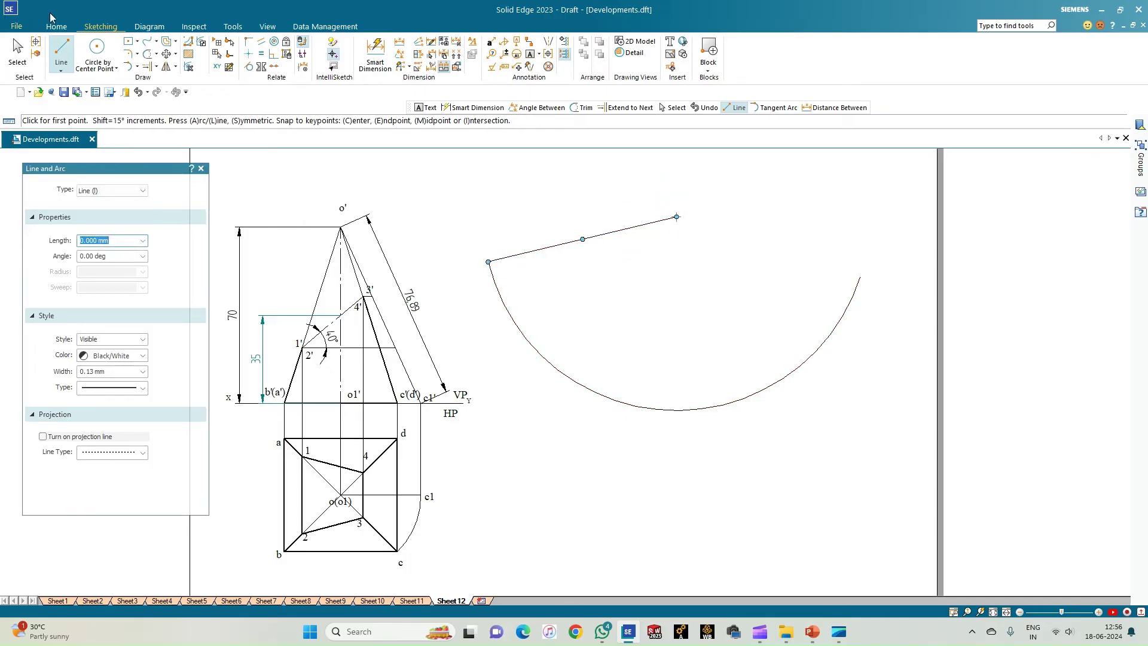
- Draw a short centre-point arc of 45 mm radius about the development arc's left end, crossing the large arc
{"action": "left_click", "coordinate": [138, 67]}
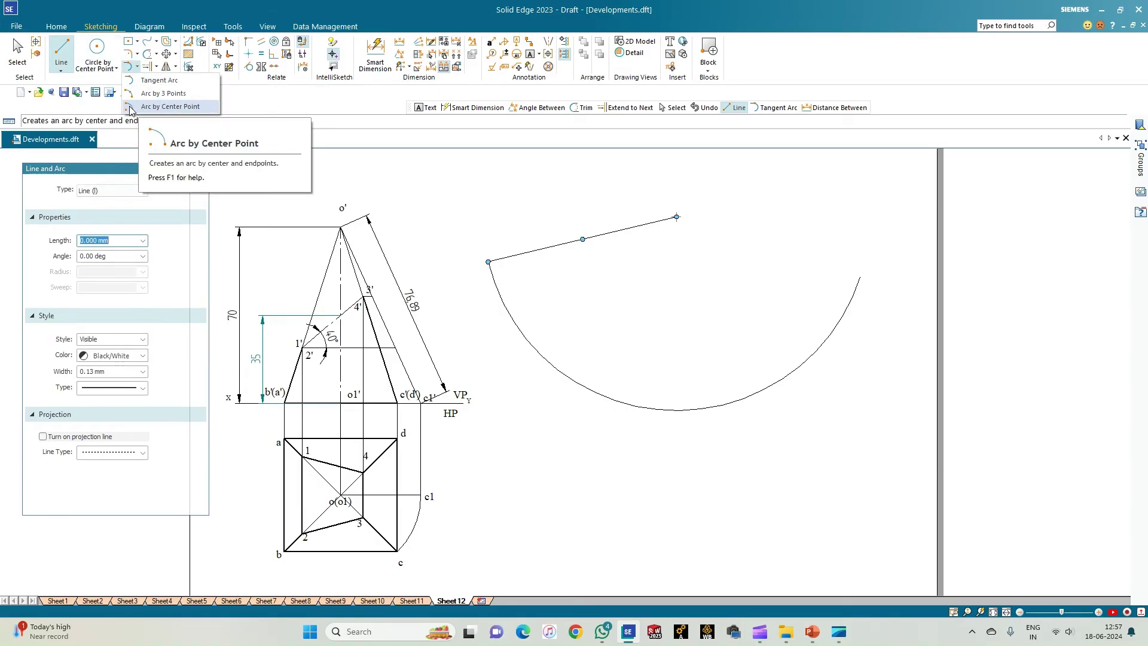
{"action": "left_click", "coordinate": [162, 106]}
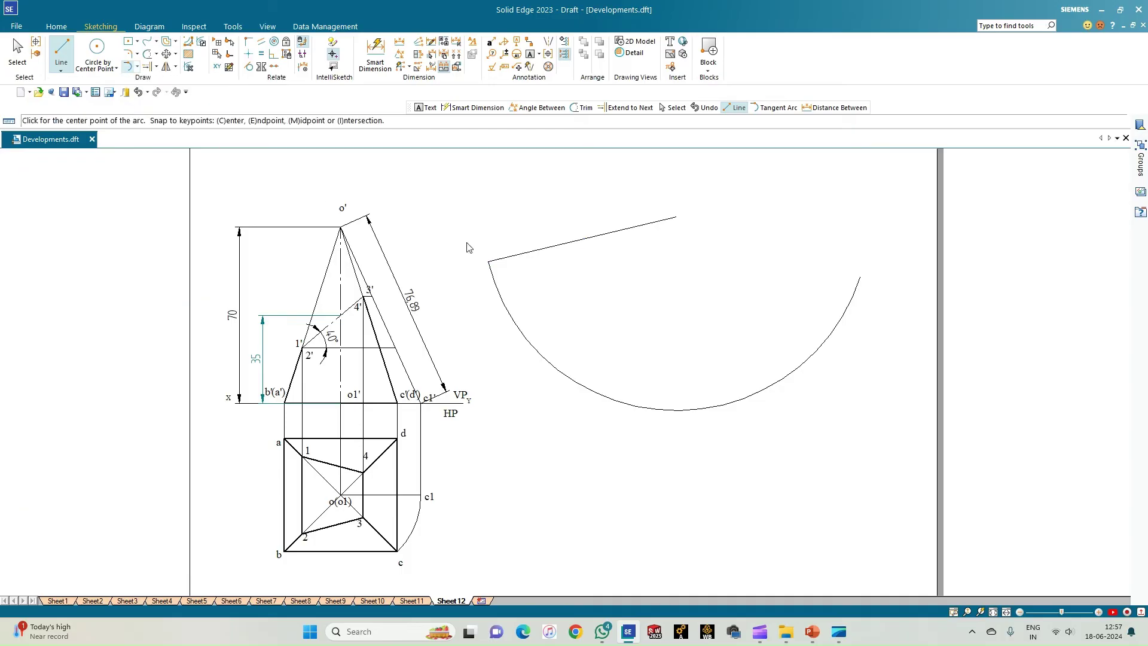
{"action": "left_click", "coordinate": [501, 262]}
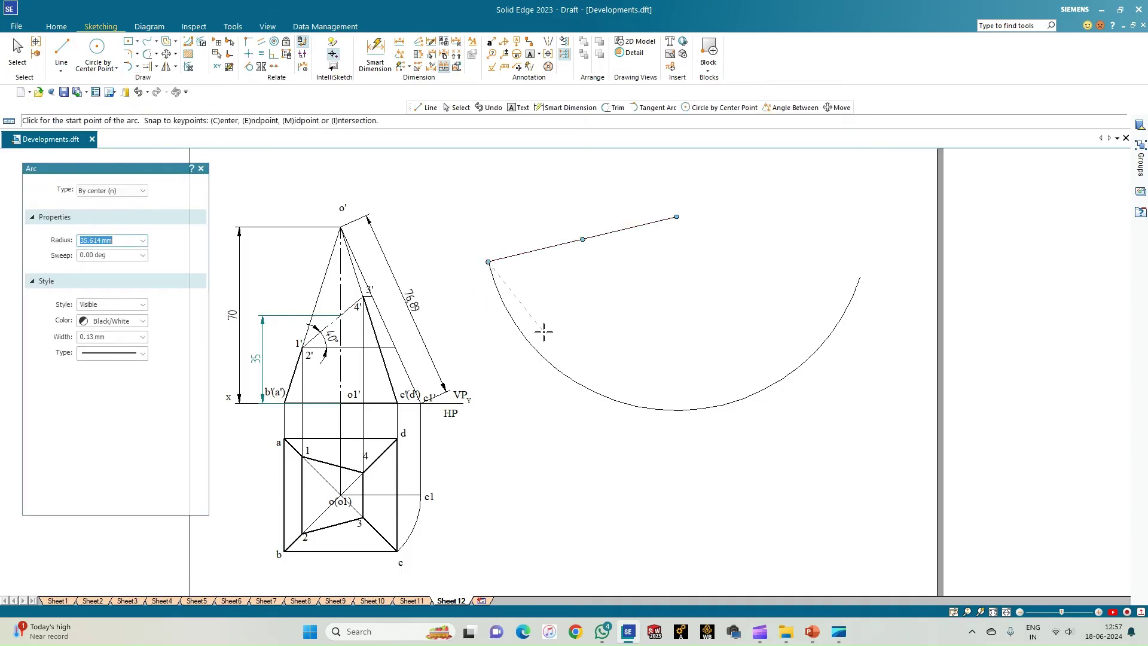
{"action": "type", "text": "45"}
{"action": "key", "text": "Return"}
{"action": "left_click", "coordinate": [544, 330]}
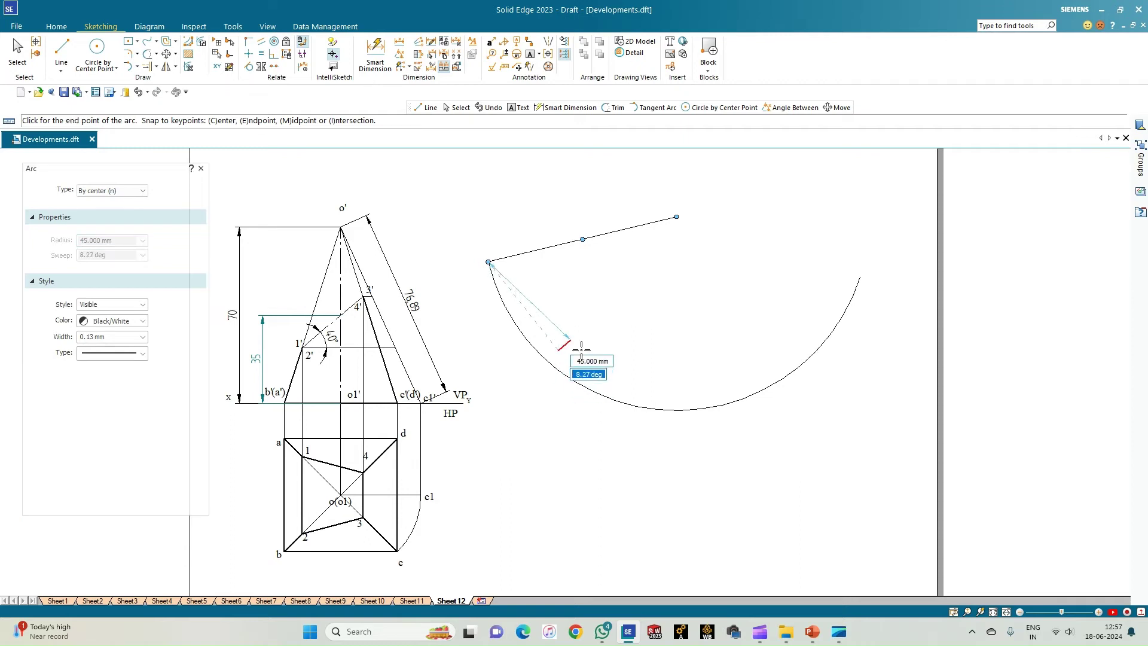
{"action": "left_click", "coordinate": [538, 365]}
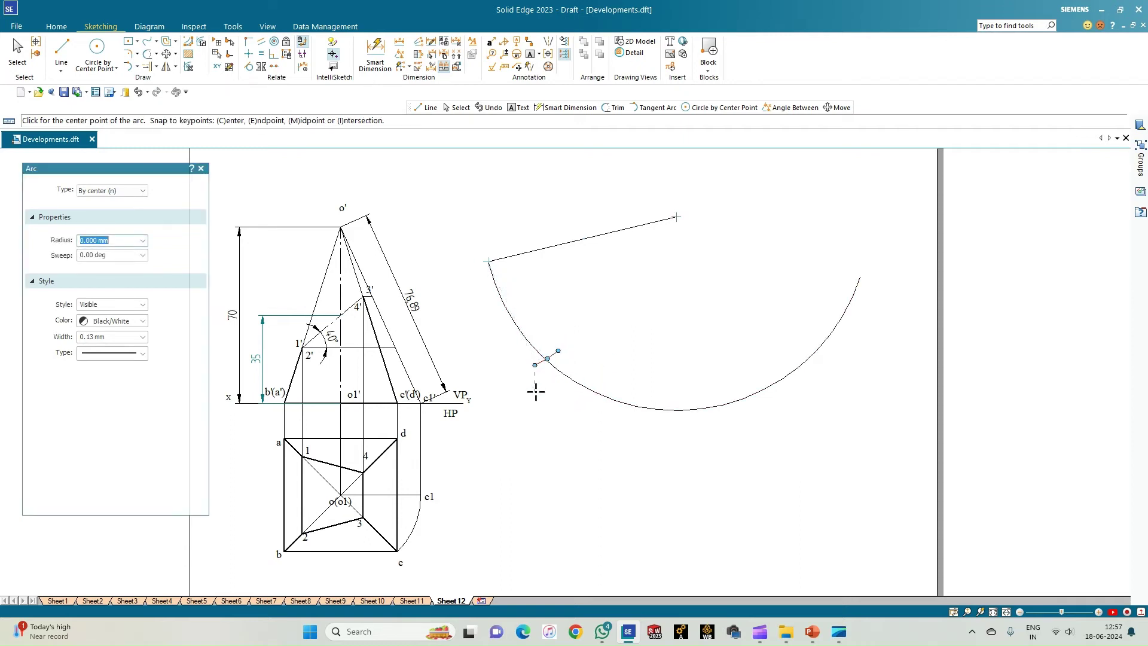
- Turn off Midpoint recognition in the IntelliSketch relationship settings
{"action": "scroll", "coordinate": [544, 358], "scroll_direction": "up", "scroll_amount": 4}
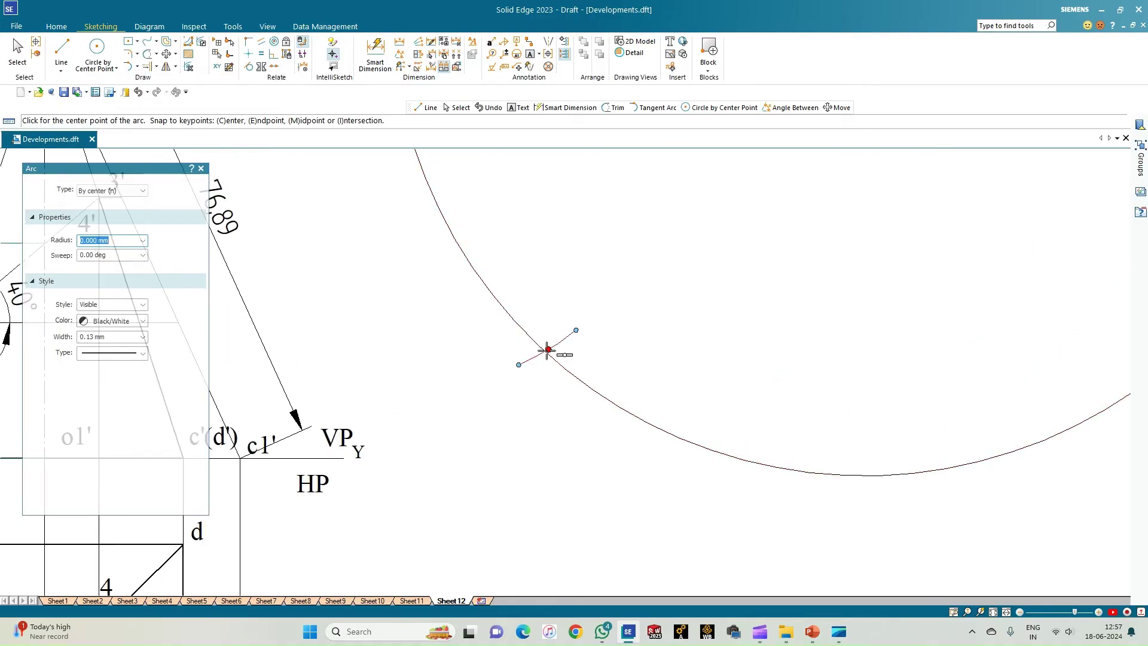
{"action": "left_click", "coordinate": [333, 42]}
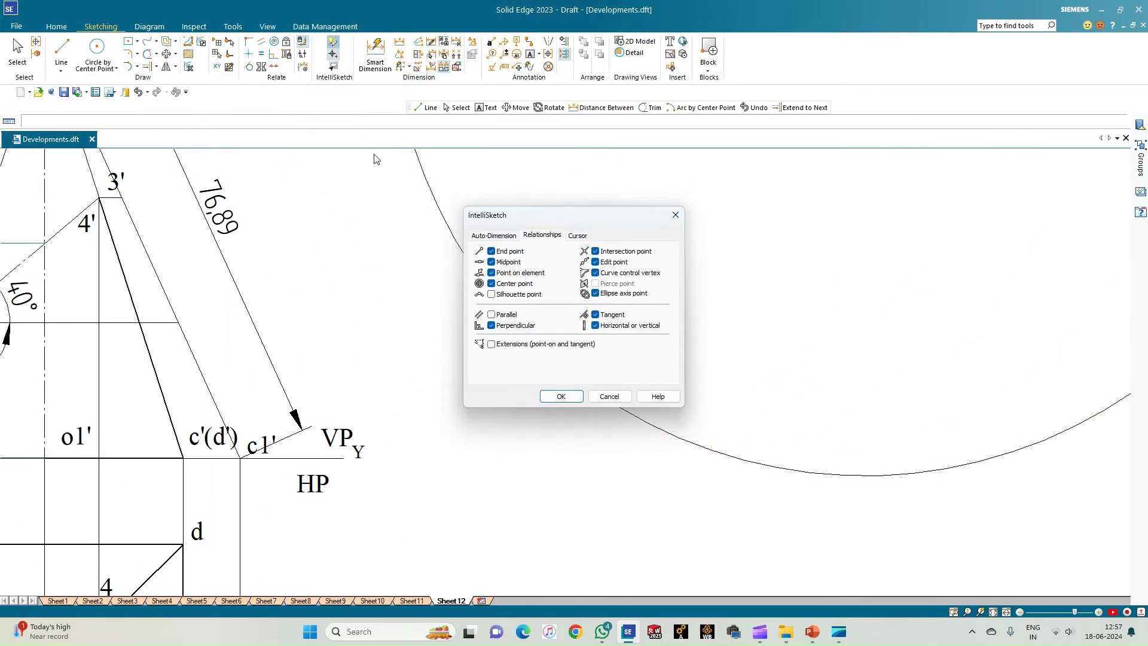
{"action": "left_click", "coordinate": [556, 397]}
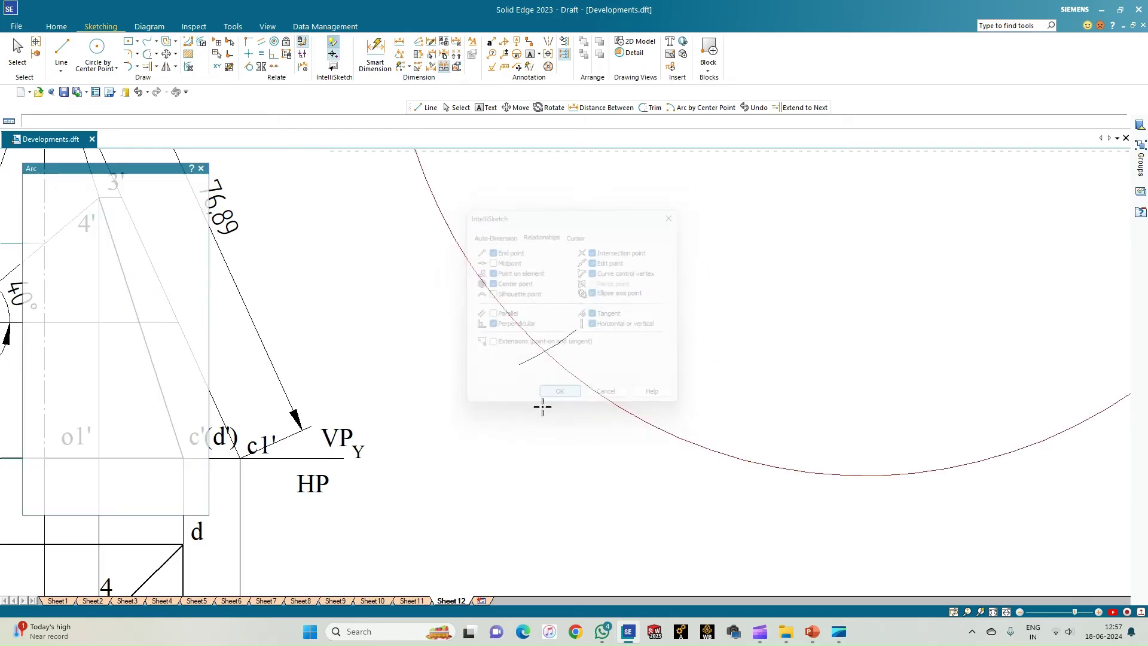
{"action": "scroll", "coordinate": [536, 418], "scroll_direction": "down", "scroll_amount": 2}
{"action": "scroll", "coordinate": [537, 419], "scroll_direction": "down", "scroll_amount": 1}
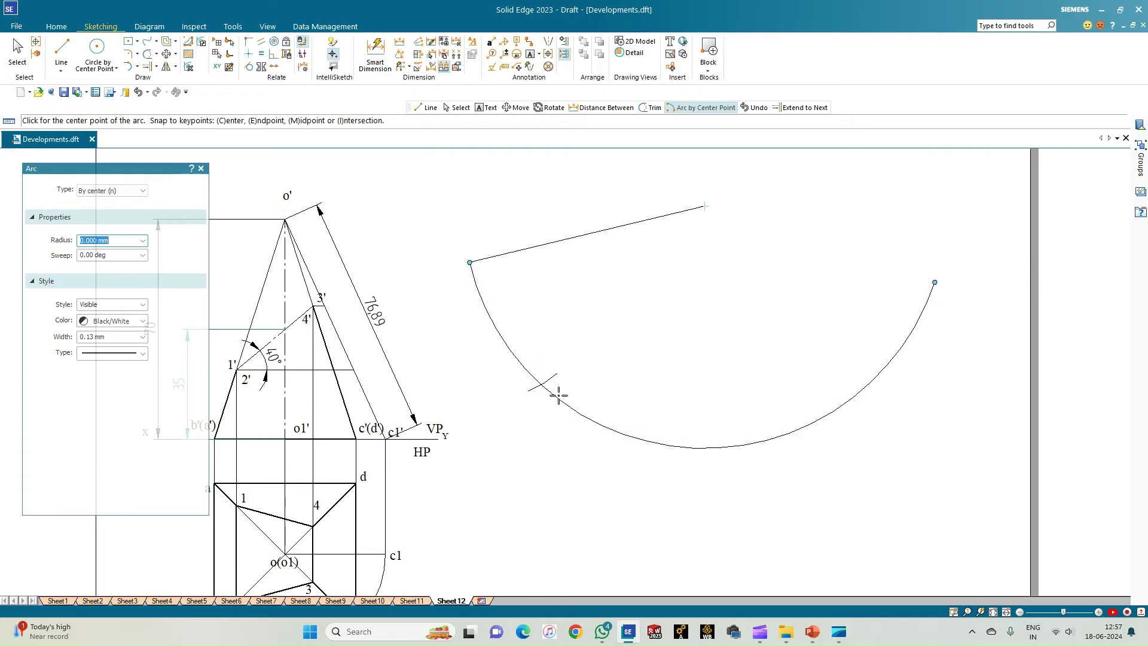
{"action": "scroll", "coordinate": [541, 388], "scroll_direction": "up", "scroll_amount": 1}
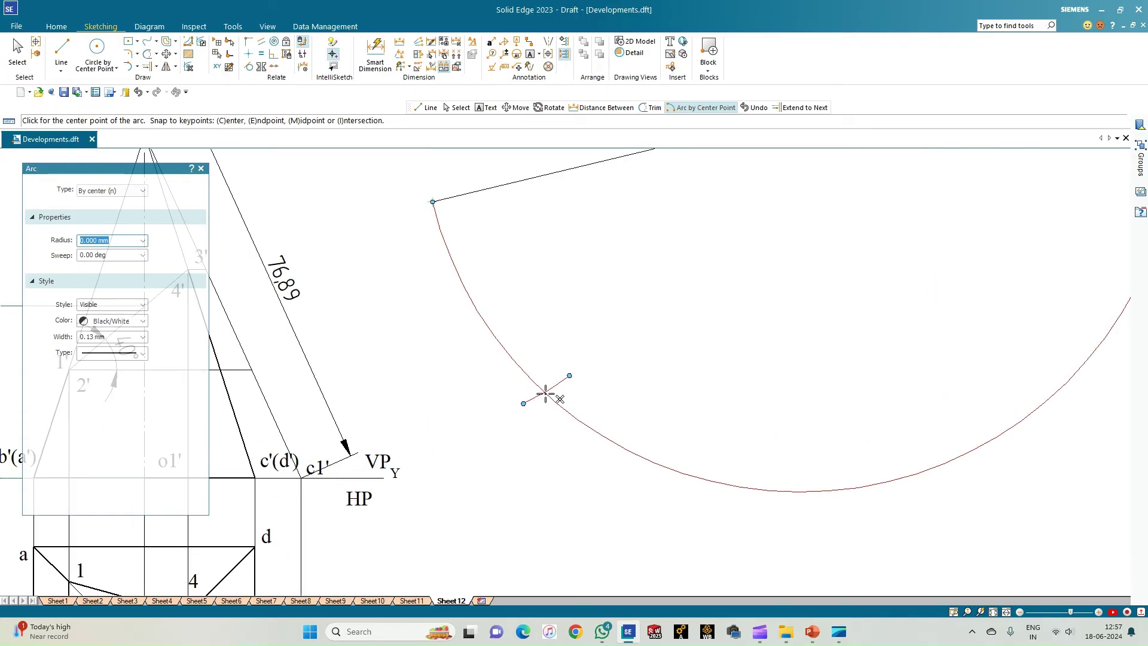
{"action": "left_click", "coordinate": [544, 394]}
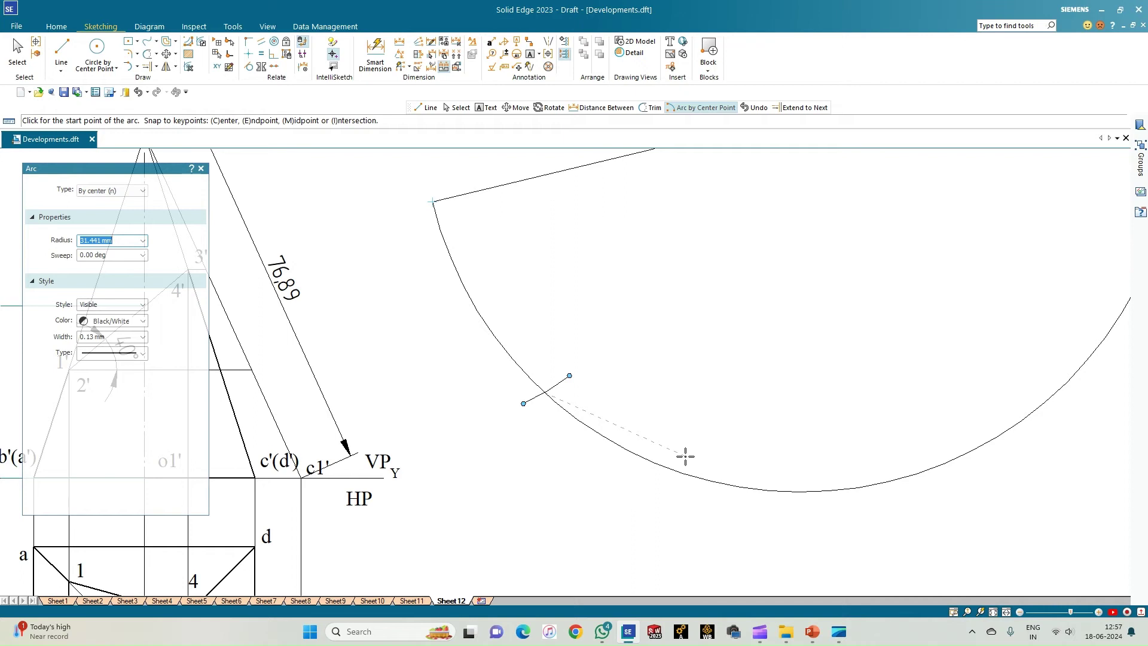
{"action": "type", "text": "45"}
{"action": "key", "text": "Return"}
{"action": "left_click", "coordinate": [687, 456]}
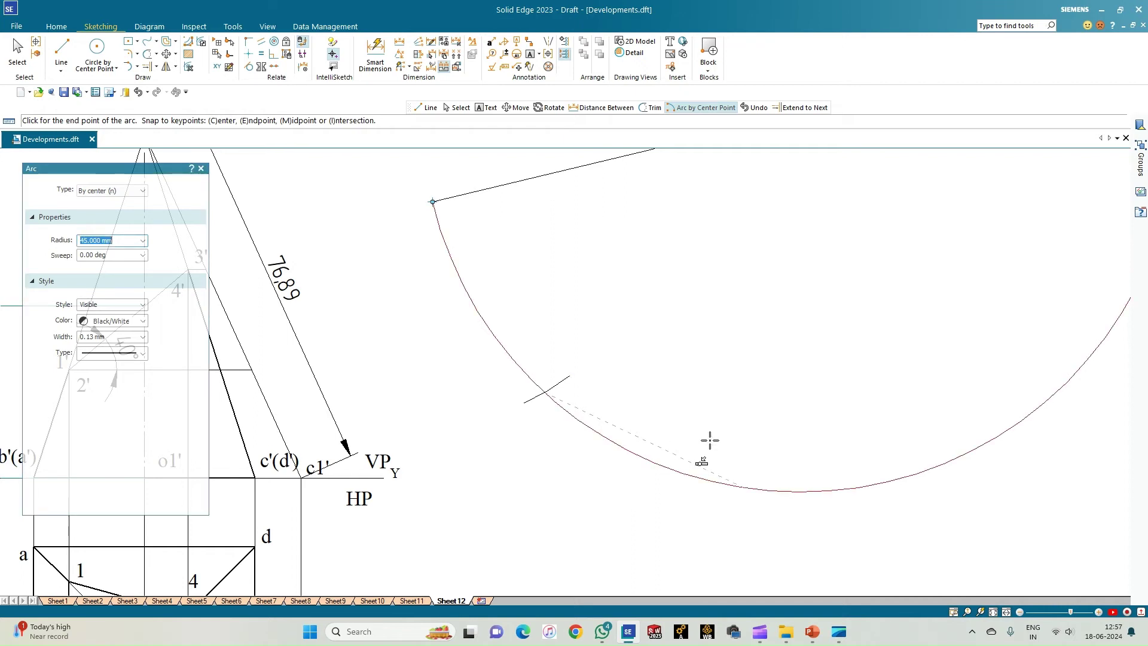
{"action": "left_click", "coordinate": [747, 455]}
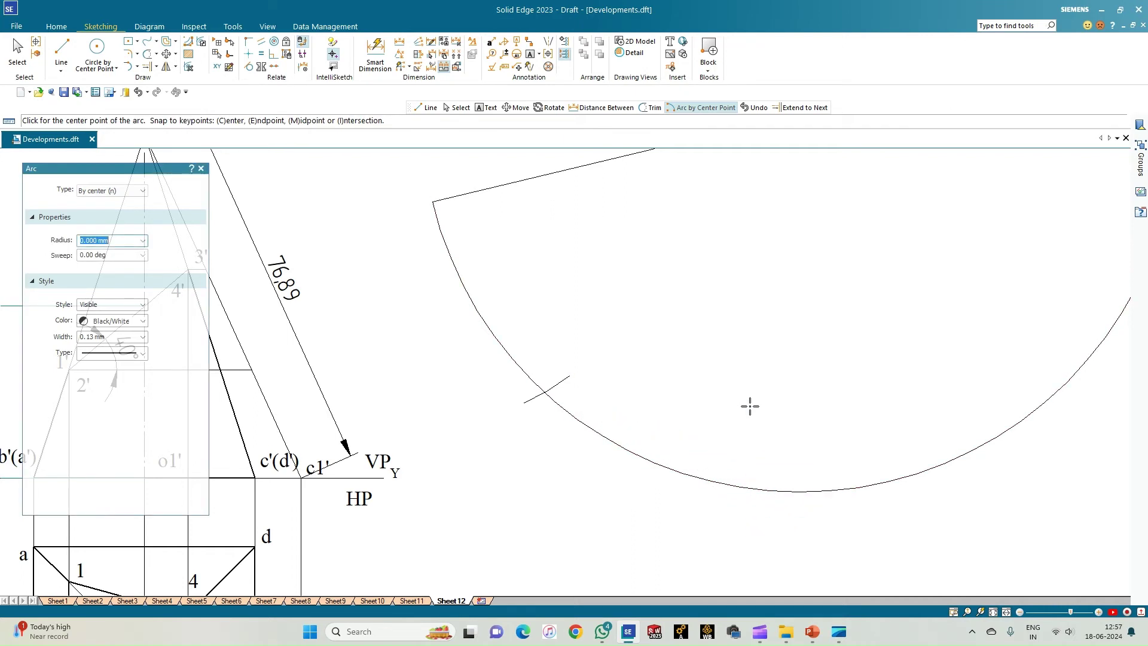
- Draw three more centre-point arcs of 45 mm radius along the development arc, each centred where the previous mark crosses it
{"action": "left_click", "coordinate": [547, 396]}
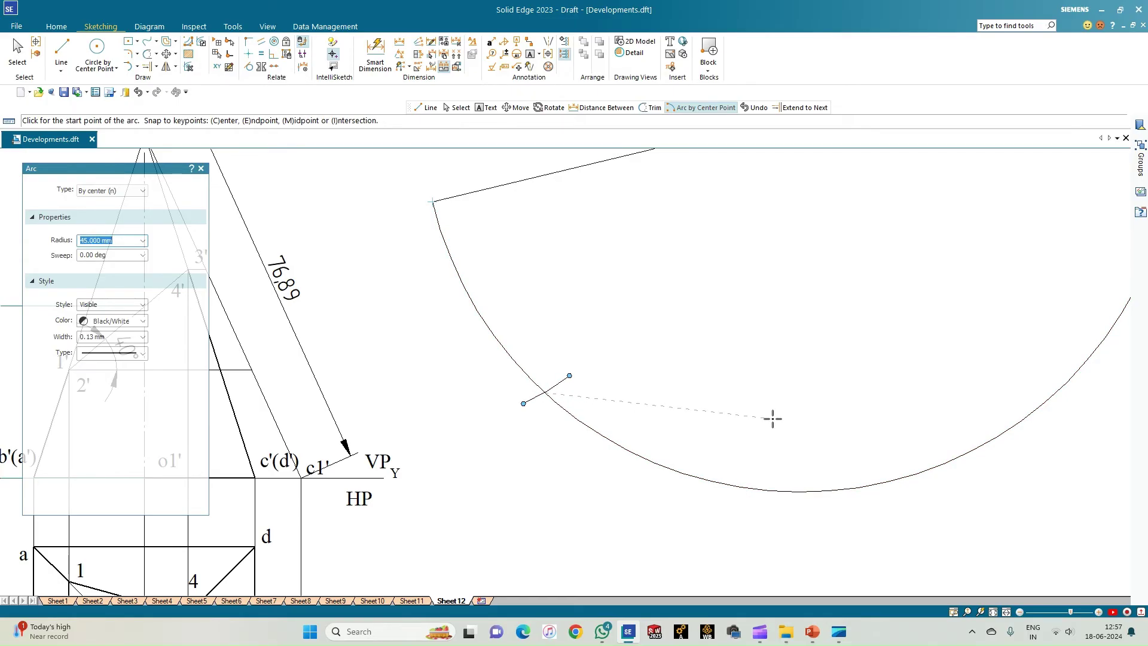
{"action": "left_click", "coordinate": [772, 419]}
{"action": "left_click", "coordinate": [736, 544]}
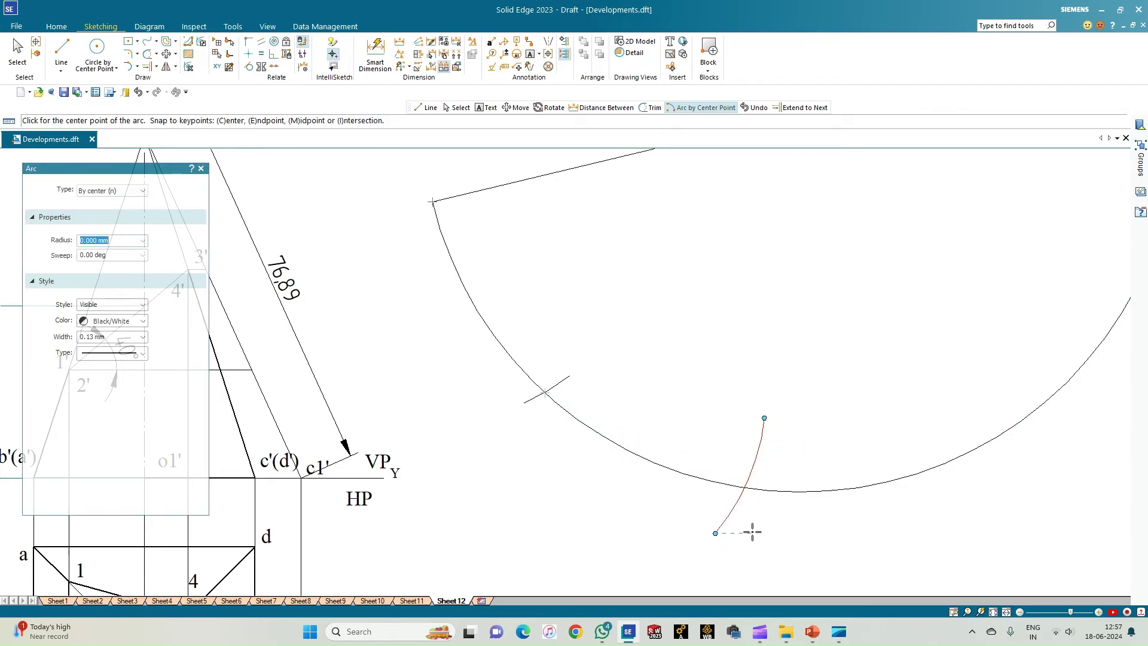
{"action": "left_click", "coordinate": [747, 489]}
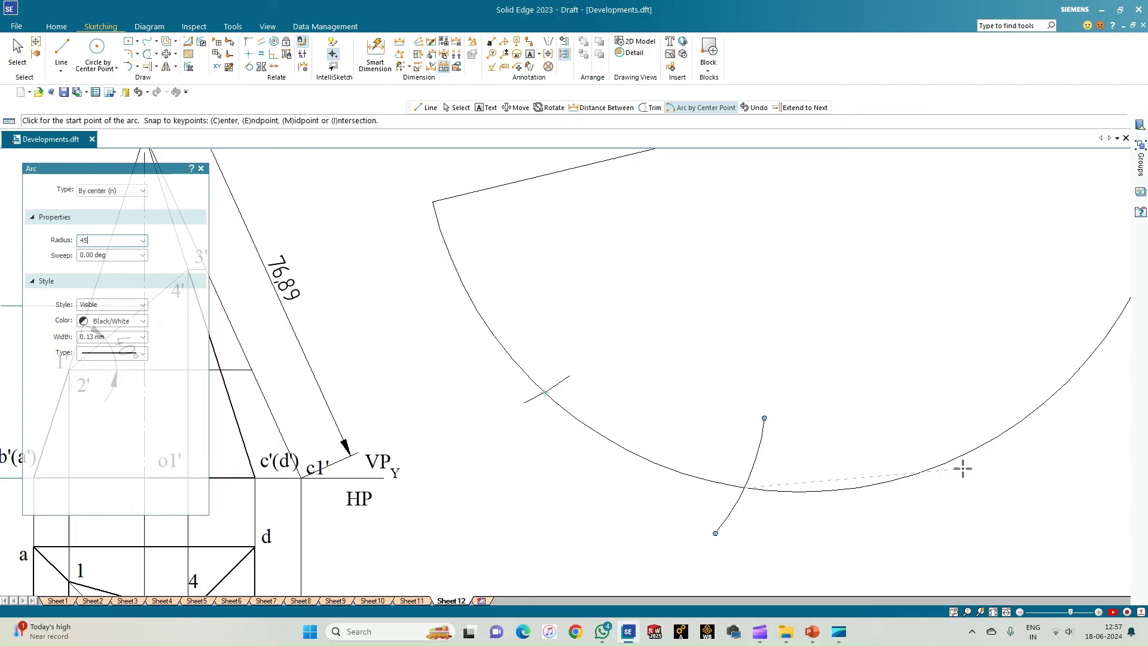
{"action": "left_click", "coordinate": [946, 392]}
{"action": "left_click", "coordinate": [975, 523]}
{"action": "scroll", "coordinate": [977, 521], "scroll_direction": "down", "scroll_amount": 3}
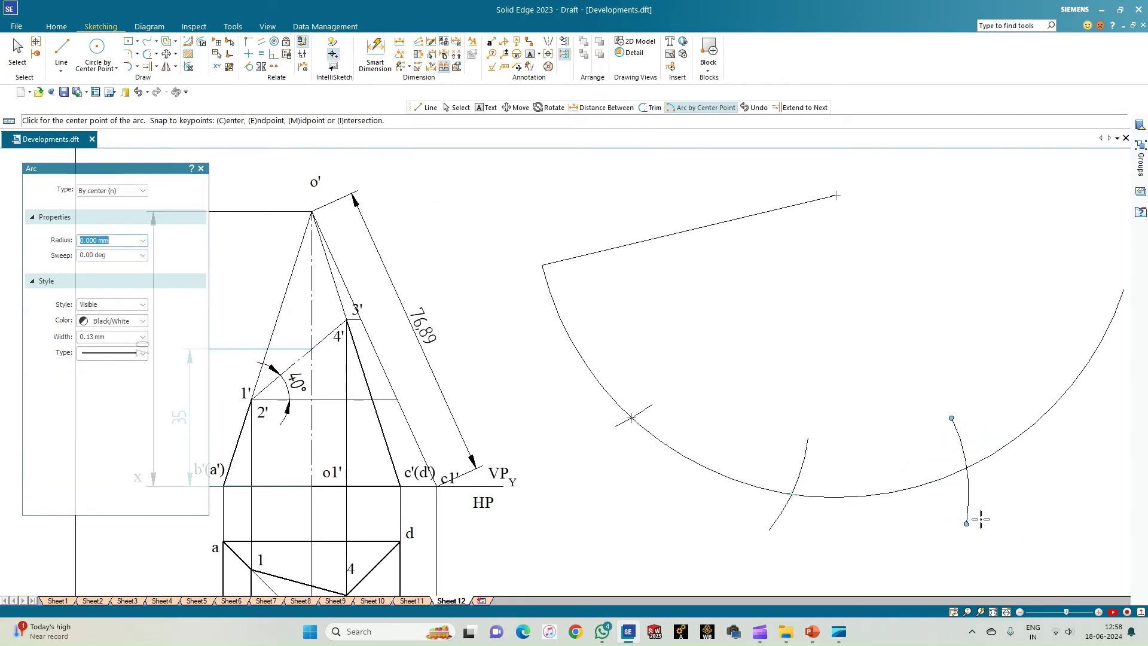
{"action": "left_click", "coordinate": [969, 477]}
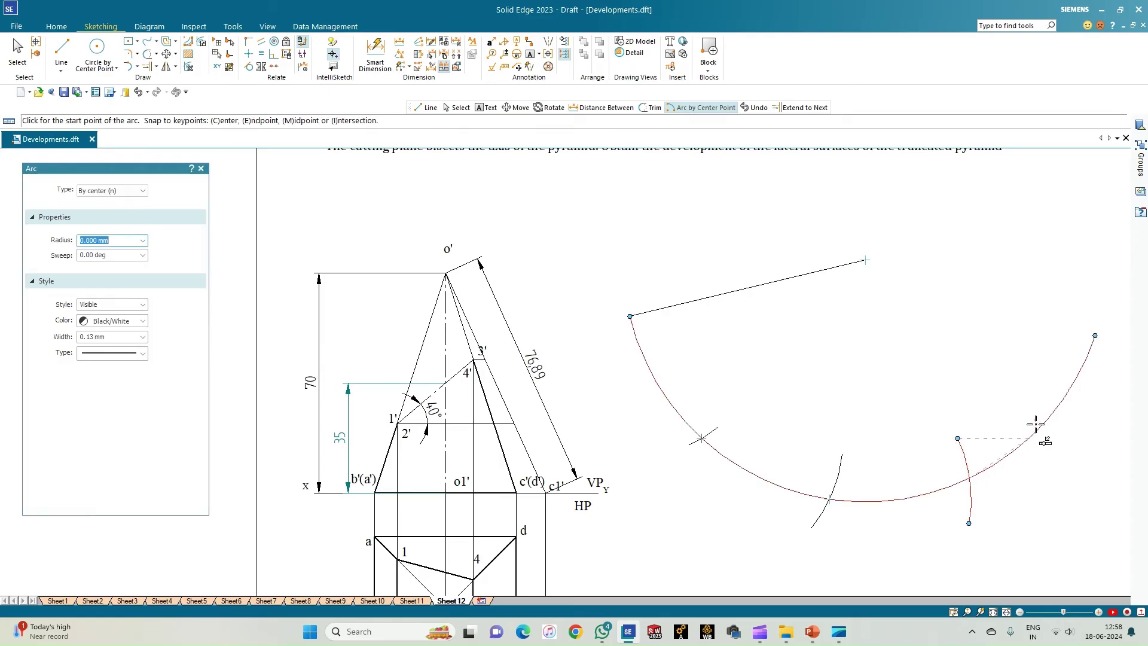
{"action": "left_click", "coordinate": [1045, 388]}
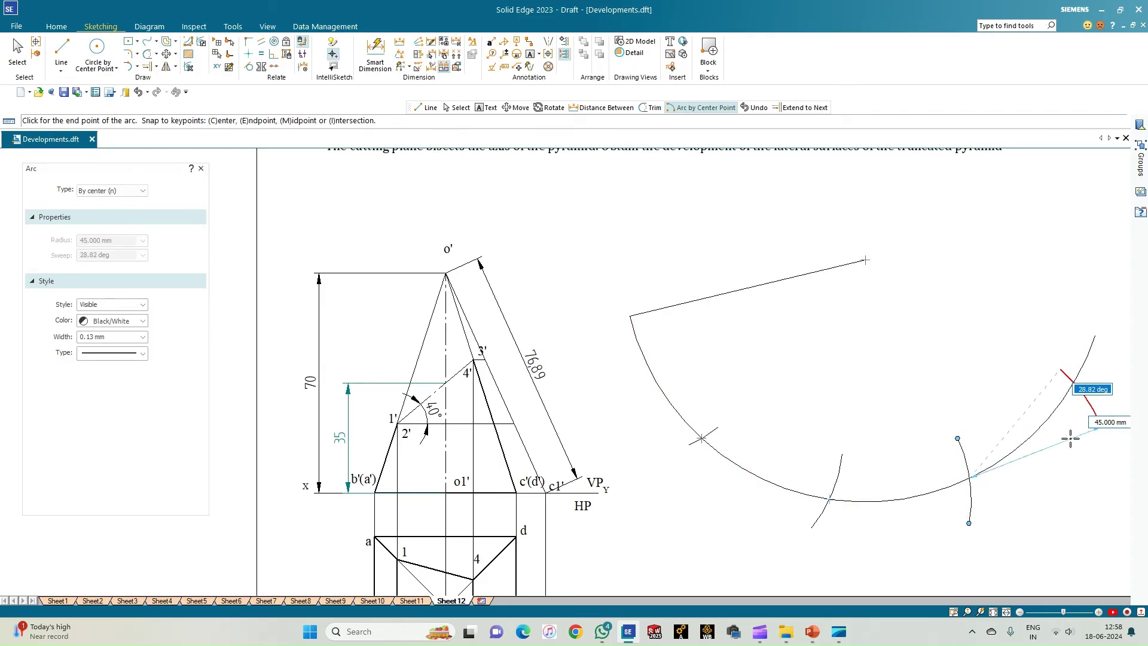
{"action": "left_click", "coordinate": [1070, 439]}
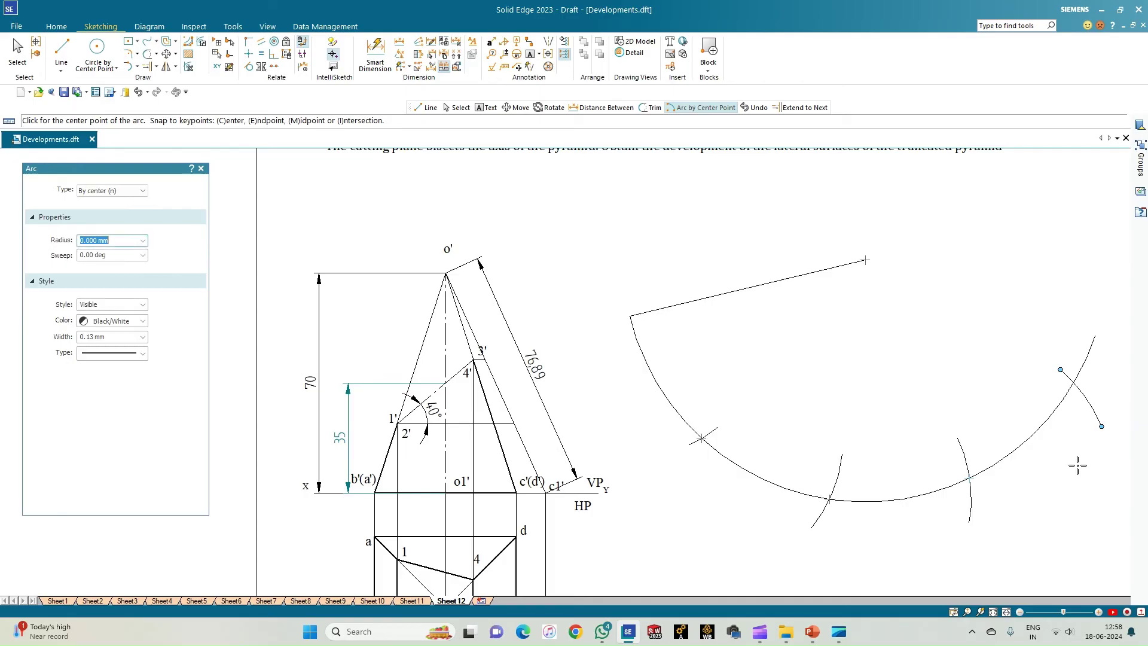
- Draw lines from the first three mark crossings on the development arc to the arc's centre
{"action": "left_click", "coordinate": [61, 51]}
{"action": "scroll", "coordinate": [699, 438], "scroll_direction": "up", "scroll_amount": 3}
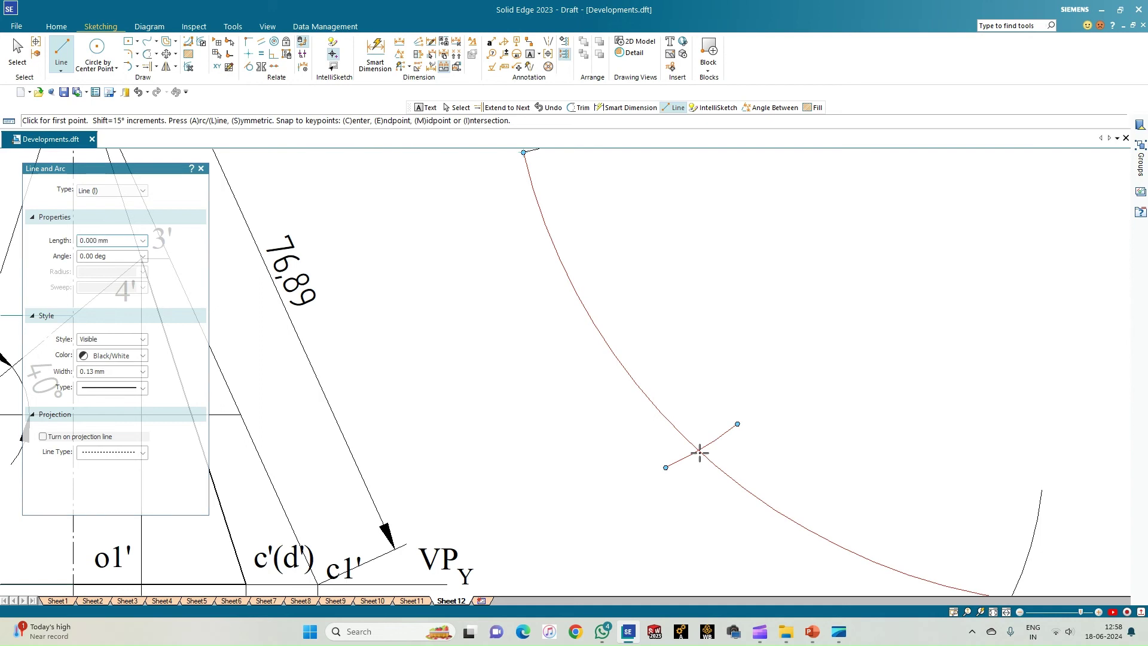
{"action": "left_click", "coordinate": [699, 454]}
{"action": "scroll", "coordinate": [699, 454], "scroll_direction": "down", "scroll_amount": 3}
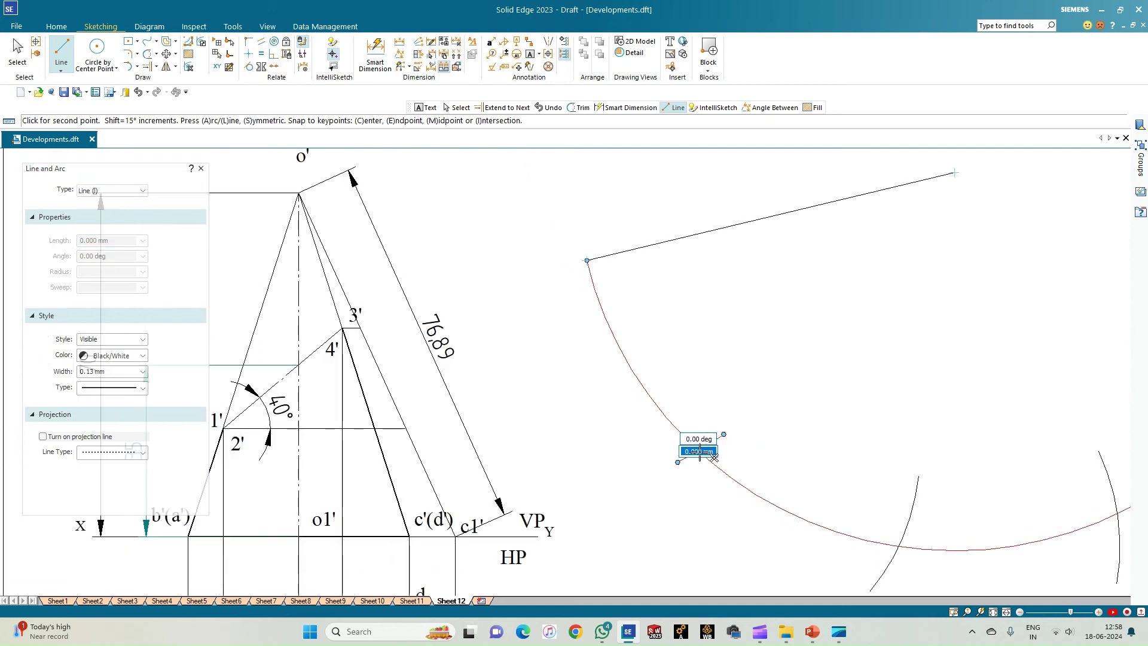
{"action": "left_click", "coordinate": [955, 174]}
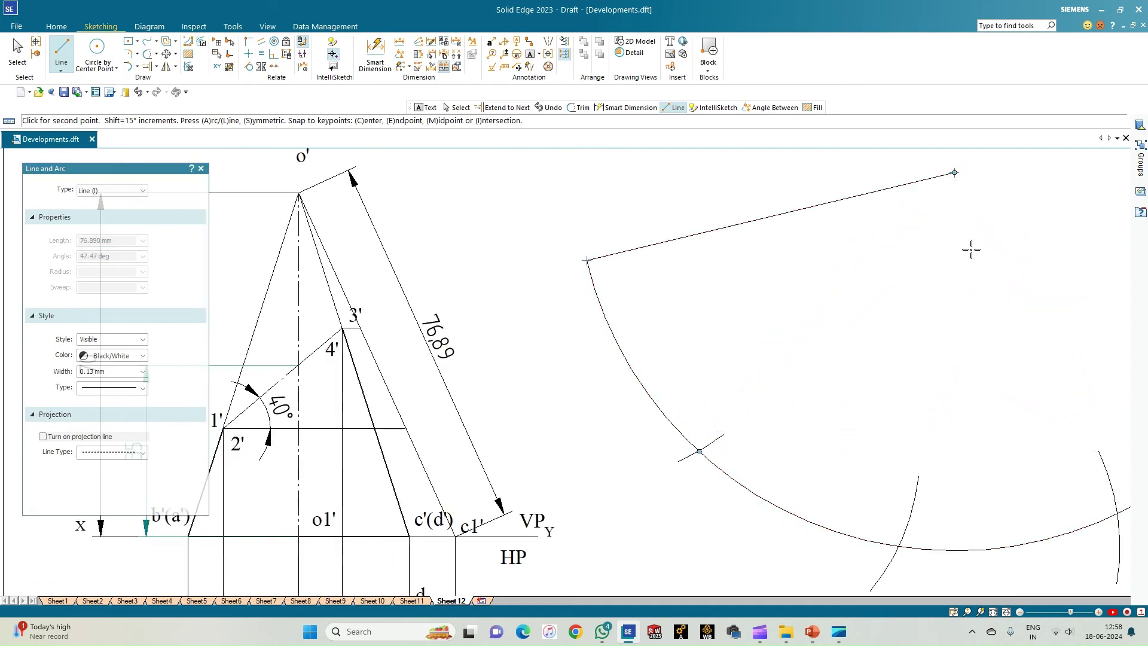
{"action": "left_click", "coordinate": [899, 544]}
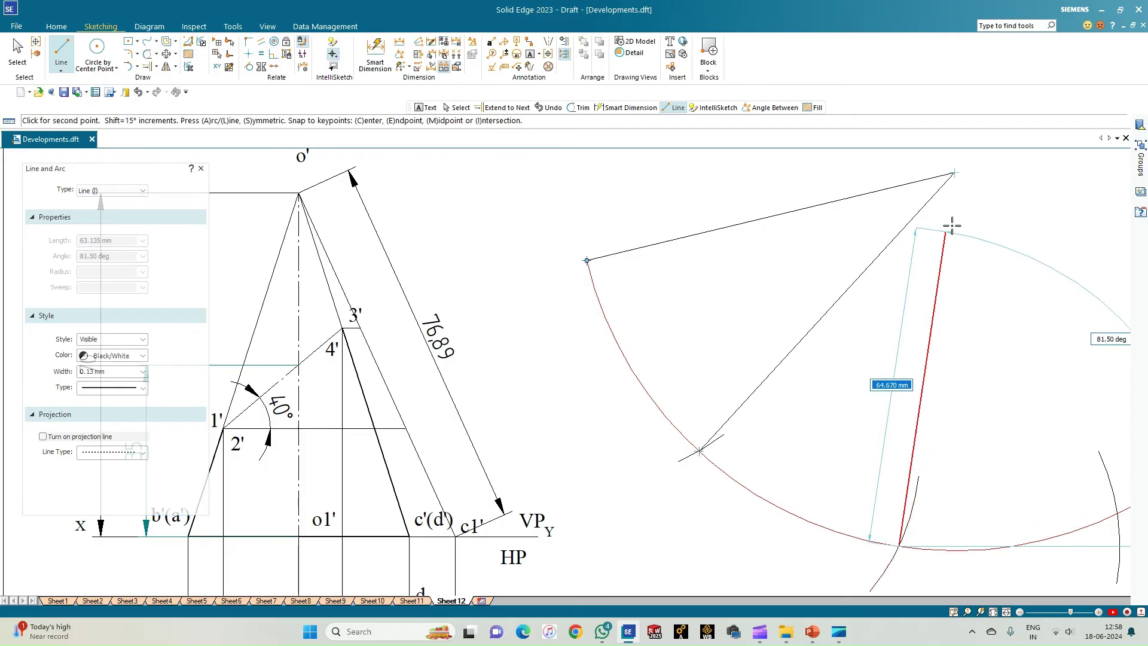
{"action": "left_click", "coordinate": [954, 174]}
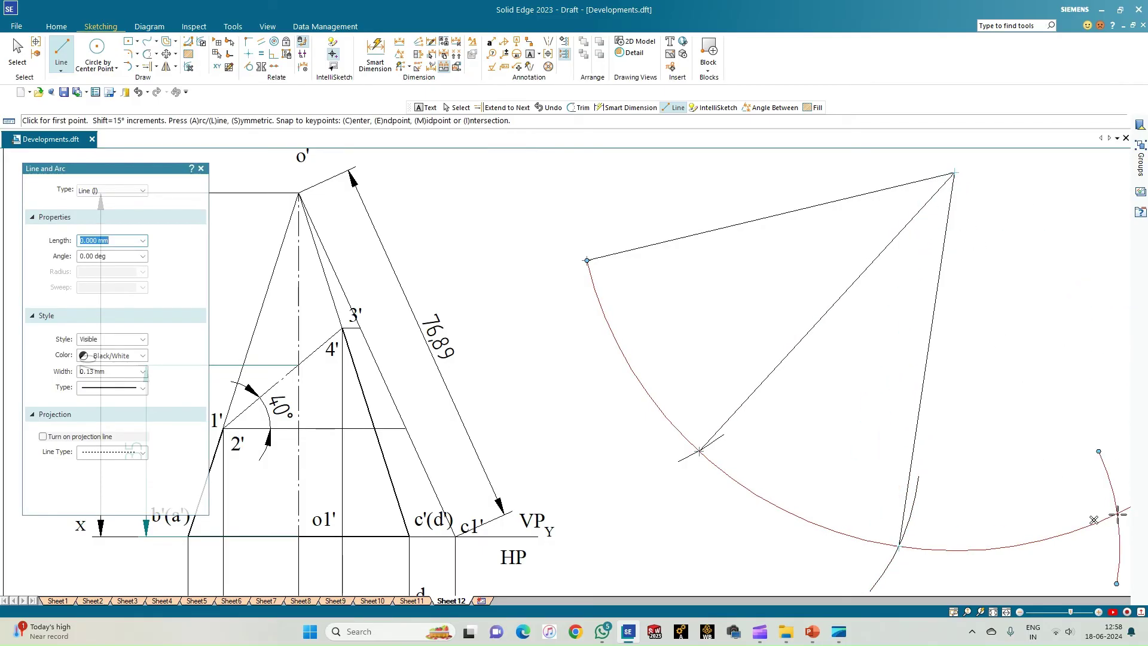
{"action": "left_click", "coordinate": [1118, 513]}
{"action": "left_click", "coordinate": [954, 174]}
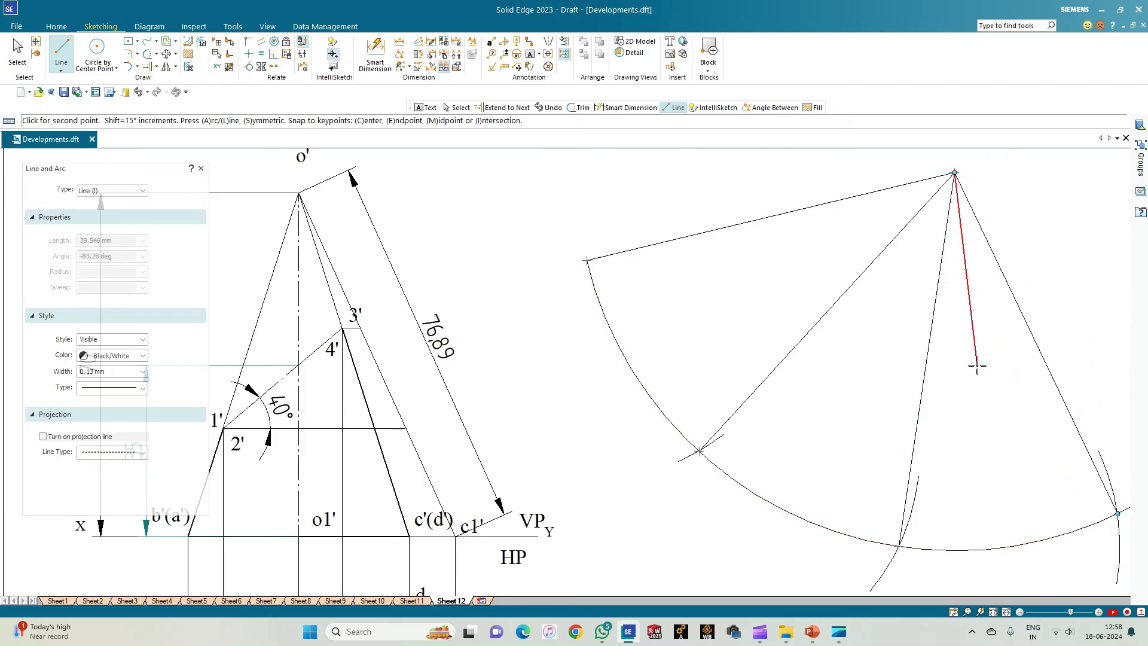
{"action": "key", "text": "Escape"}
- Draw a line from the development arc's centre to the fourth mark crossing
{"action": "scroll", "coordinate": [977, 410], "scroll_direction": "down", "scroll_amount": 2}
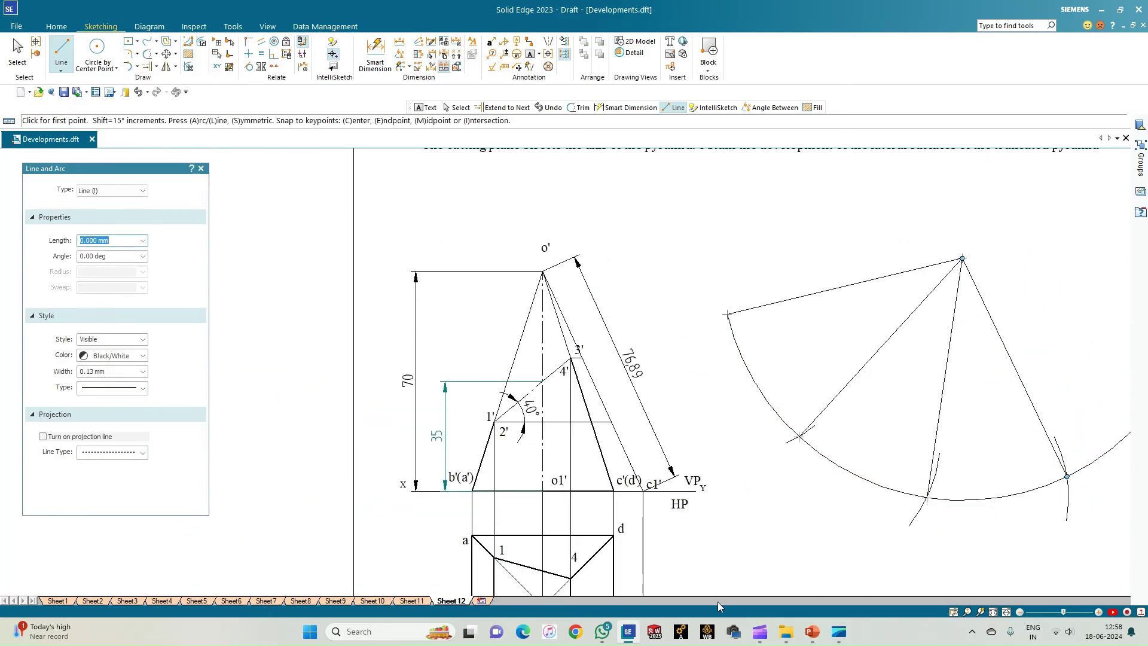
{"action": "left_click", "coordinate": [993, 612]}
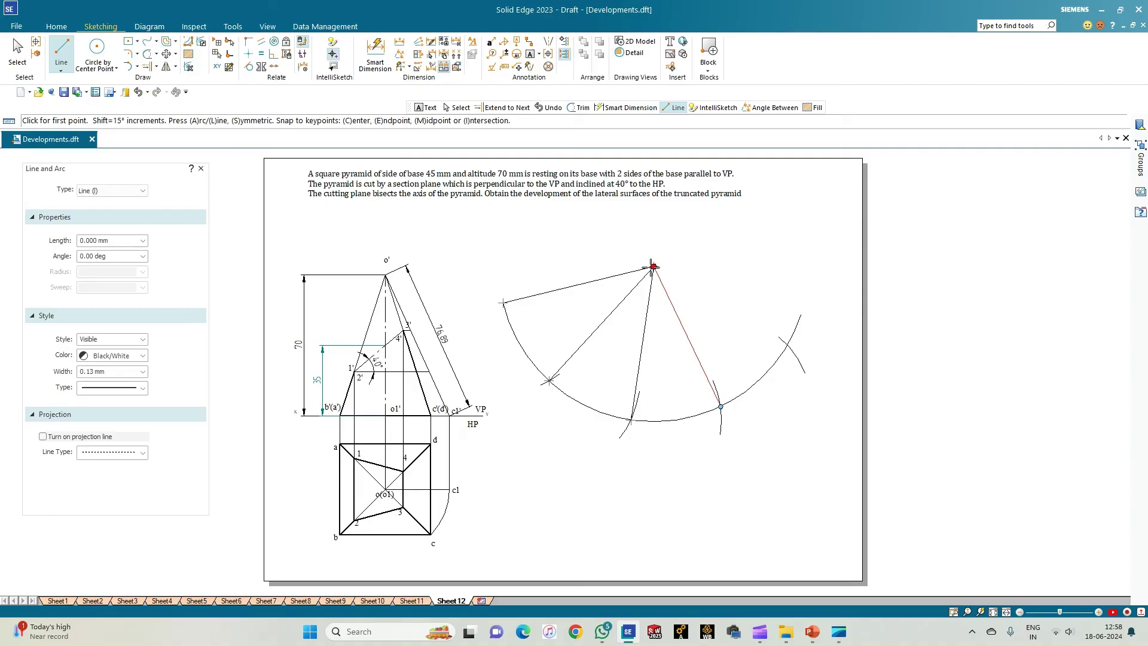
{"action": "left_click", "coordinate": [653, 266]}
{"action": "scroll", "coordinate": [756, 343], "scroll_direction": "up", "scroll_amount": 2}
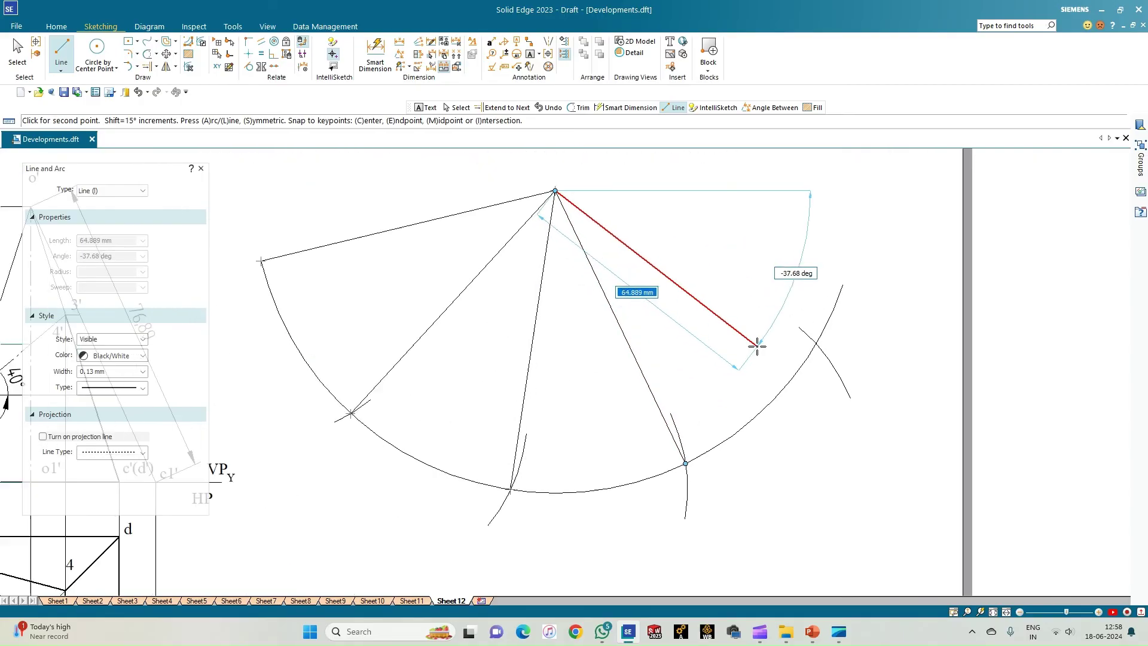
{"action": "left_click", "coordinate": [815, 345]}
{"action": "right_click", "coordinate": [813, 439]}
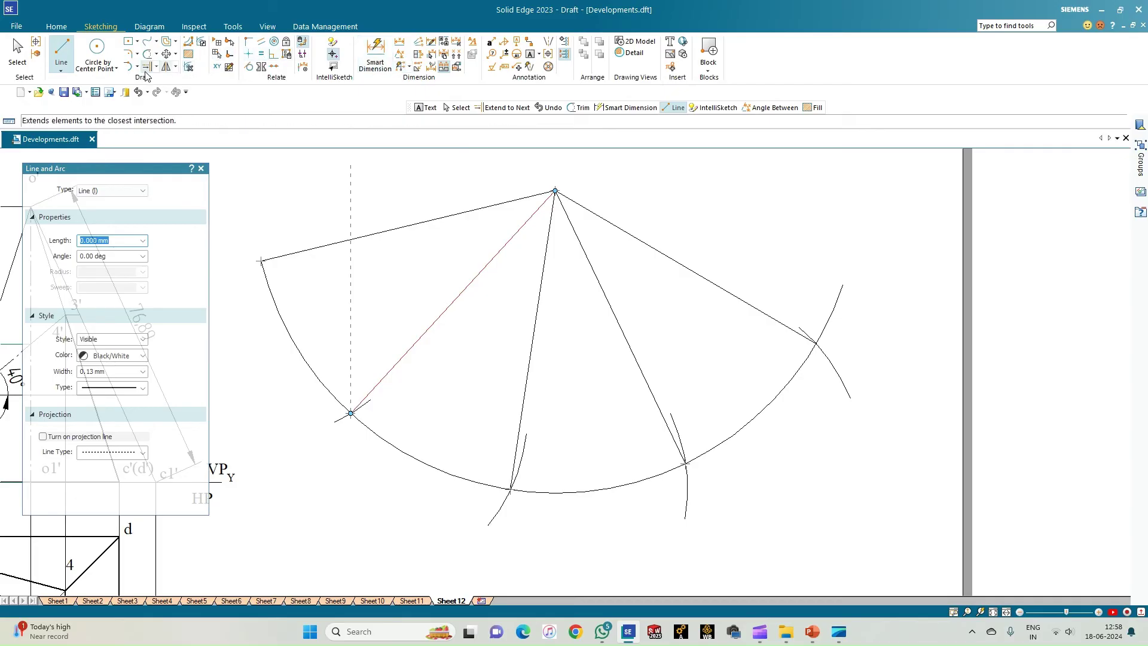
- Trim the development arc beyond the last radial line and remove the leftover pieces of all four 45 mm marking arcs
{"action": "left_click", "coordinate": [147, 54]}
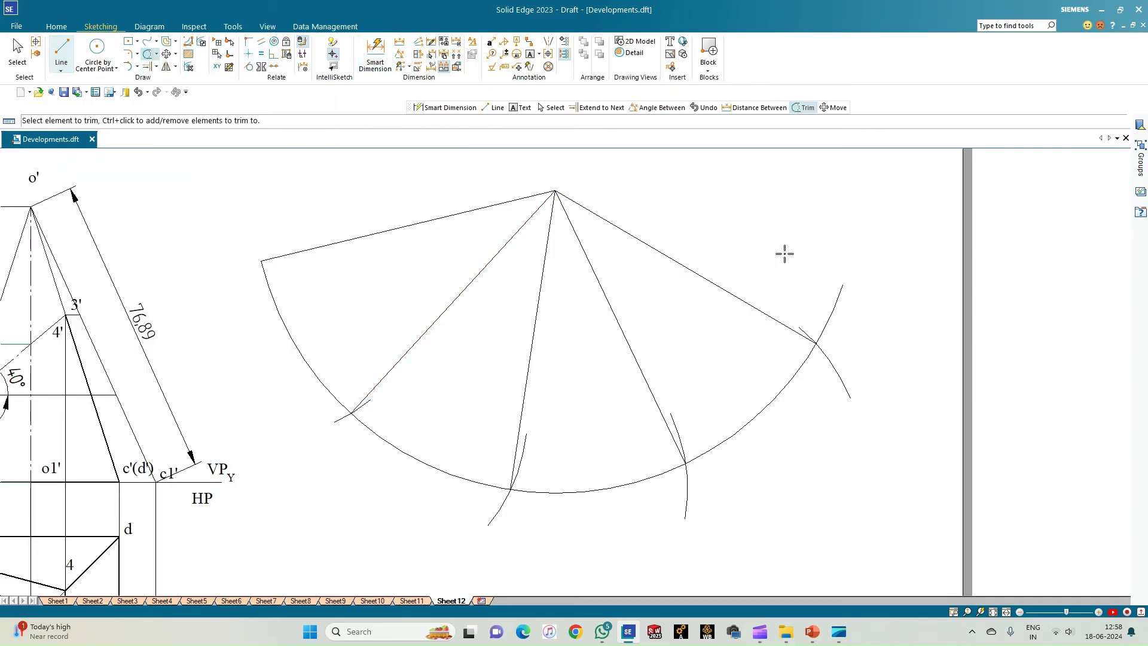
{"action": "left_click", "coordinate": [828, 317]}
{"action": "left_click", "coordinate": [837, 368]}
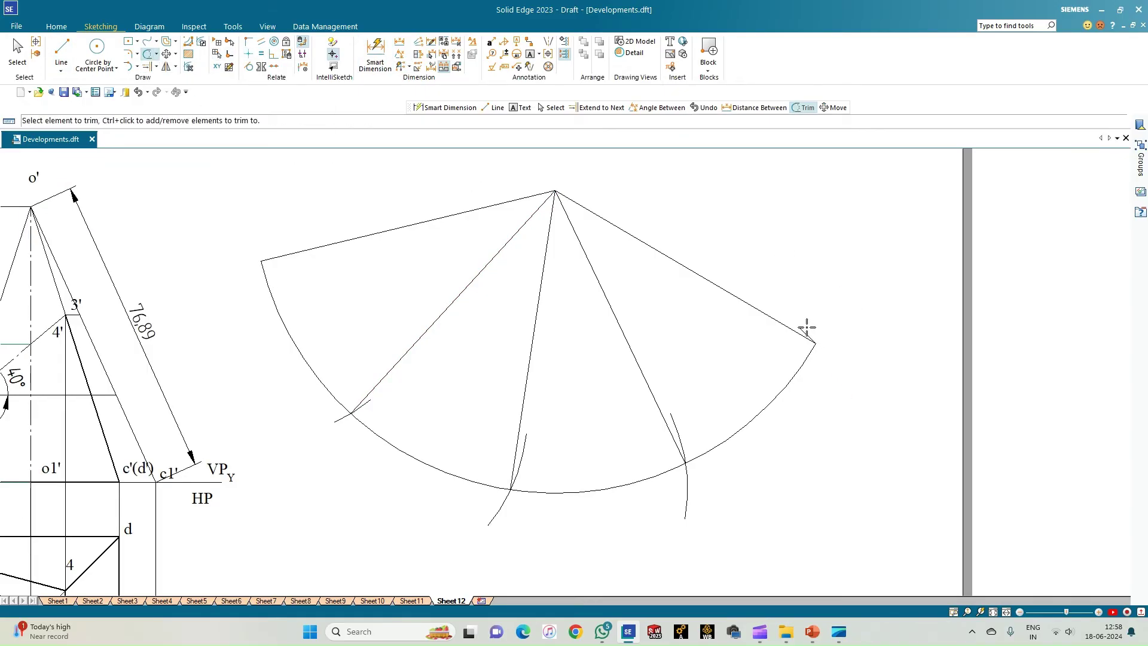
{"action": "left_click_drag", "start_coordinate": [685, 472], "coordinate": [681, 434]}
{"action": "left_click_drag", "start_coordinate": [526, 446], "coordinate": [505, 500]}
{"action": "left_click", "coordinate": [505, 500]}
{"action": "left_click_drag", "start_coordinate": [334, 413], "coordinate": [359, 403]}
{"action": "scroll", "coordinate": [374, 519], "scroll_direction": "down", "scroll_amount": 1}
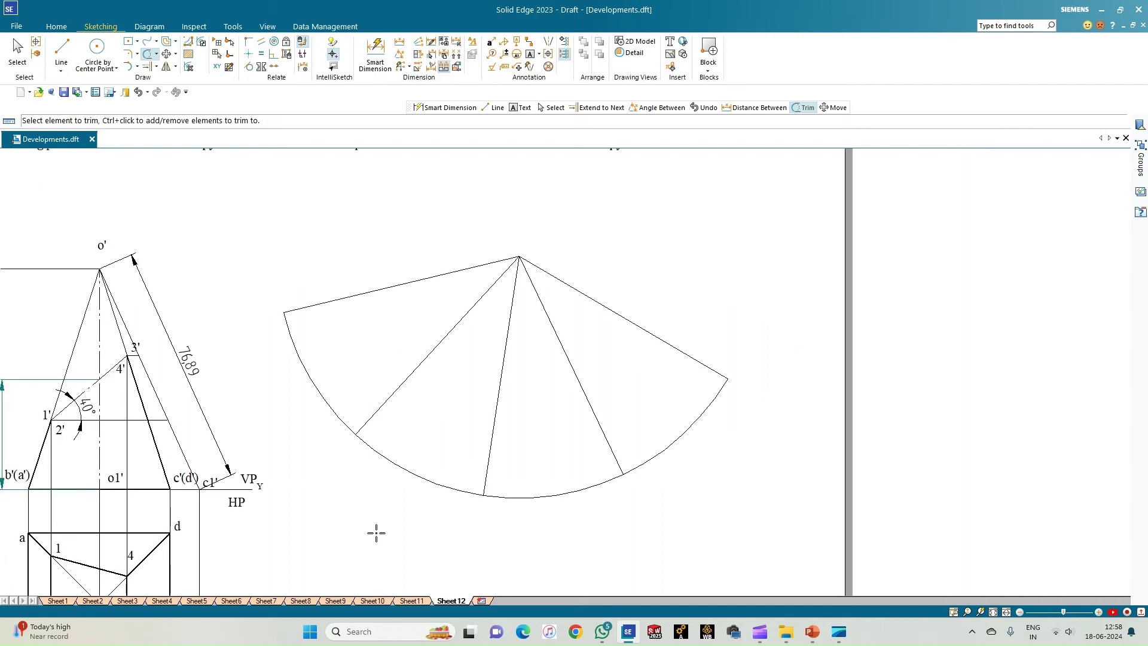
{"action": "key", "text": "Escape"}
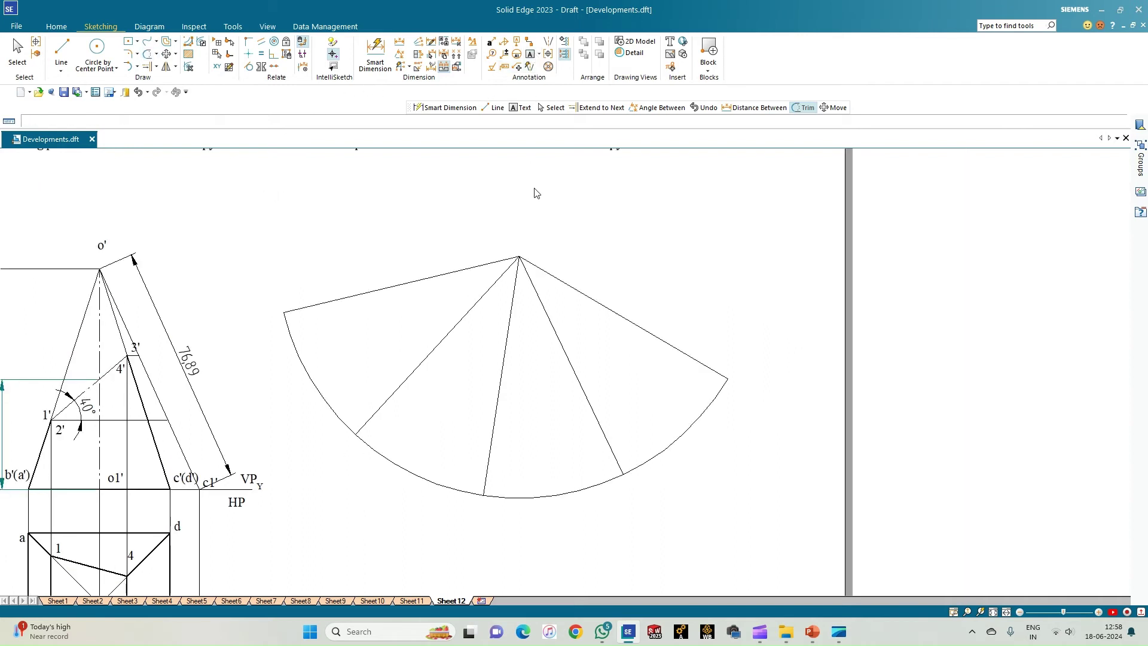
- Label the development's apex O and its arc points A, B, C, D and A in order
{"action": "left_click", "coordinate": [520, 107]}
{"action": "left_click", "coordinate": [519, 233]}
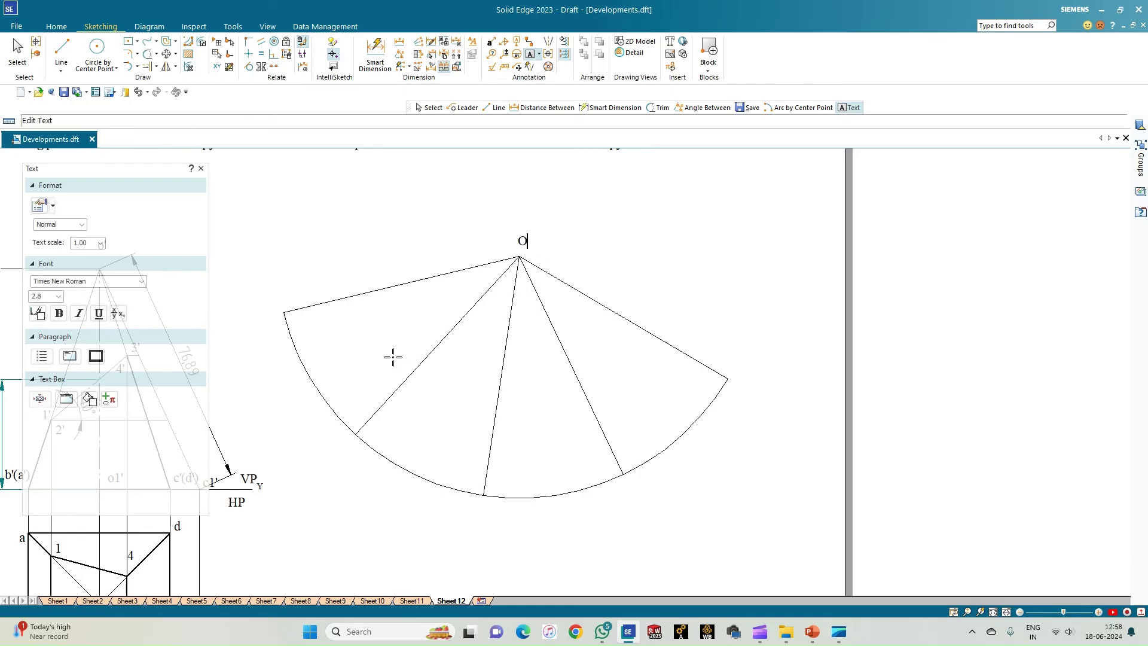
{"action": "left_click", "coordinate": [273, 307]}
{"action": "left_click", "coordinate": [348, 423]}
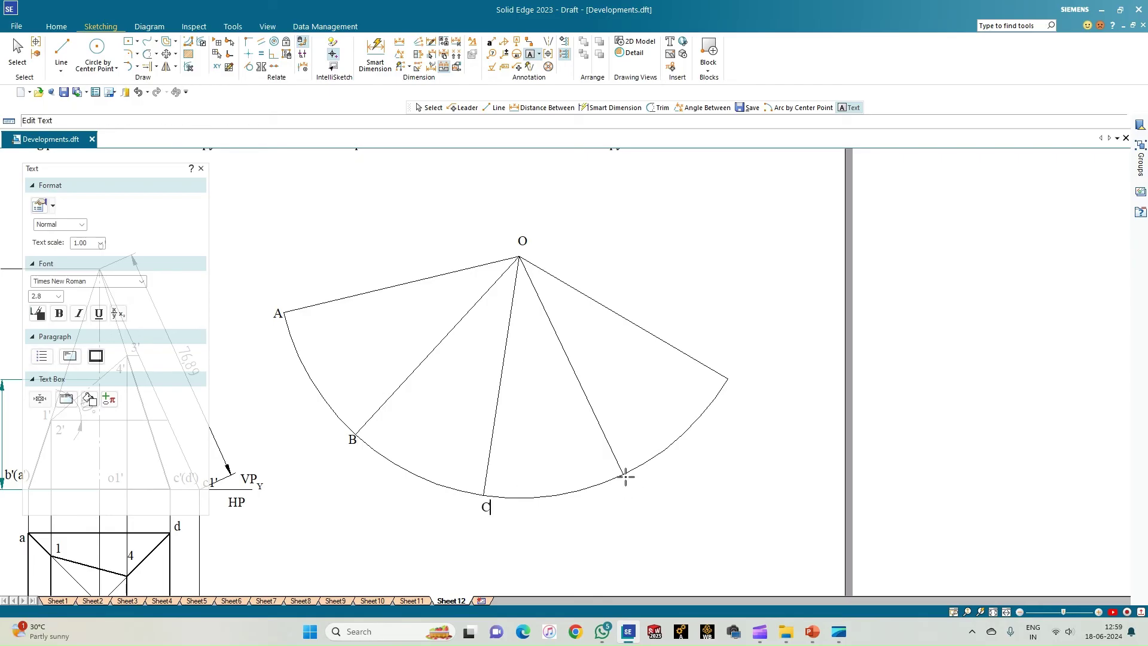
{"action": "left_click", "coordinate": [735, 375]}
{"action": "key", "text": "Escape"}
- Draw the base-edge chords A-B, B-C, C-D and D-A between the labelled points on the development arc
{"action": "left_click", "coordinate": [61, 50]}
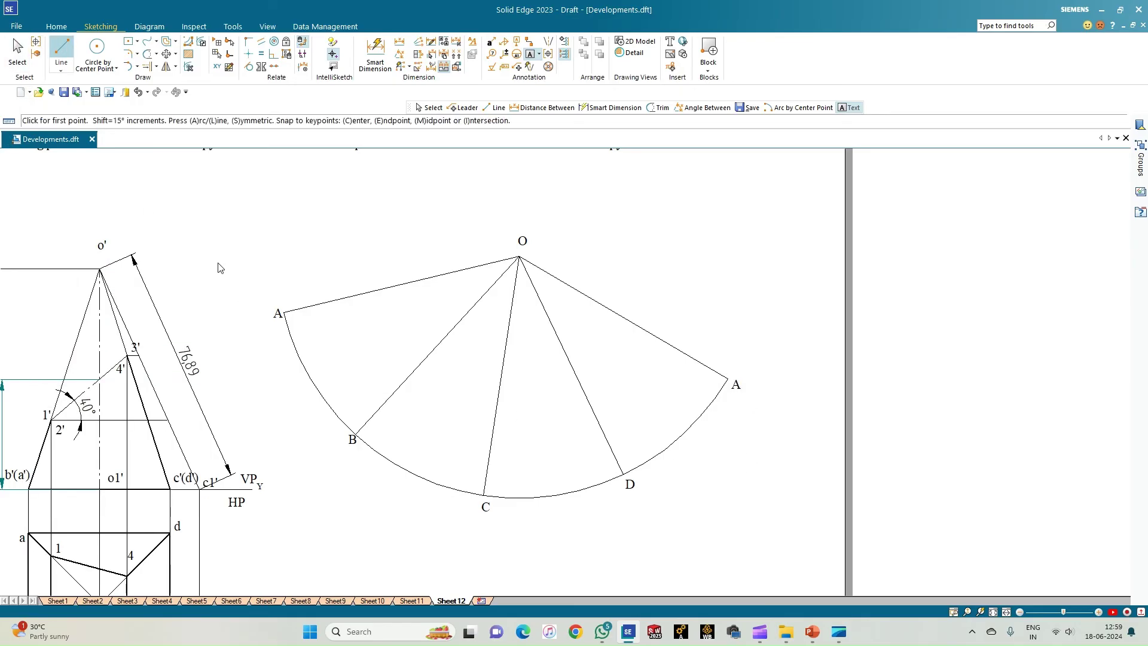
{"action": "scroll", "coordinate": [286, 322], "scroll_direction": "up", "scroll_amount": 2}
{"action": "left_click", "coordinate": [284, 310]}
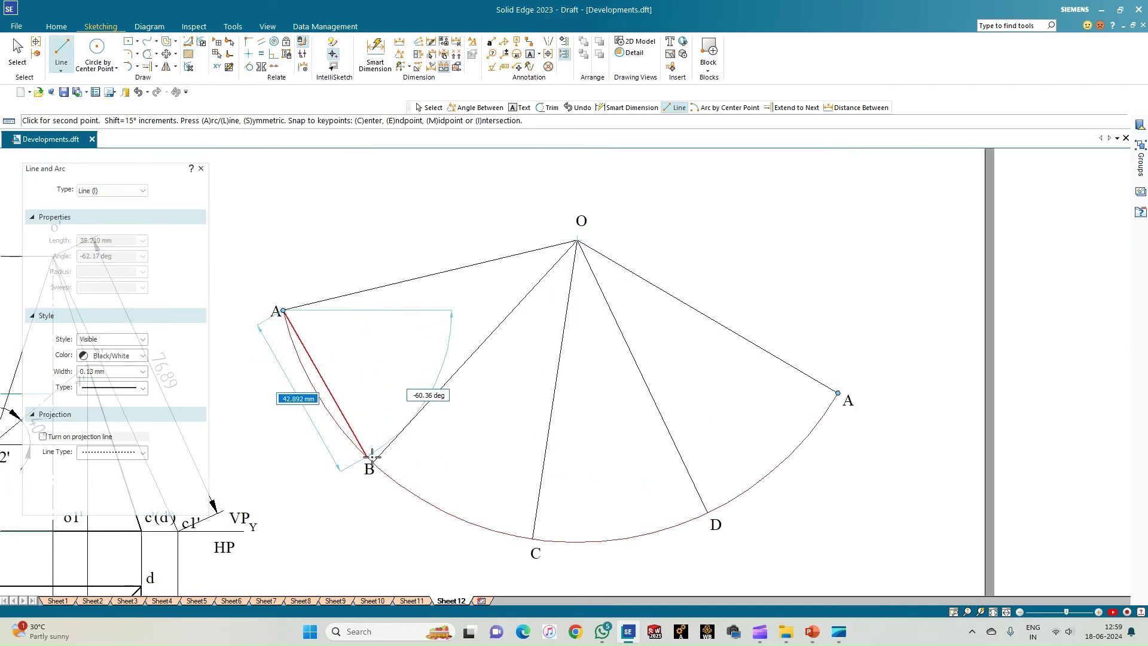
{"action": "left_click", "coordinate": [374, 462]}
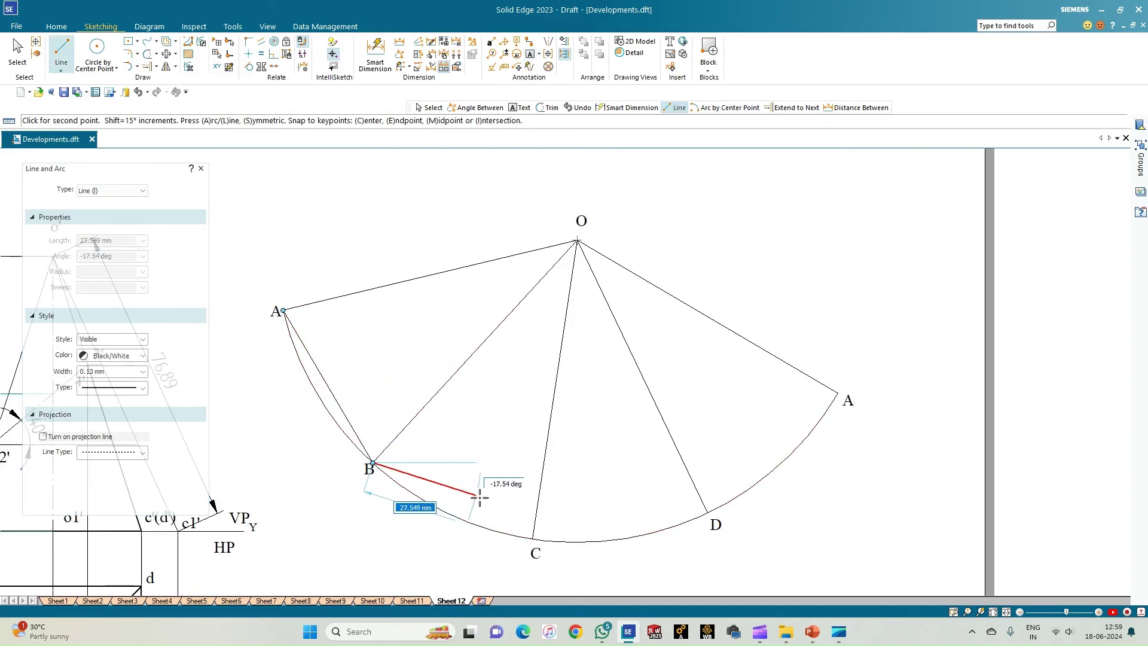
{"action": "left_click", "coordinate": [532, 538]}
{"action": "left_click", "coordinate": [707, 513]}
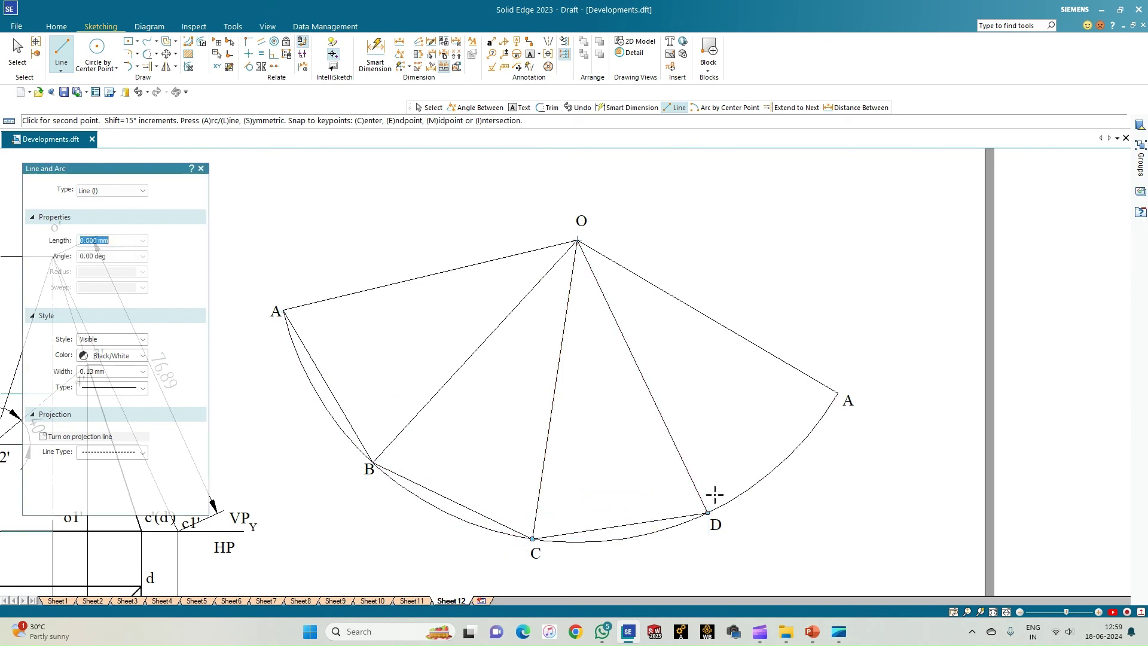
{"action": "left_click", "coordinate": [837, 394]}
{"action": "right_click", "coordinate": [841, 350]}
- Label the two projected cut points on the true-length line o'-c1' as 1',2' at the lower one and 3',4' at the upper one
{"action": "scroll", "coordinate": [329, 456], "scroll_direction": "down", "scroll_amount": 1}
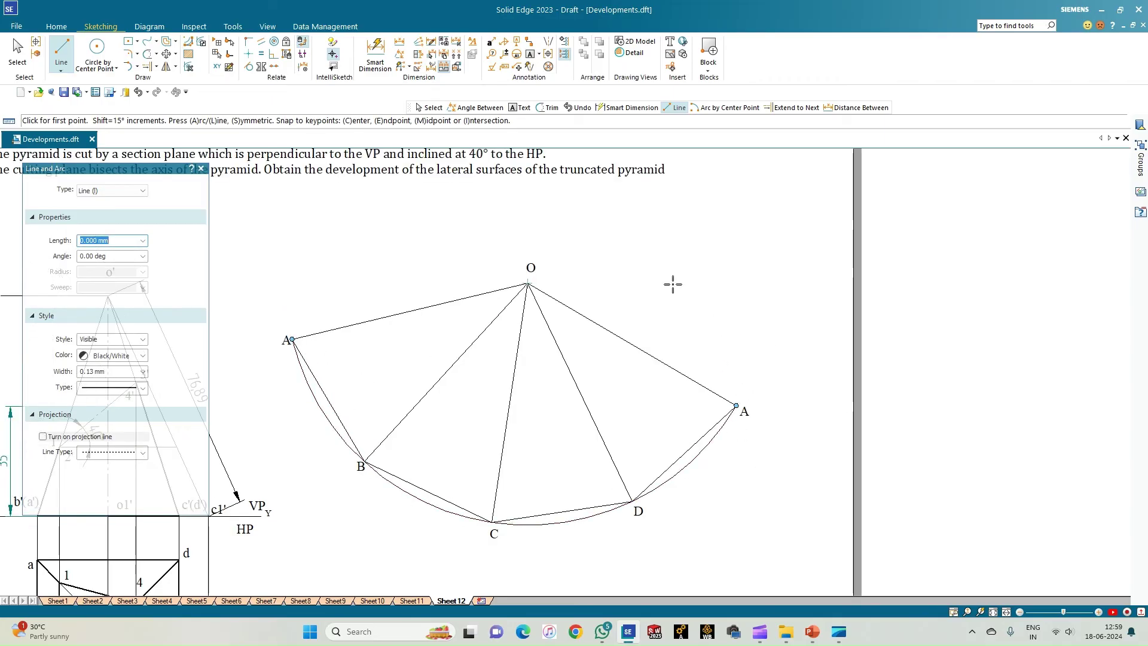
{"action": "left_click", "coordinate": [992, 612]}
{"action": "scroll", "coordinate": [263, 436], "scroll_direction": "up", "scroll_amount": 3}
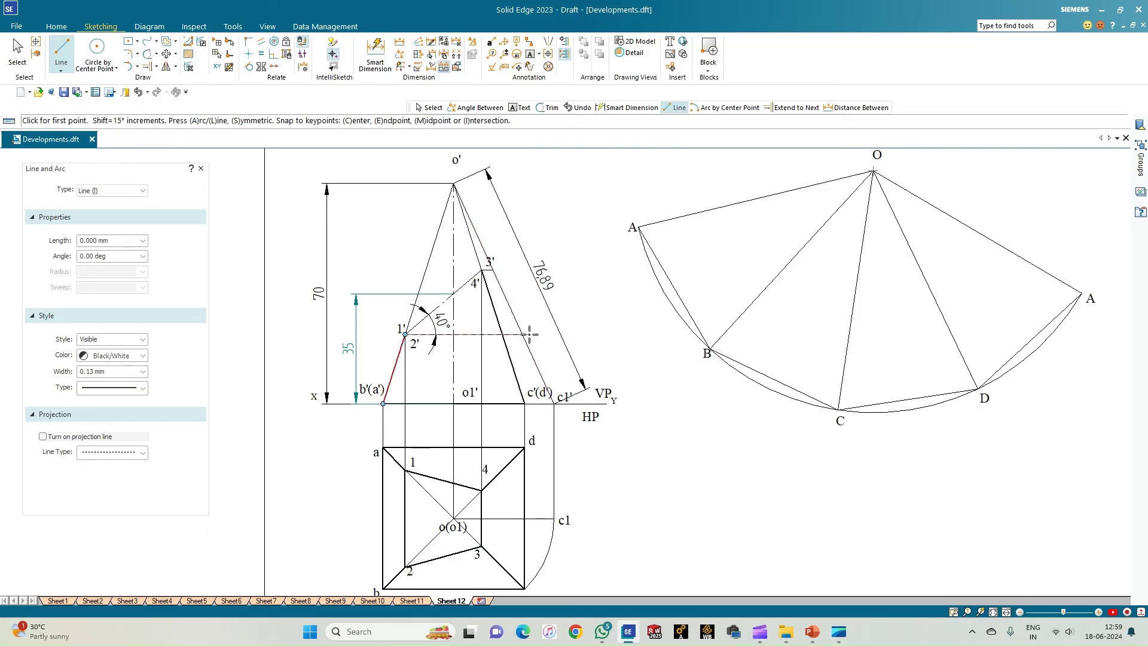
{"action": "left_click", "coordinate": [530, 54]}
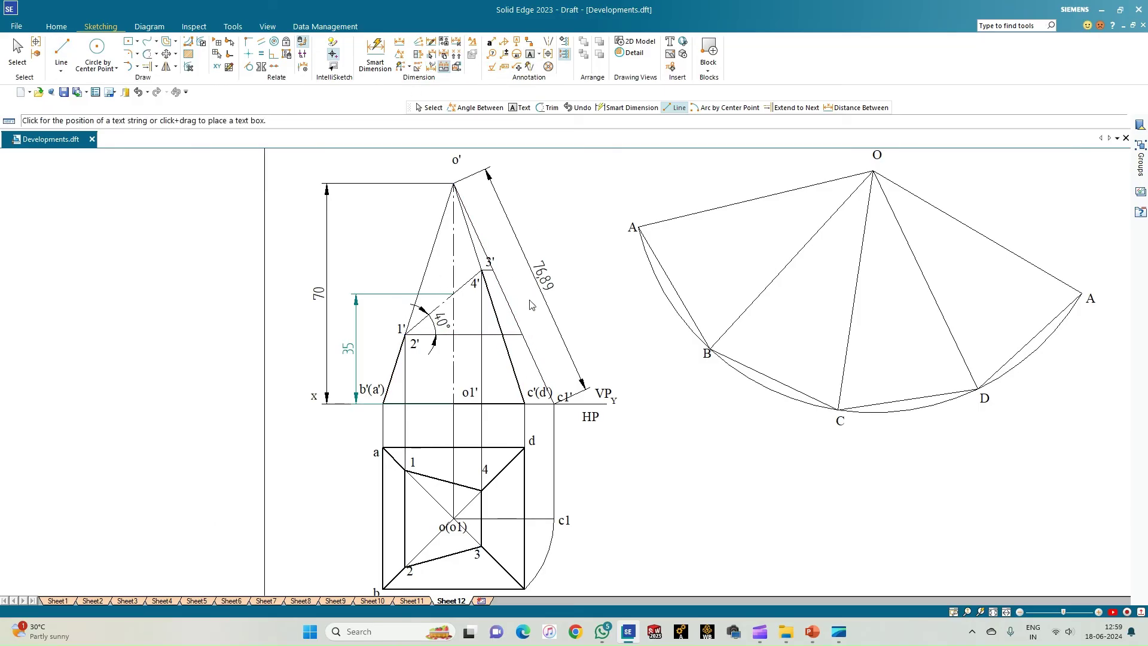
{"action": "left_click", "coordinate": [524, 322]}
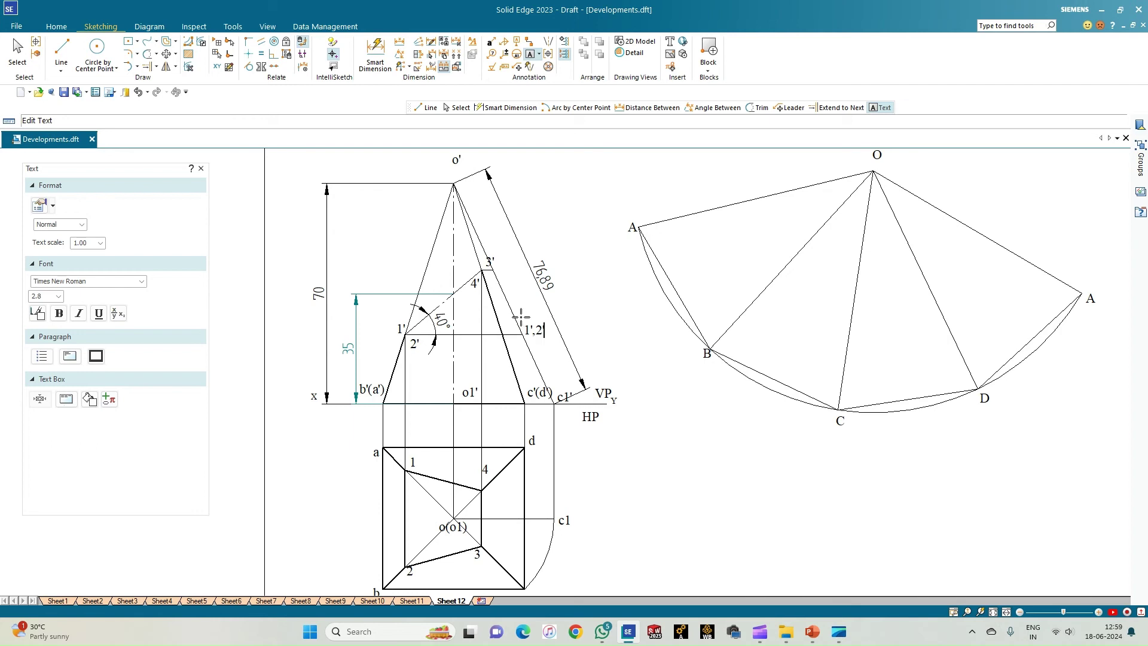
{"action": "type", "text": "1',2'"}
{"action": "left_click", "coordinate": [496, 263]}
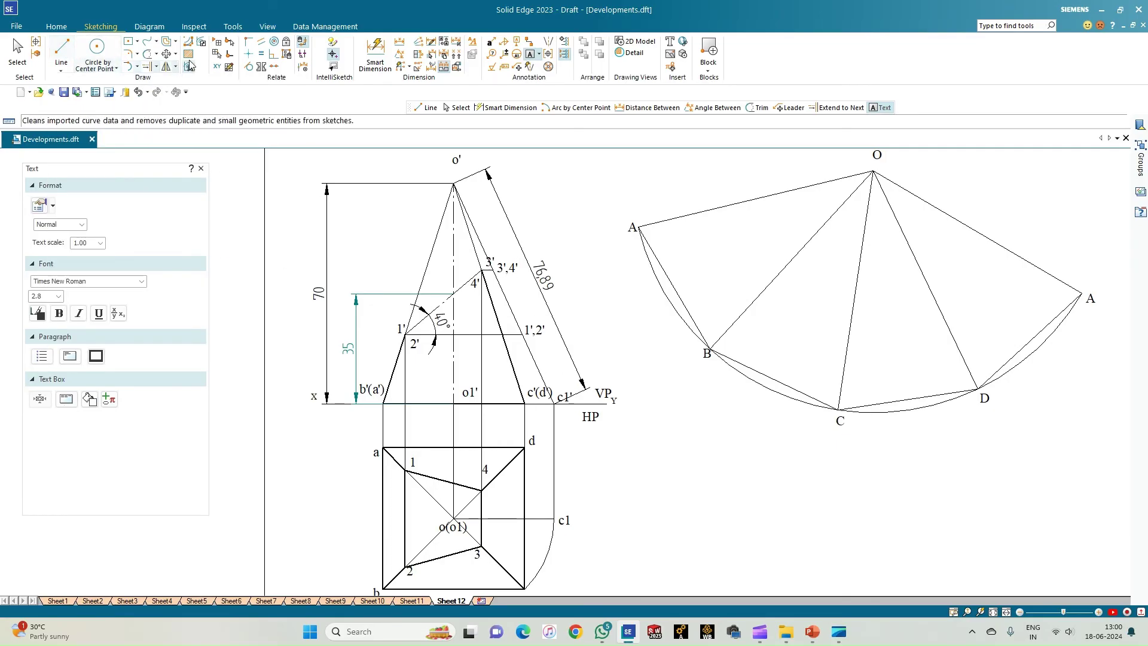
- Dimension the distance from o' to point 1',2' along the true-length line, placing it outside the overall true-length dimension
{"action": "left_click", "coordinate": [400, 41]}
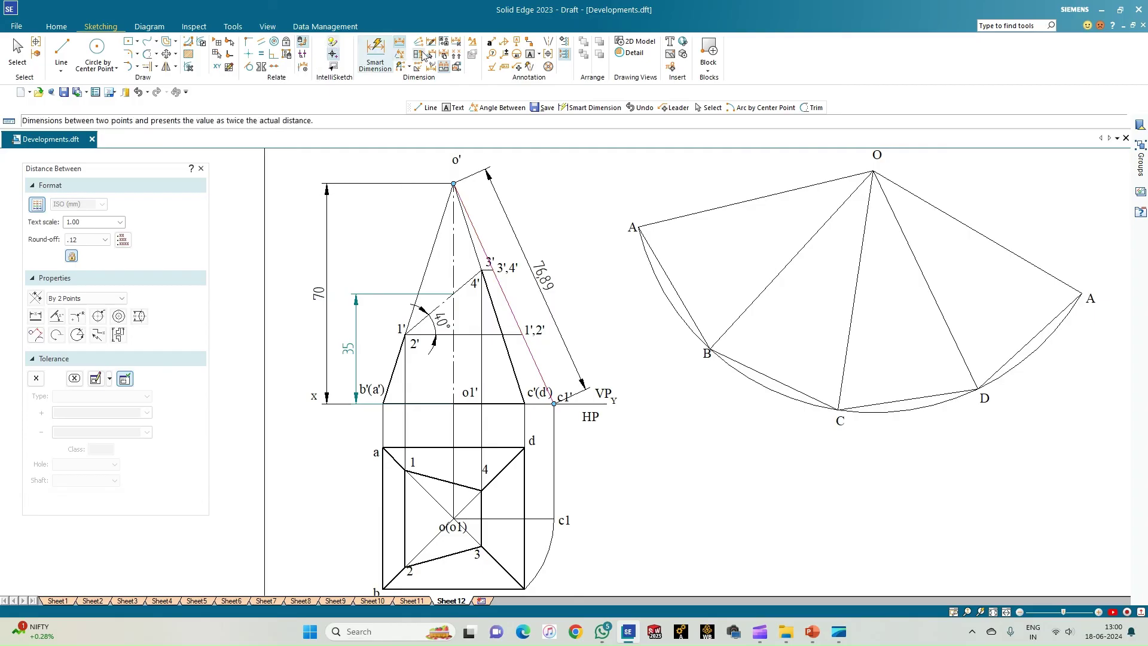
{"action": "left_click", "coordinate": [399, 40]}
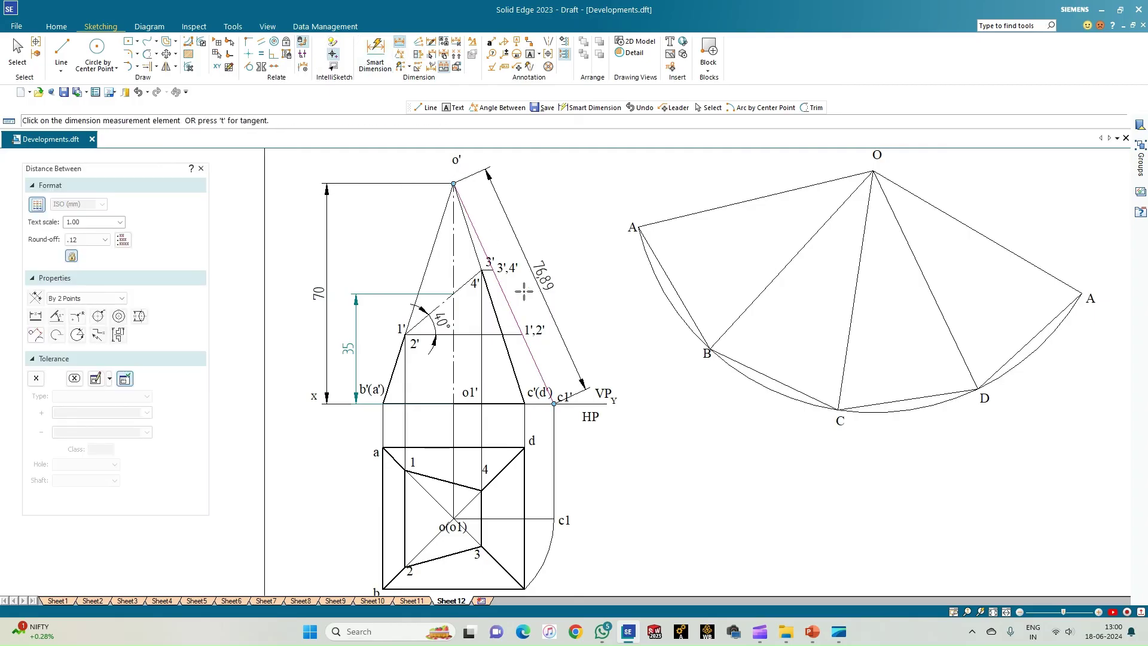
{"action": "left_click", "coordinate": [519, 334]}
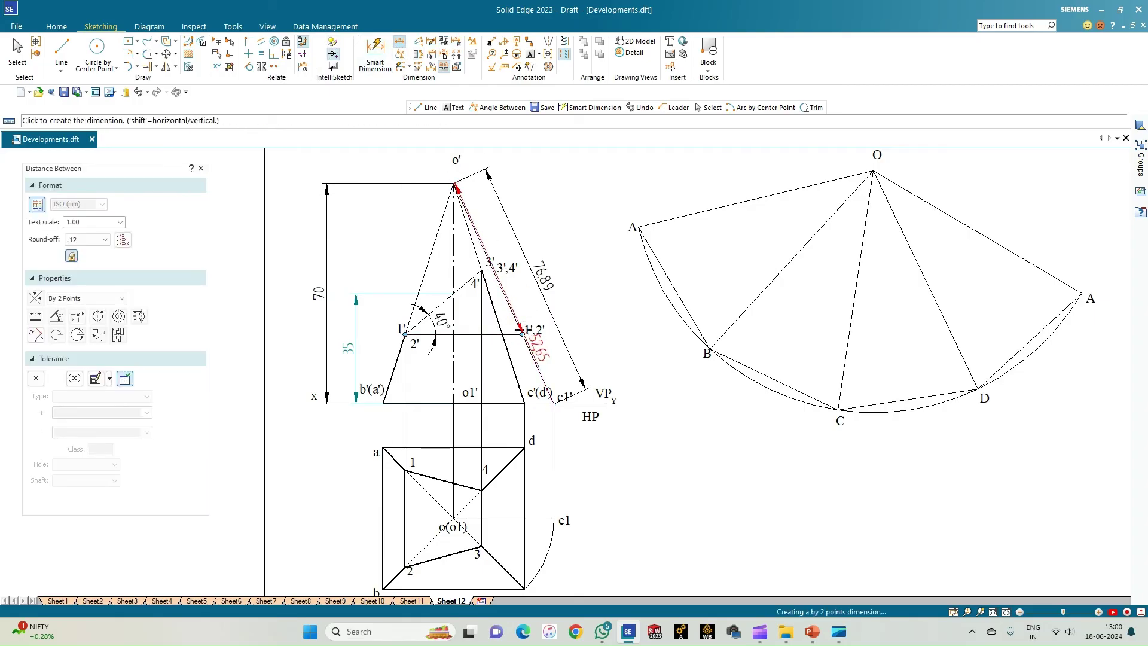
{"action": "left_click", "coordinate": [587, 258]}
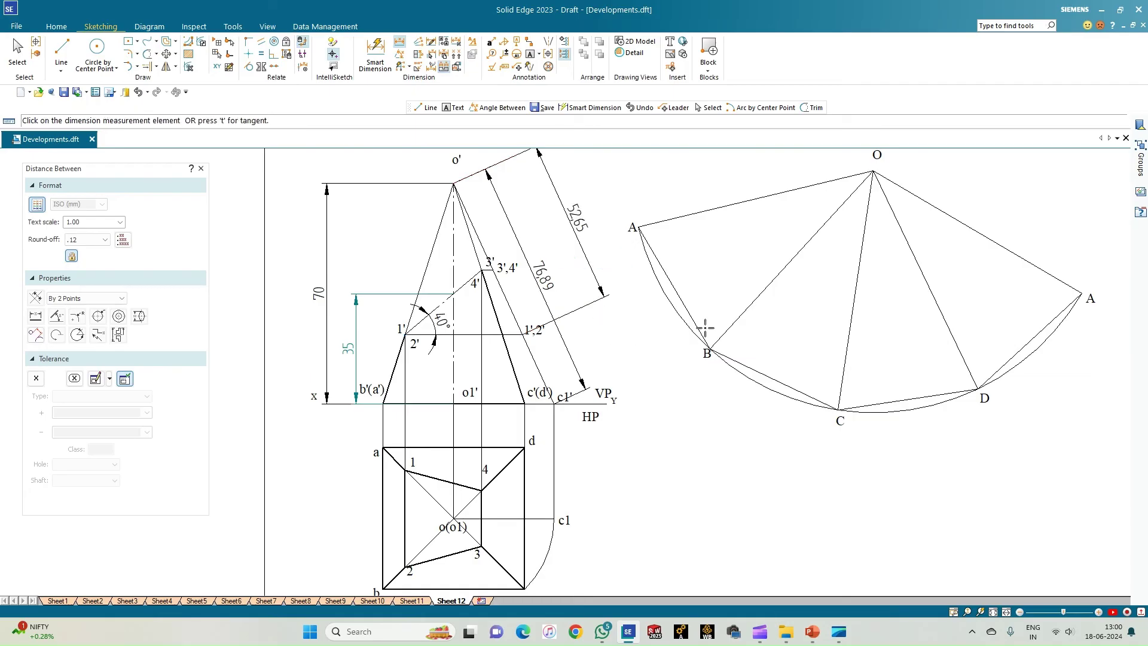
{"action": "left_click", "coordinate": [872, 173]}
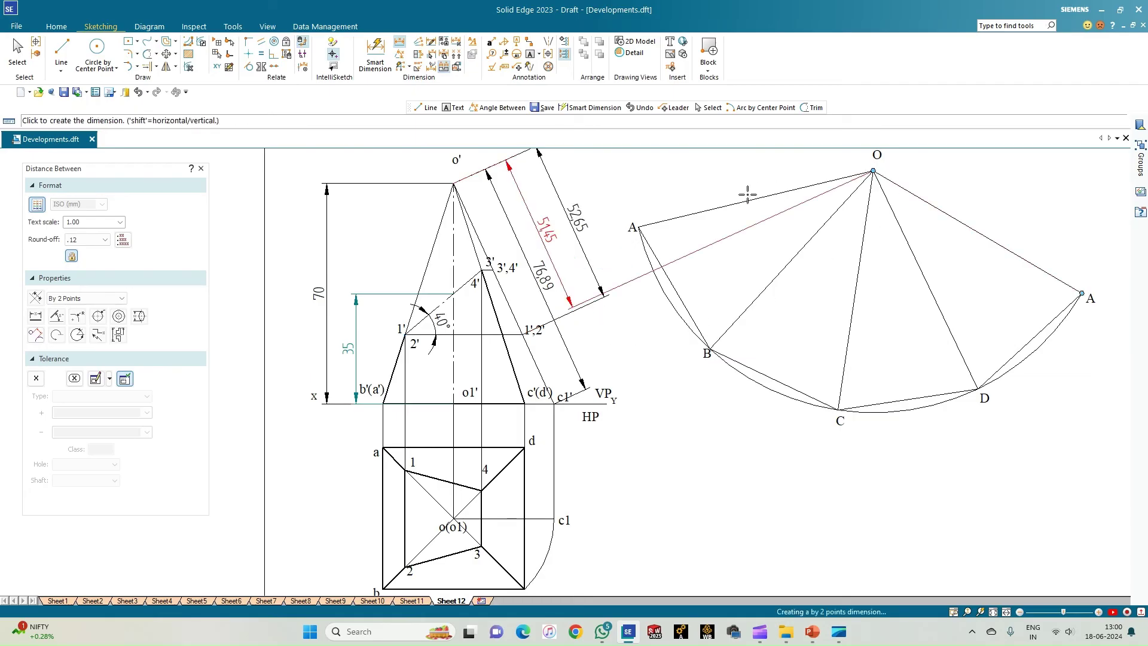
{"action": "key", "text": "Escape"}
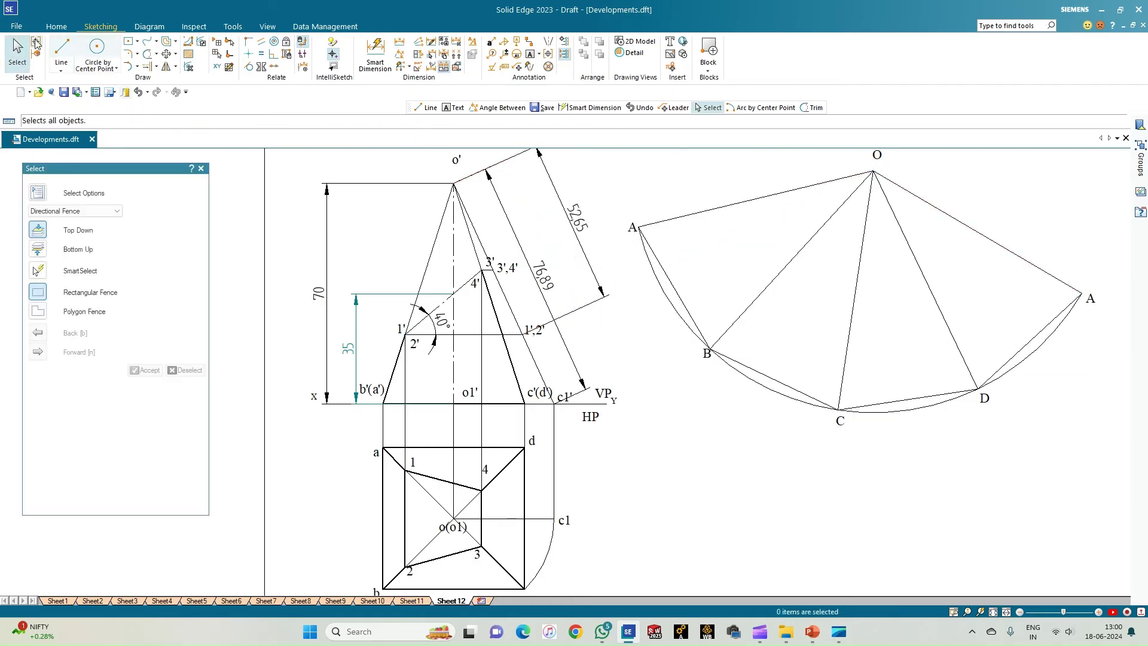
- Draw a 52.65 mm line from apex O along the development's first radial edge O-A, next to B
{"action": "left_click", "coordinate": [61, 51]}
{"action": "left_click", "coordinate": [873, 171]}
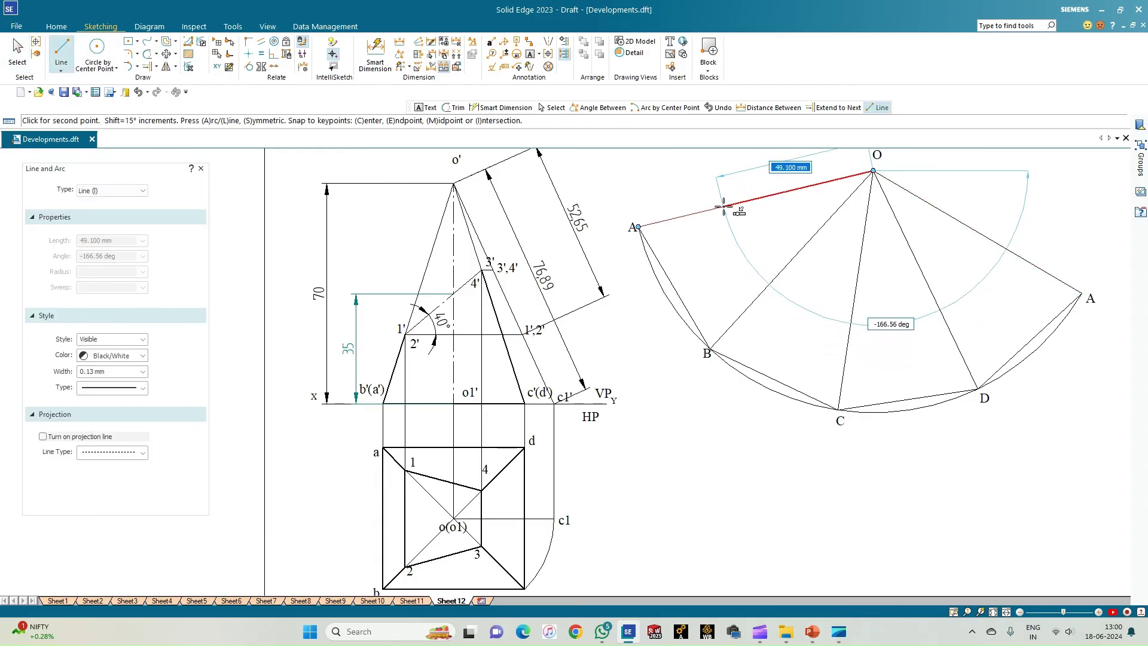
{"action": "type", "text": "52.65"}
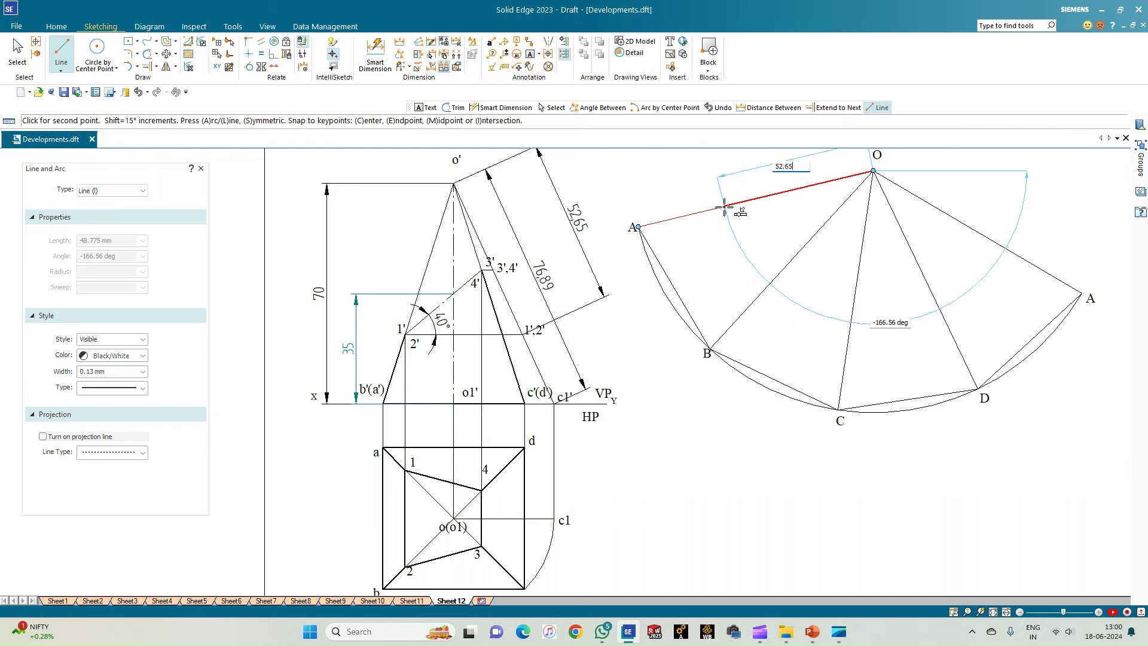
{"action": "key", "text": "Tab"}
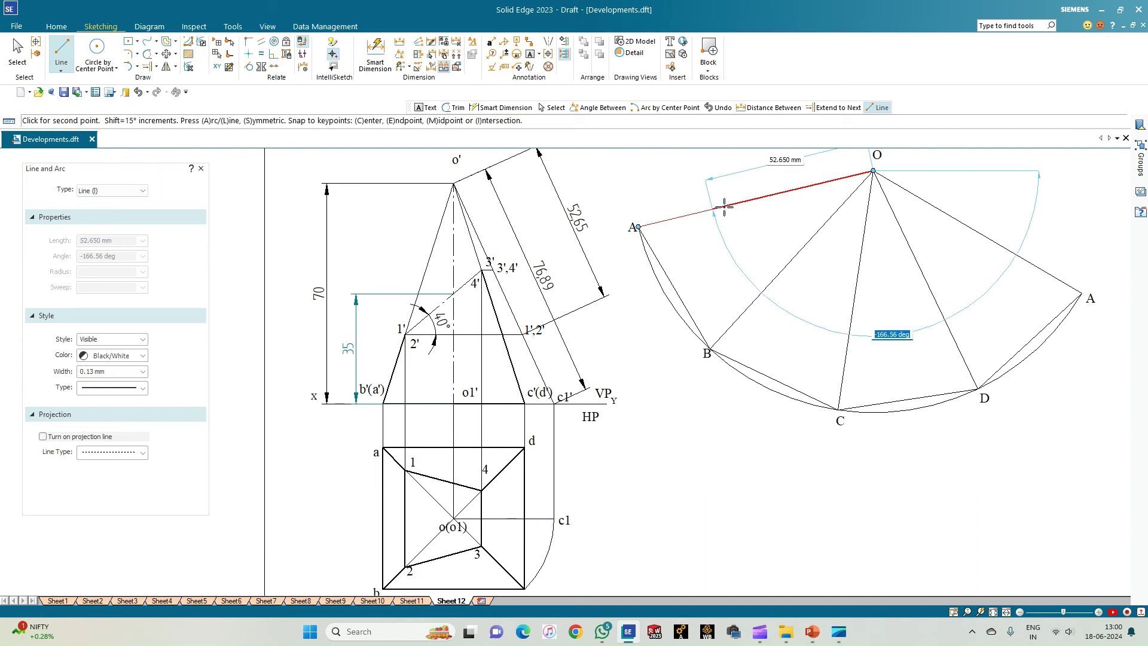
{"action": "left_click", "coordinate": [724, 207]}
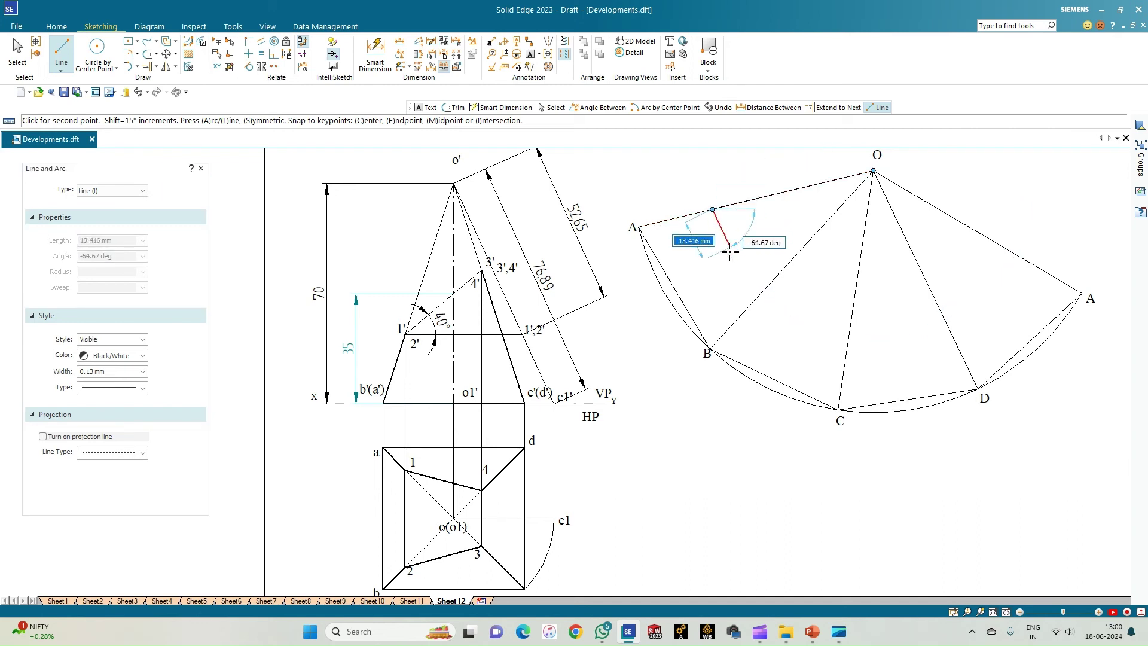
{"action": "key", "text": "Escape"}
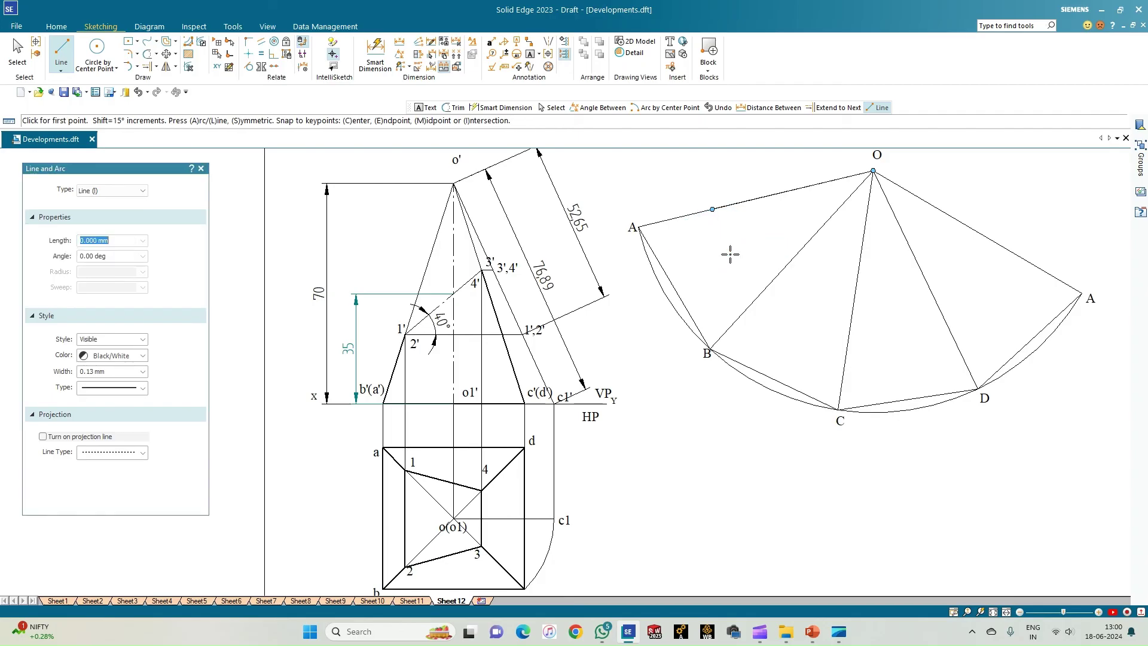
- Draw a 52.65 mm line from apex O along the development's radial edge O-B
{"action": "left_click", "coordinate": [874, 171]}
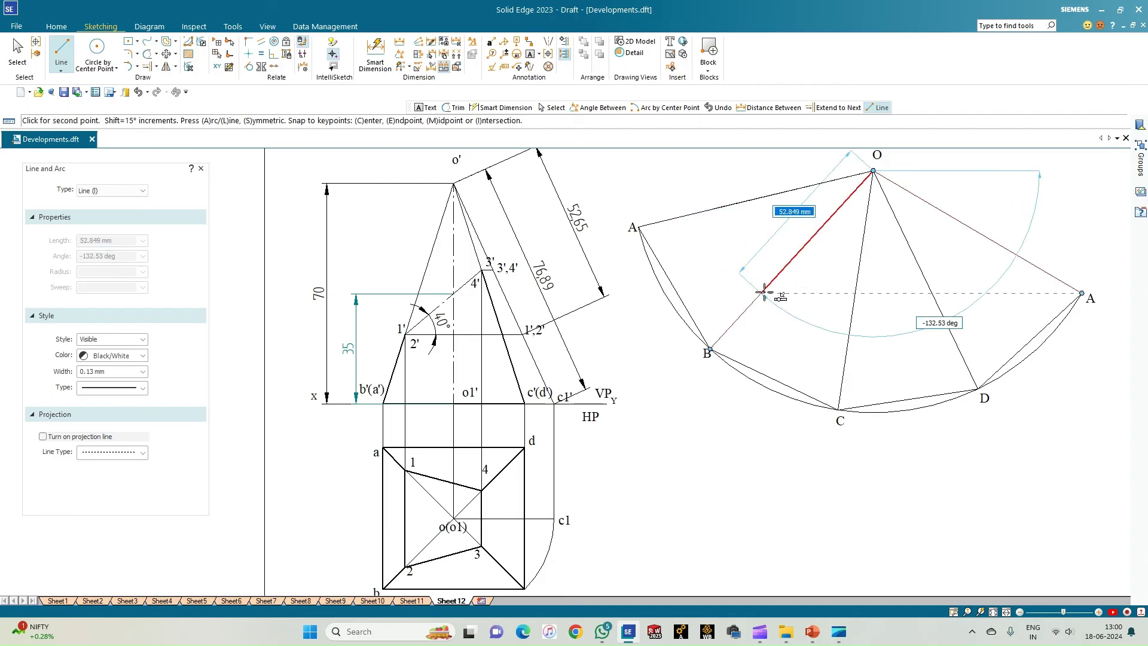
{"action": "type", "text": "52.65"}
{"action": "key", "text": "Tab"}
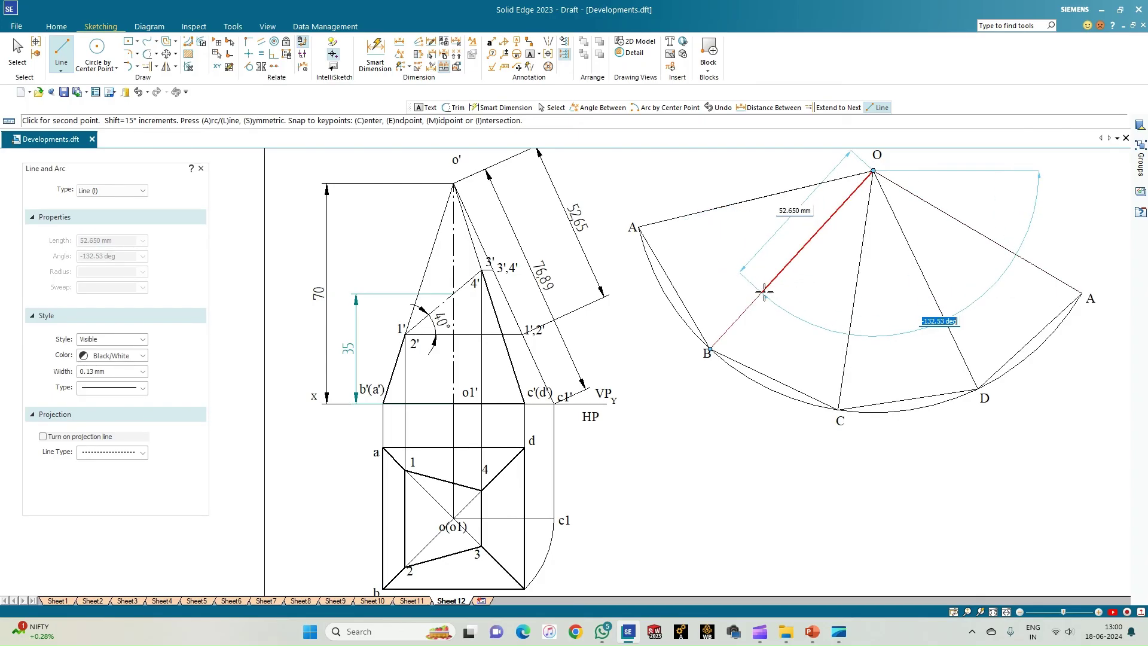
{"action": "key", "text": "Return"}
{"action": "key", "text": "Escape"}
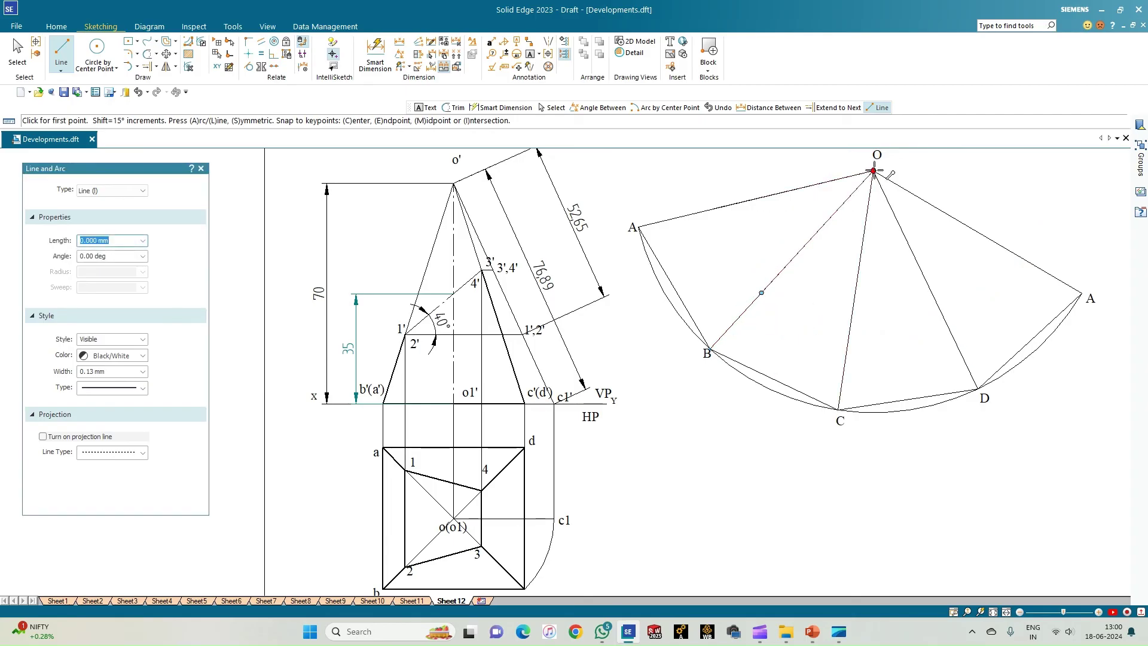
- Draw a 52.65 mm line from apex O along the last radial edge O-A, next to D
{"action": "left_click", "coordinate": [874, 172]}
{"action": "type", "text": "5"}
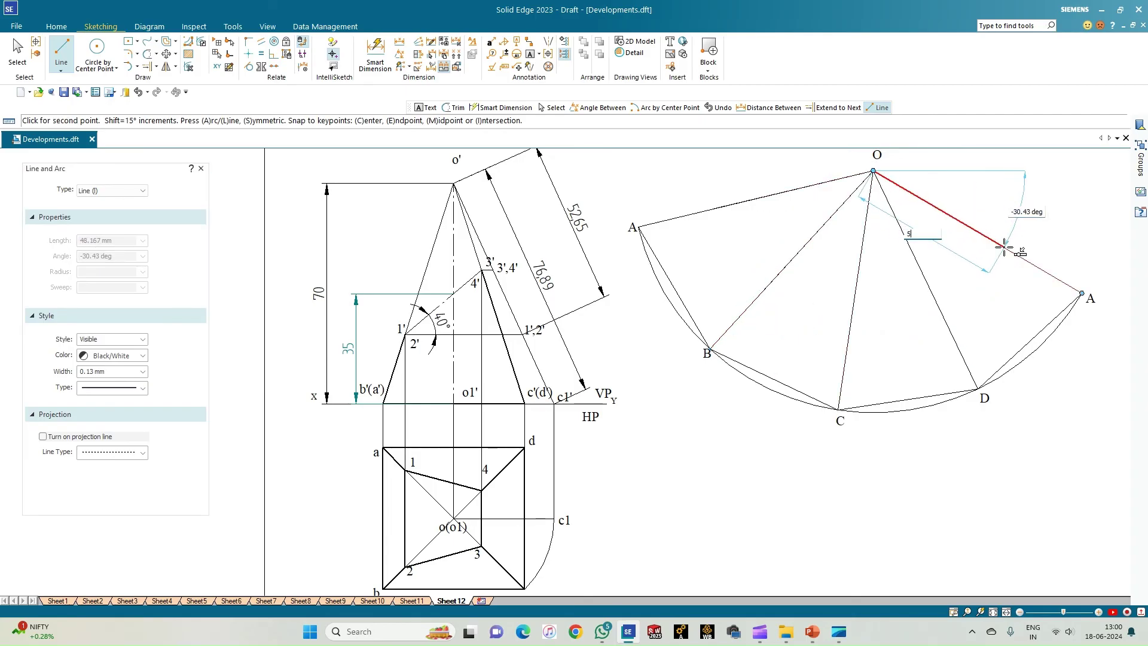
{"action": "type", "text": "2.65"}
{"action": "key", "text": "Return"}
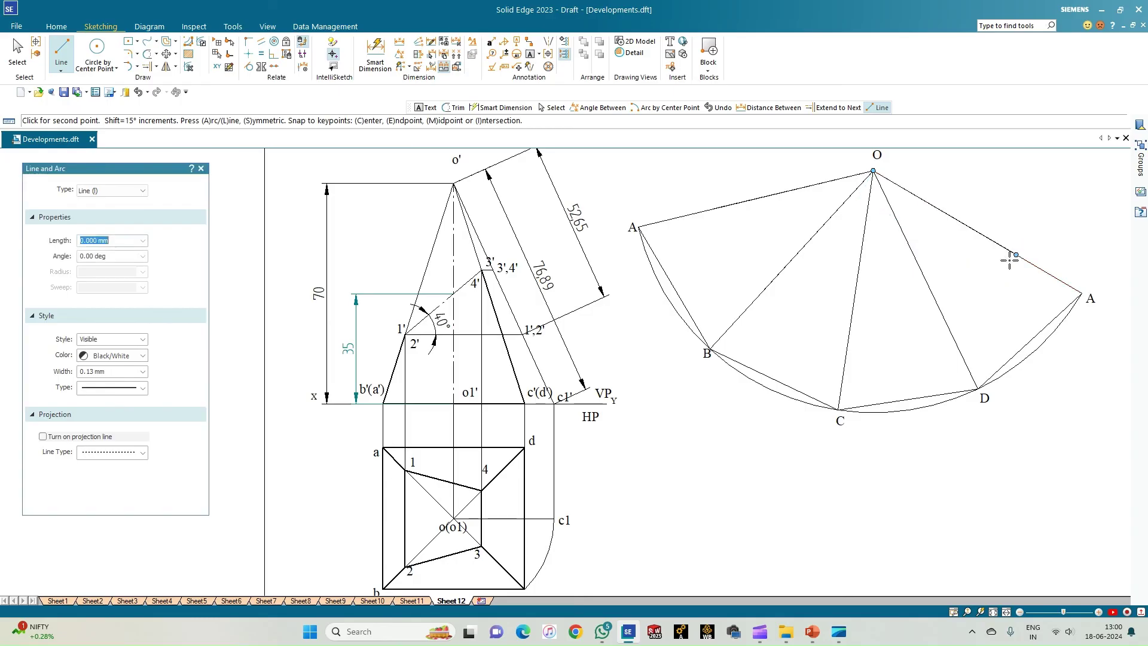
{"action": "key", "text": "Escape"}
- Dimension the distance from o' to point 3',4' along the true-length line o'-c1'
{"action": "left_click", "coordinate": [399, 41]}
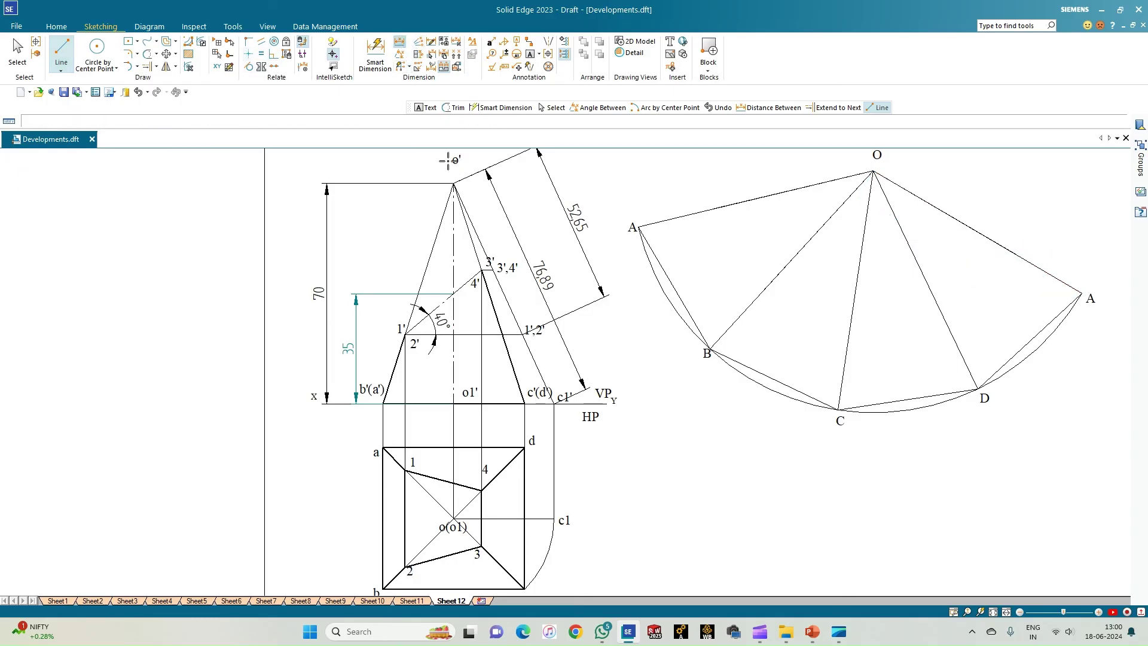
{"action": "left_click", "coordinate": [454, 184]}
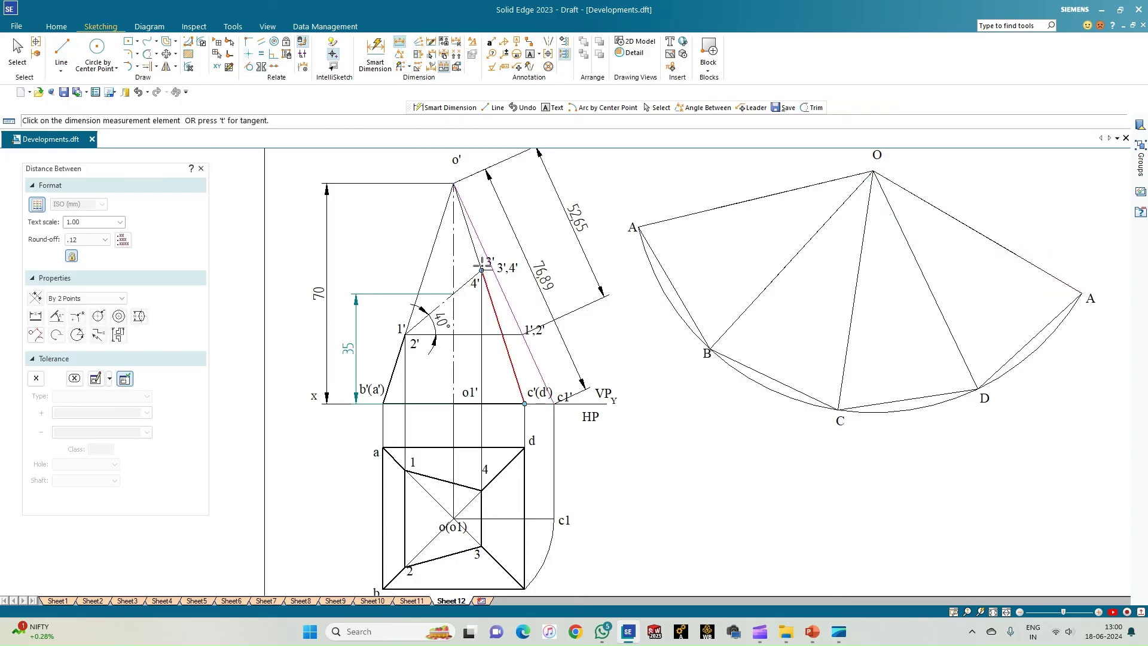
{"action": "left_click", "coordinate": [483, 271]}
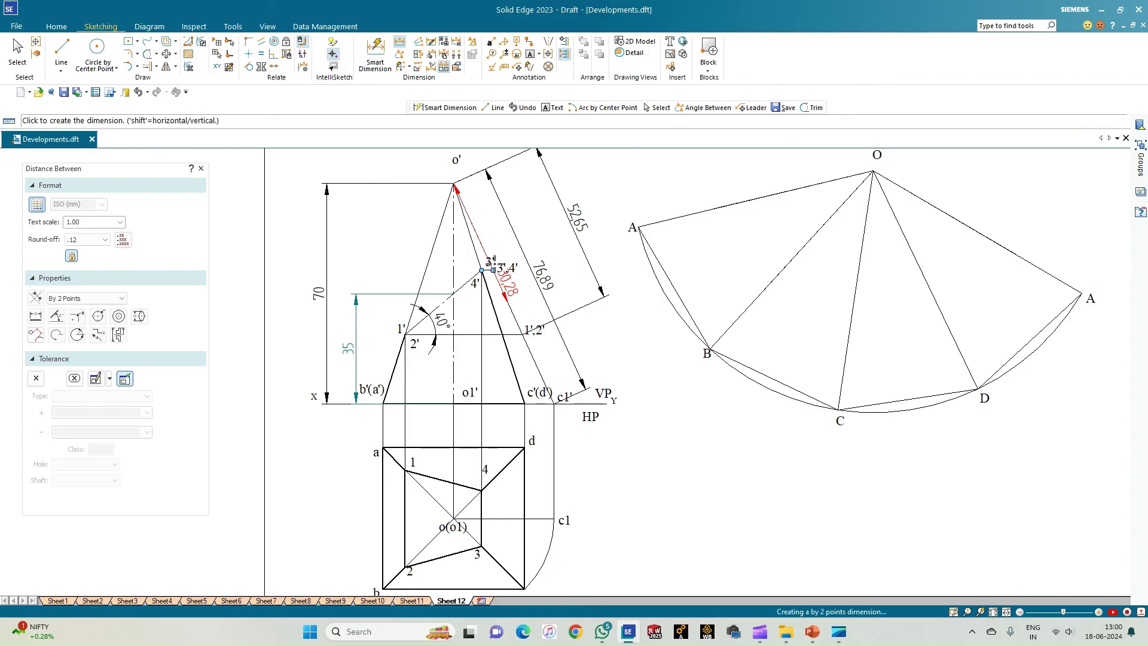
{"action": "left_click", "coordinate": [527, 228]}
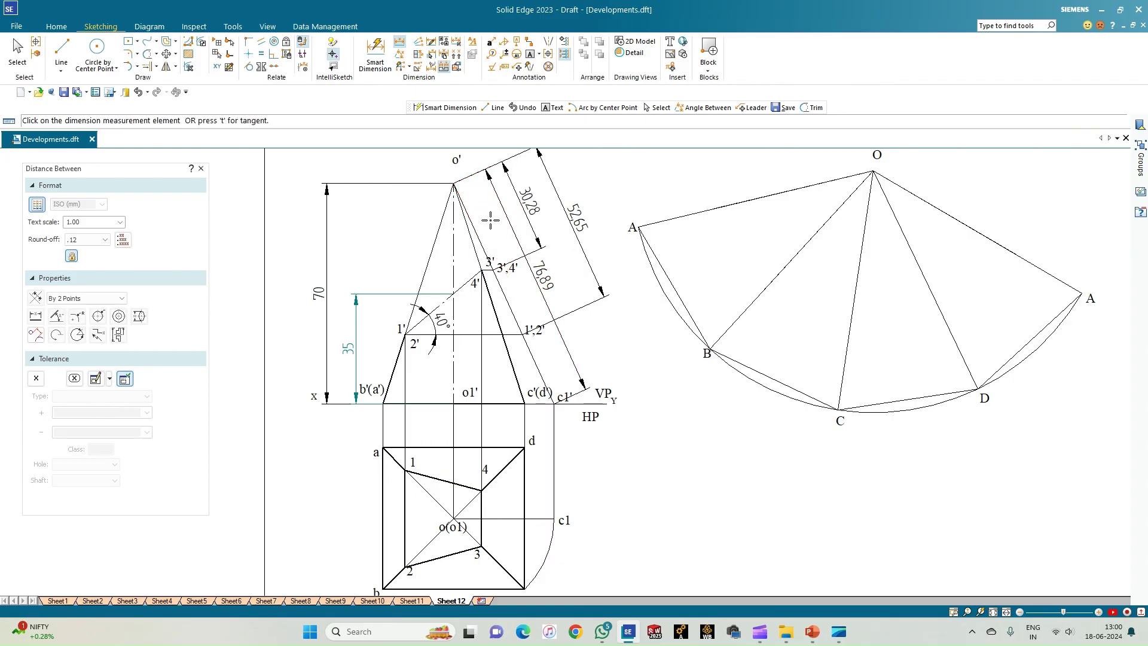
- Draw a 30.28 mm line from apex O along the development's radial edge O-C
{"action": "left_click", "coordinate": [62, 49]}
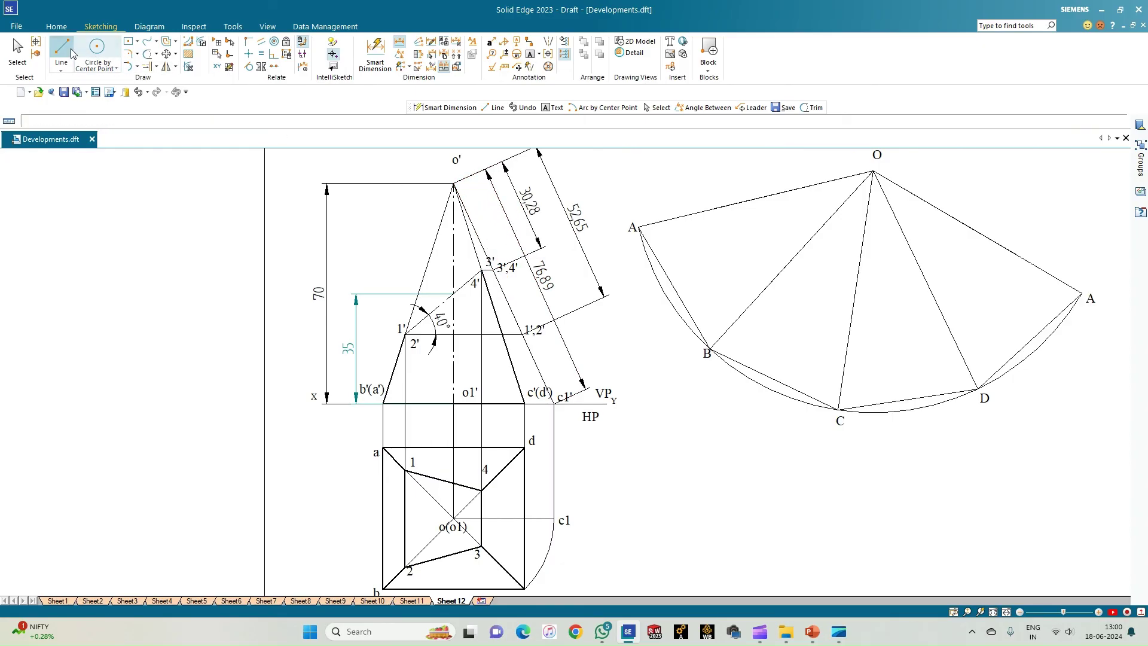
{"action": "left_click", "coordinate": [873, 171]}
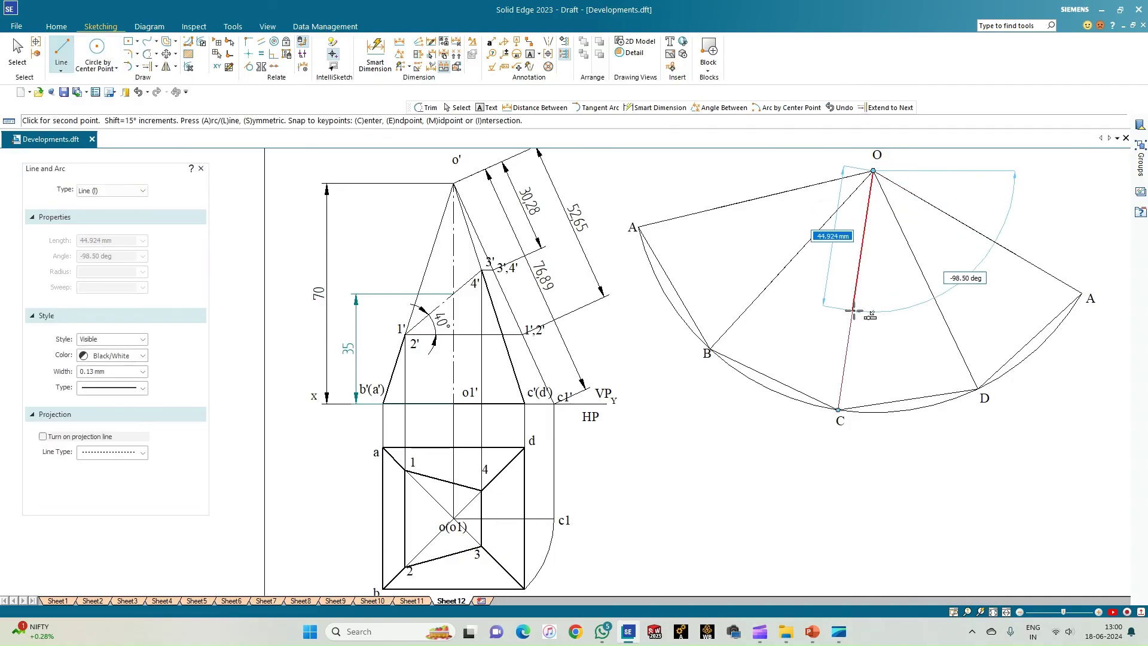
{"action": "type", "text": "30.280"}
{"action": "key", "text": "Tab"}
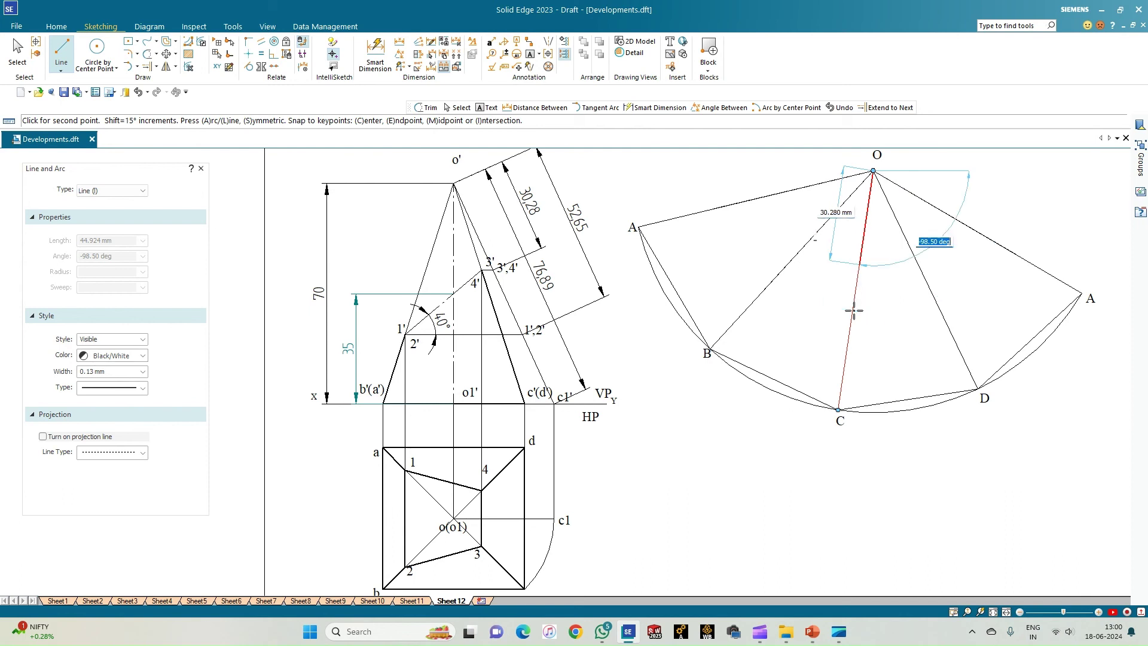
{"action": "left_click", "coordinate": [854, 310]}
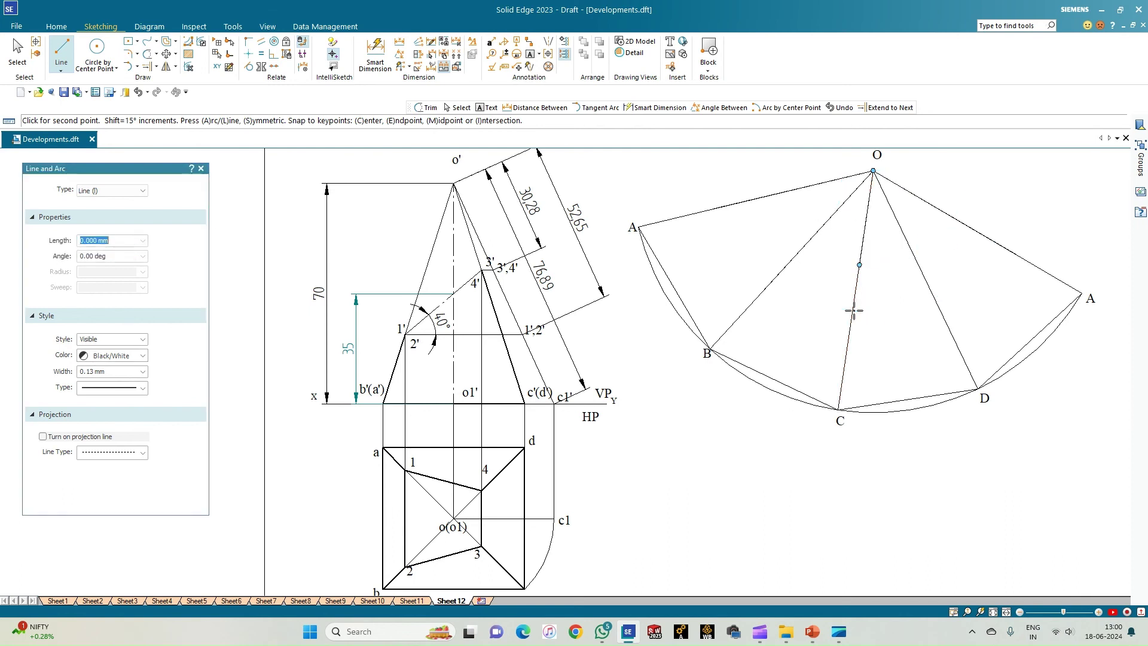
- Draw a 30.28 mm line from apex O along the development's radial edge O-D
{"action": "left_click", "coordinate": [874, 172]}
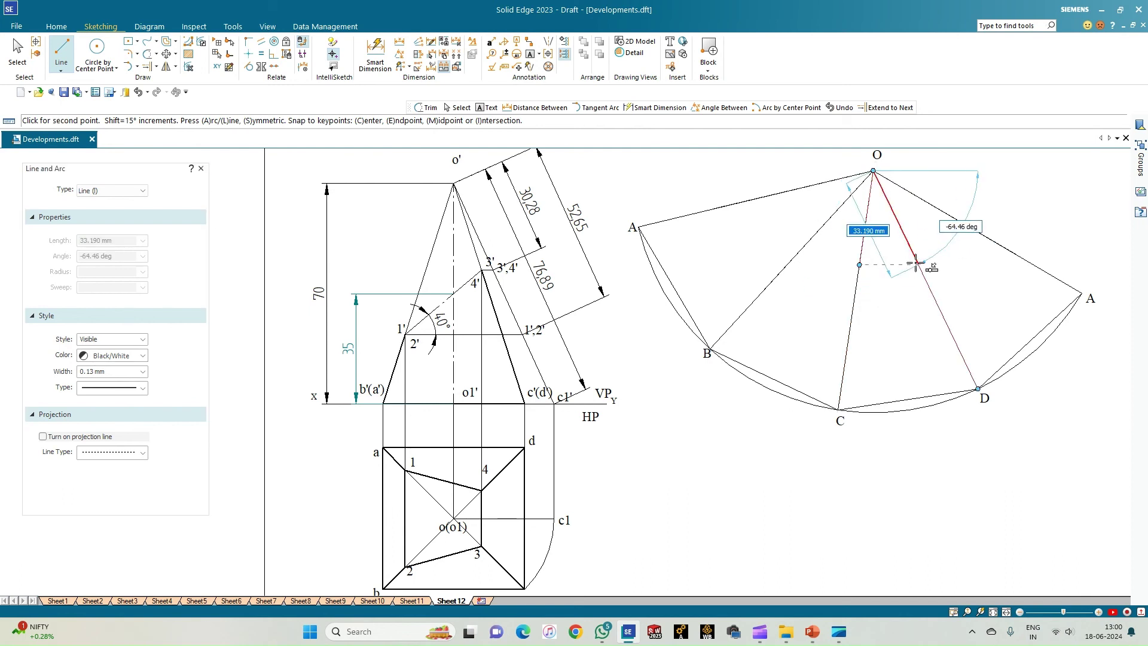
{"action": "type", "text": "30.28"}
{"action": "key", "text": "Tab"}
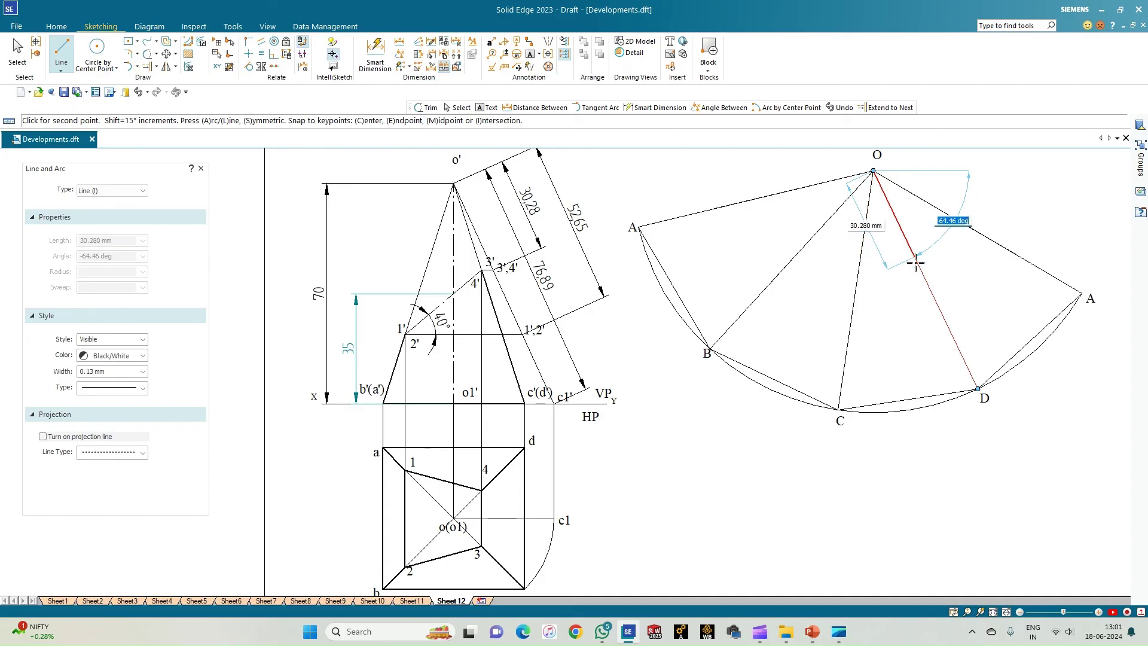
{"action": "key", "text": "Return"}
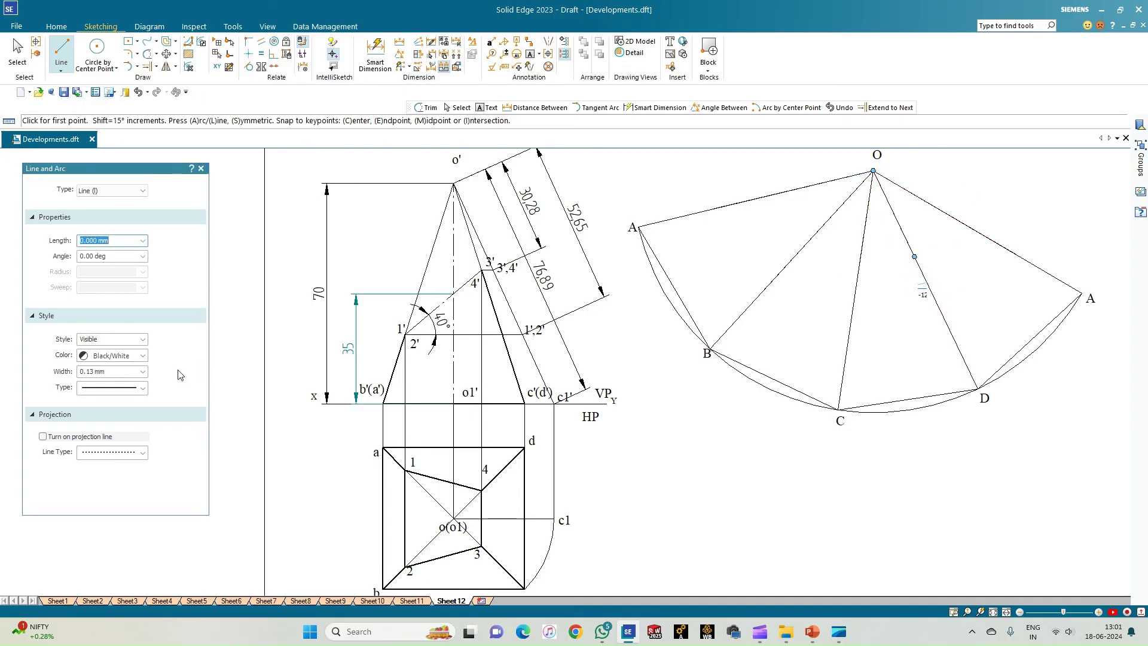
- Draw a 0.50 mm wide cut line joining the marked points on the development's radial edges O-A, O-B, O-C, O-D and O-A
{"action": "left_click", "coordinate": [143, 376]}
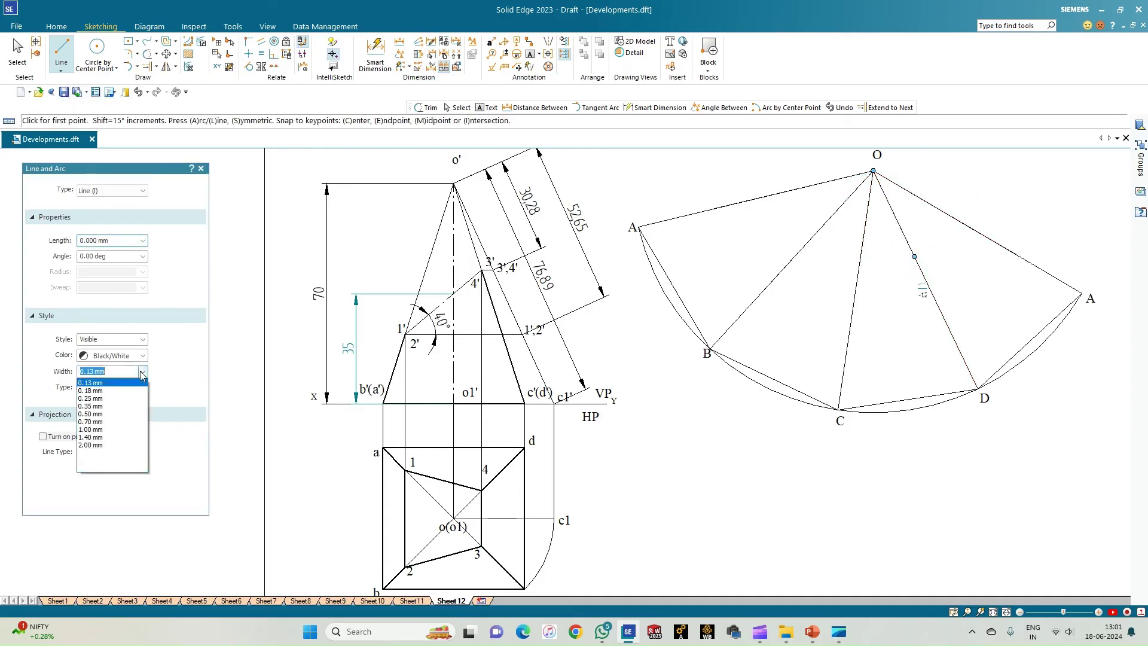
{"action": "left_click", "coordinate": [103, 417]}
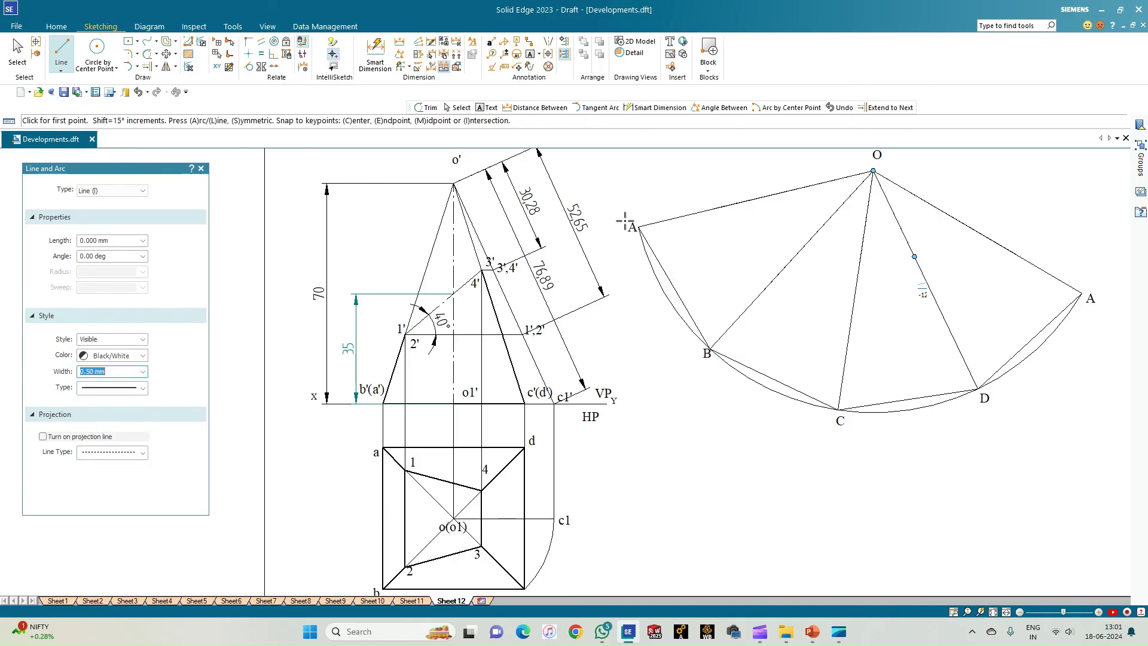
{"action": "left_click", "coordinate": [712, 208]}
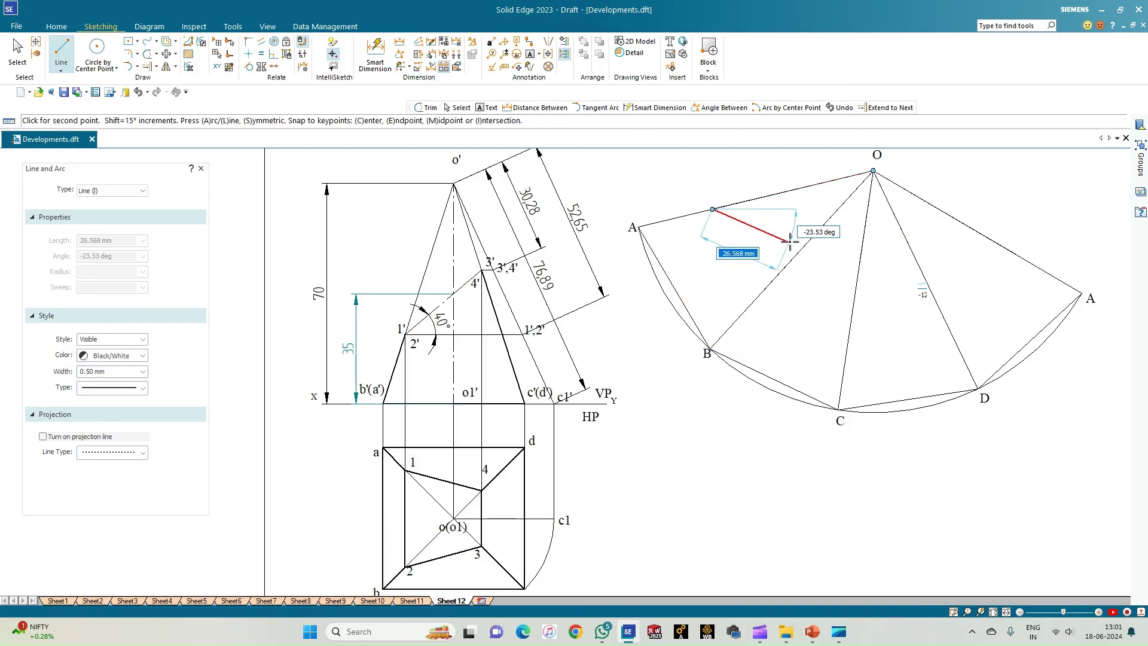
{"action": "left_click", "coordinate": [761, 293]}
{"action": "left_click", "coordinate": [859, 264]}
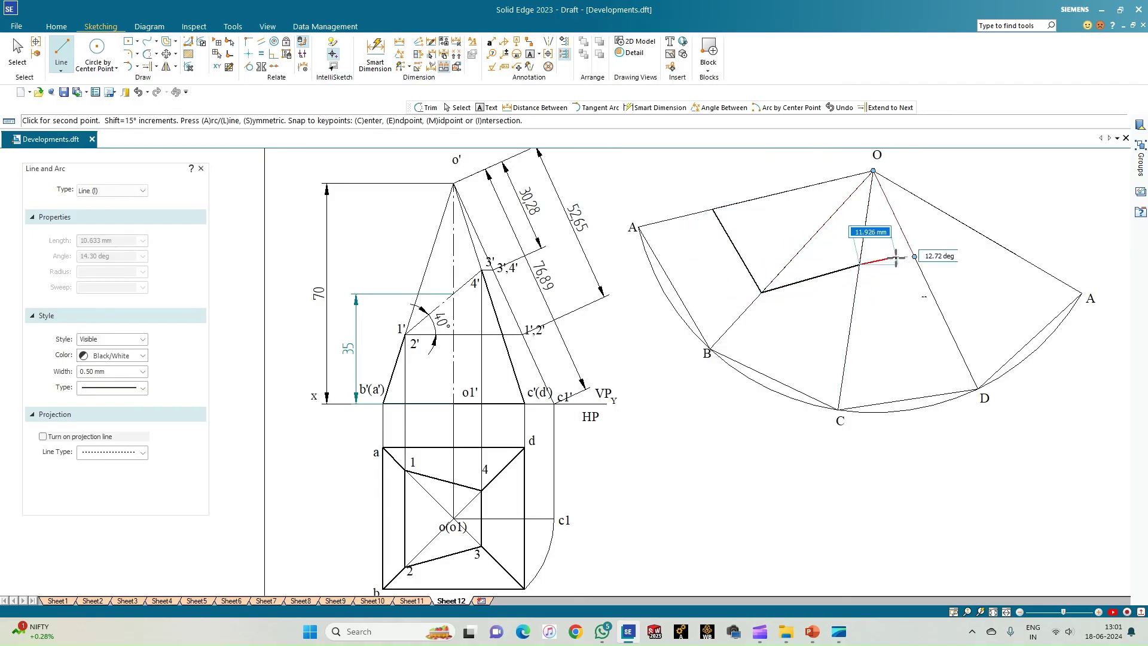
{"action": "left_click", "coordinate": [915, 257]}
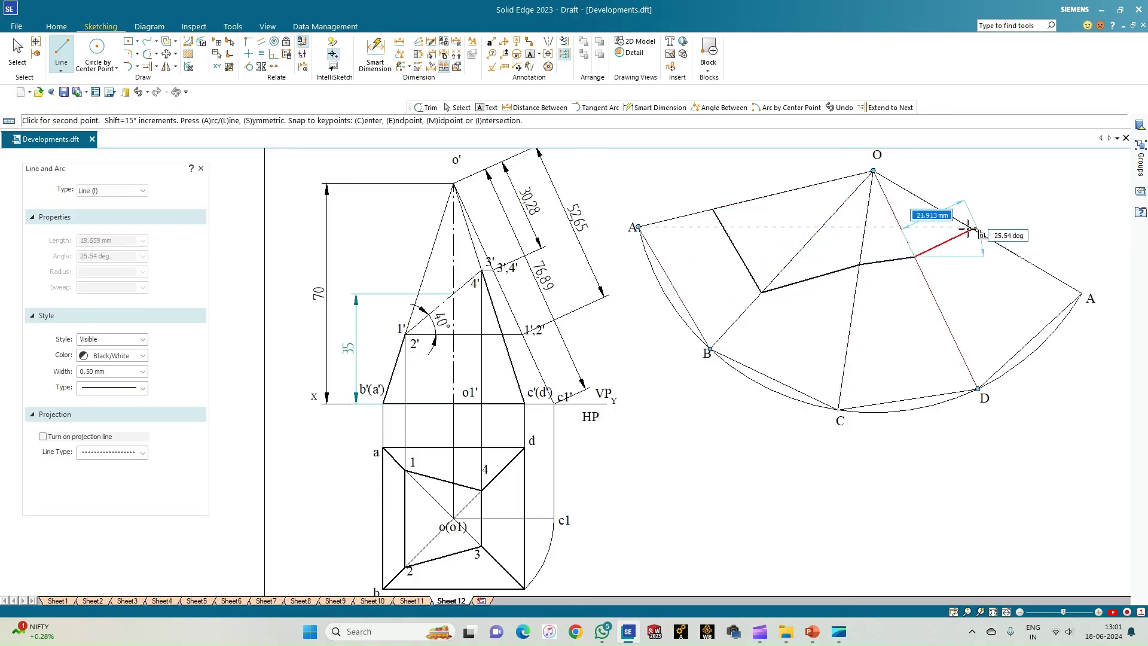
{"action": "left_click", "coordinate": [1015, 256]}
- Continue the 0.50 mm outline through A, D, C, B and A to the first cut point, and draw the truncated edge at B
{"action": "left_click", "coordinate": [1082, 292]}
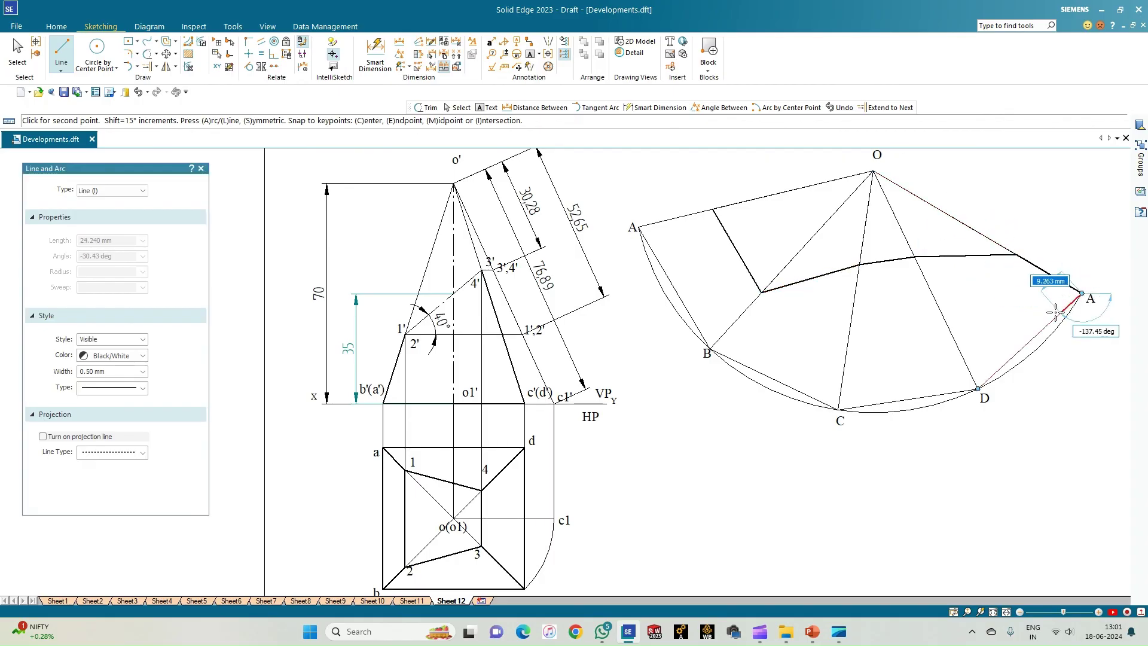
{"action": "left_click", "coordinate": [978, 388]}
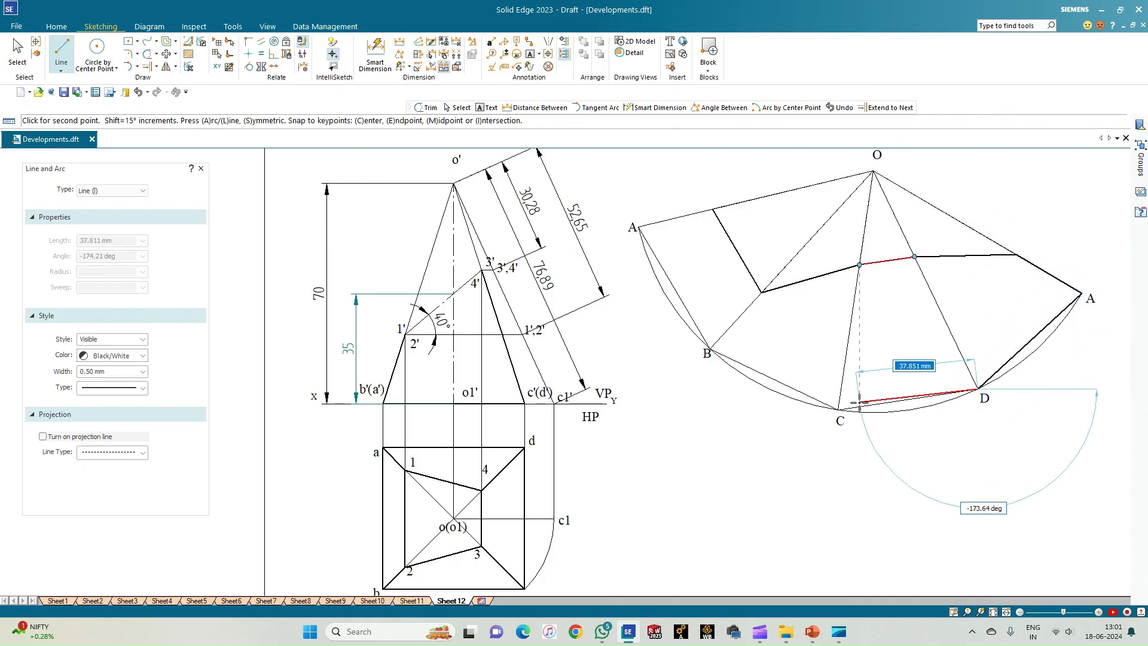
{"action": "left_click", "coordinate": [839, 409]}
{"action": "left_click", "coordinate": [710, 349]}
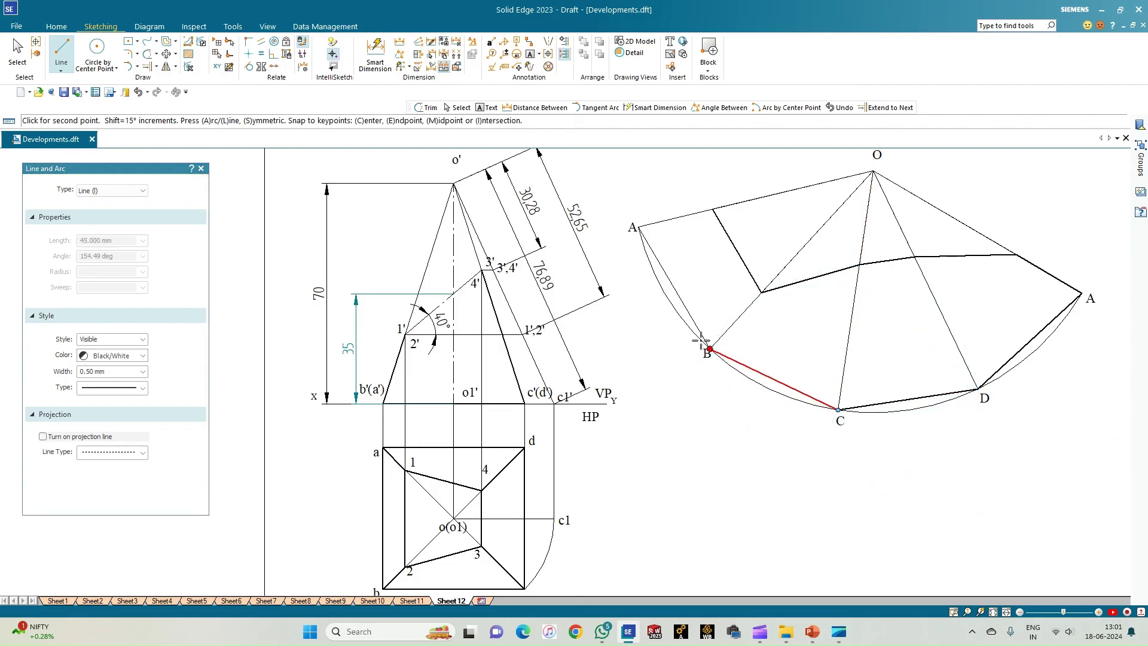
{"action": "left_click", "coordinate": [639, 227]}
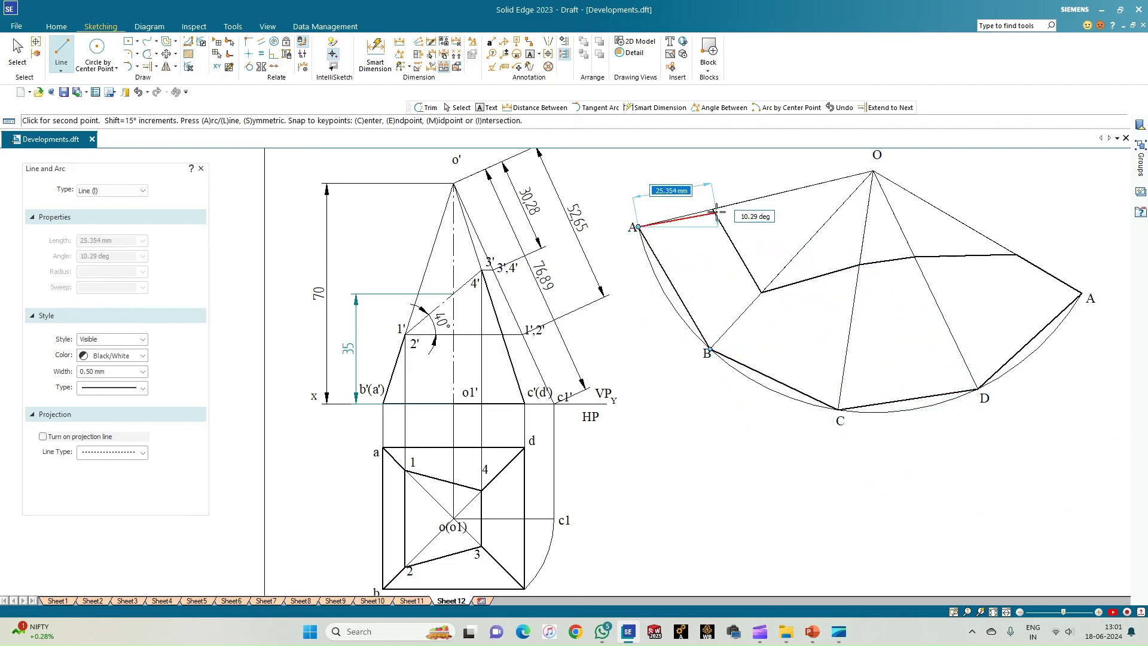
{"action": "mouse_move", "coordinate": [712, 209]}
{"action": "left_mouse_down"}
{"action": "mouse_move", "coordinate": [762, 290]}
{"action": "mouse_move", "coordinate": [711, 349]}
{"action": "left_mouse_up"}
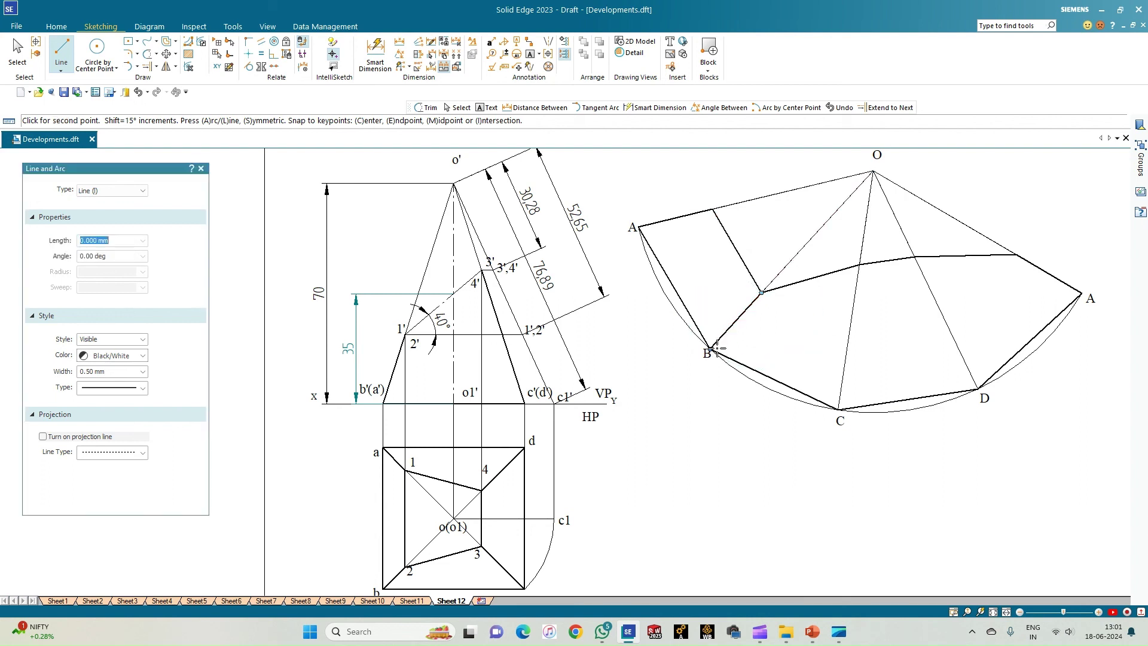
- Draw 0.50 mm wide truncated edges from the cut points on O-C and O-D to C and D
{"action": "left_click", "coordinate": [859, 265]}
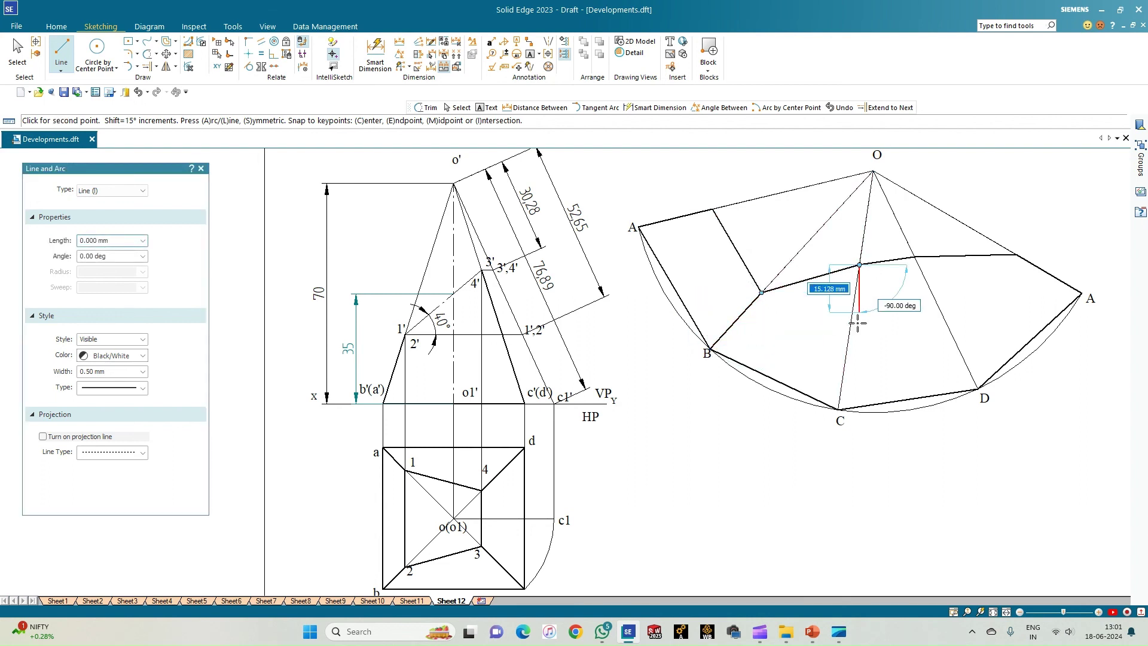
{"action": "left_click", "coordinate": [839, 409]}
{"action": "right_click", "coordinate": [894, 340]}
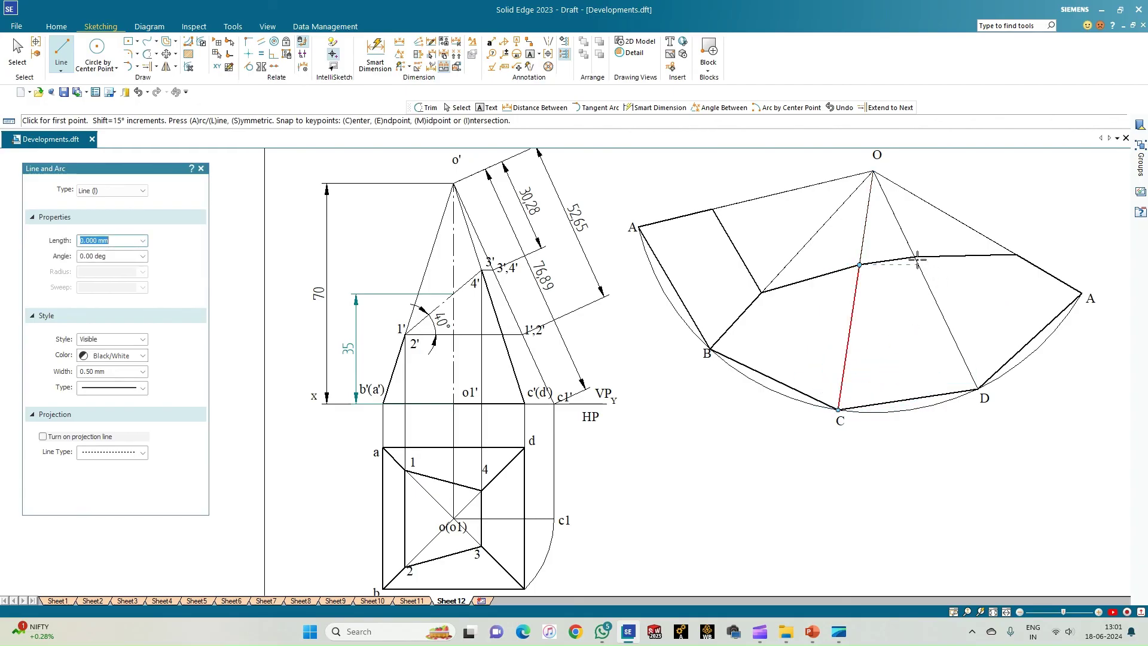
{"action": "left_click", "coordinate": [915, 258]}
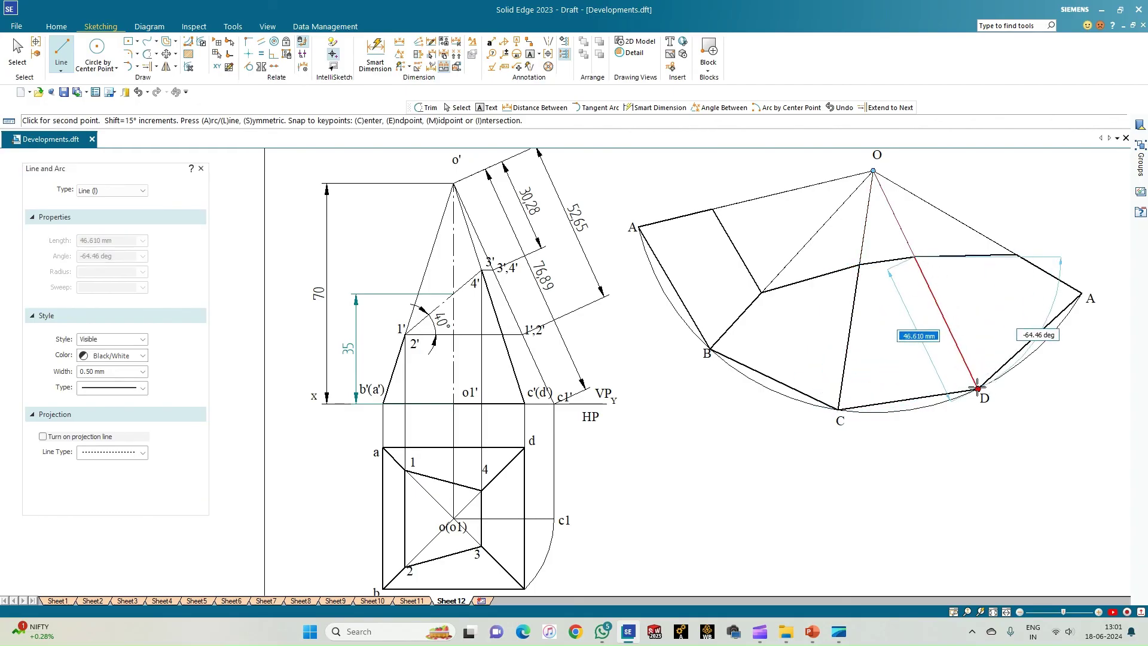
{"action": "left_click", "coordinate": [978, 388]}
{"action": "right_click", "coordinate": [884, 343]}
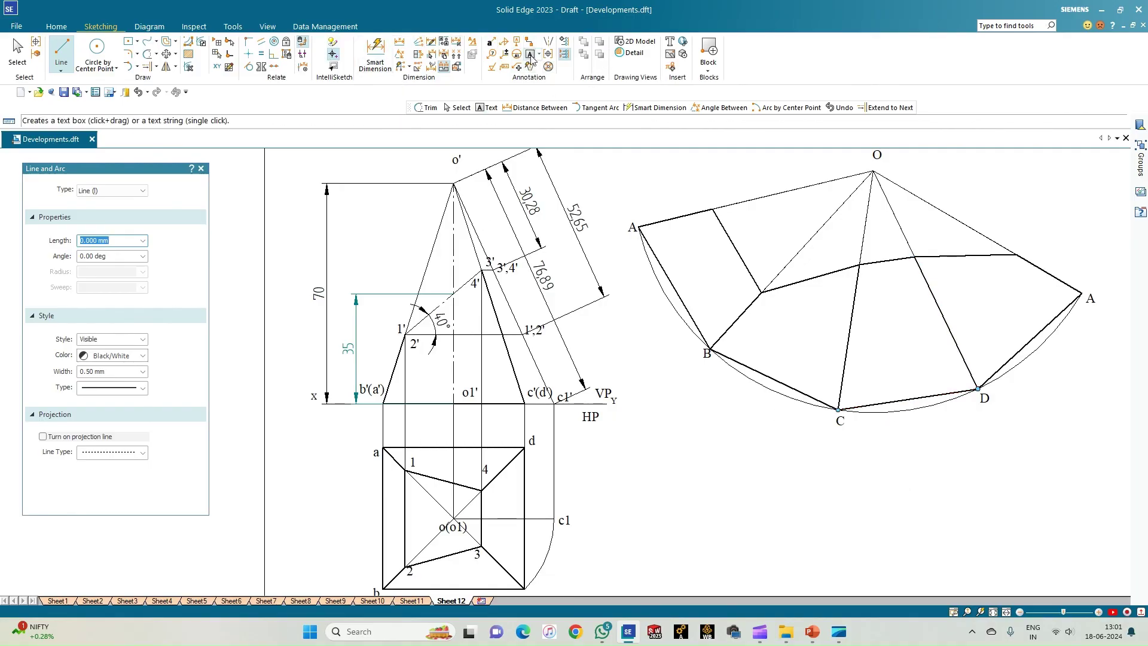
- Label the development's cut points 1, 2, 3, 4 and 1, and place the text "development" inside the face between B and C
{"action": "key", "text": "Escape"}
{"action": "key", "text": "t"}
{"action": "left_click", "coordinate": [712, 190]}
{"action": "type", "text": "1"}
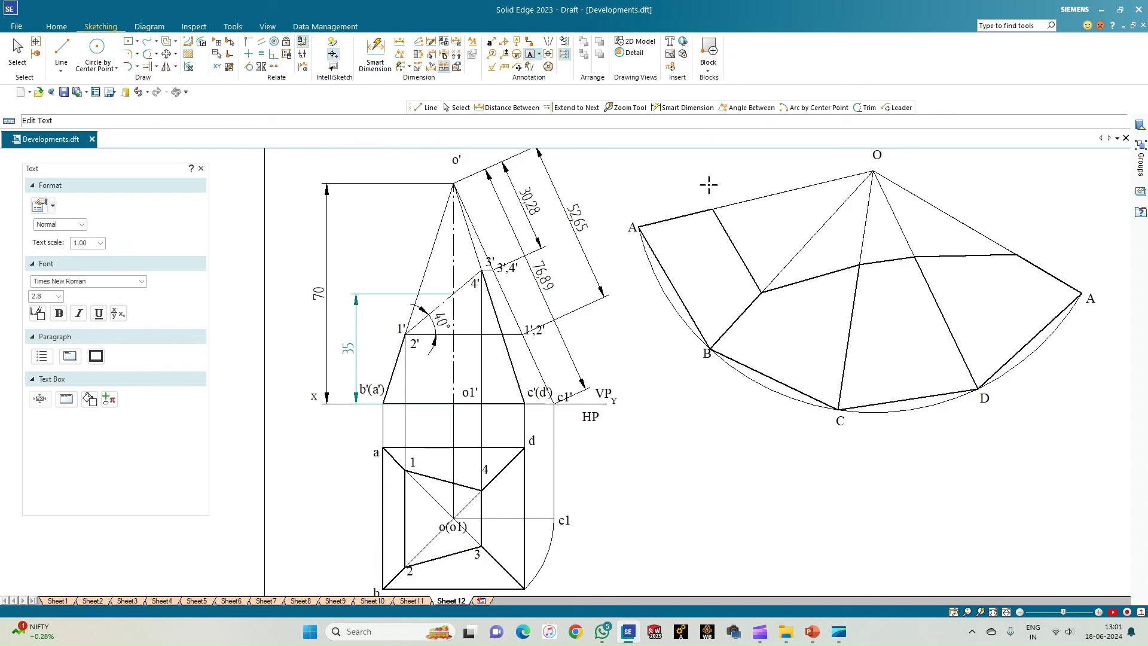
{"action": "left_click", "coordinate": [760, 276]}
{"action": "type", "text": "2"}
{"action": "left_click", "coordinate": [856, 245]}
{"action": "type", "text": "3"}
{"action": "left_click", "coordinate": [902, 242]}
{"action": "type", "text": "4"}
{"action": "left_click", "coordinate": [1018, 232]}
{"action": "type", "text": "1"}
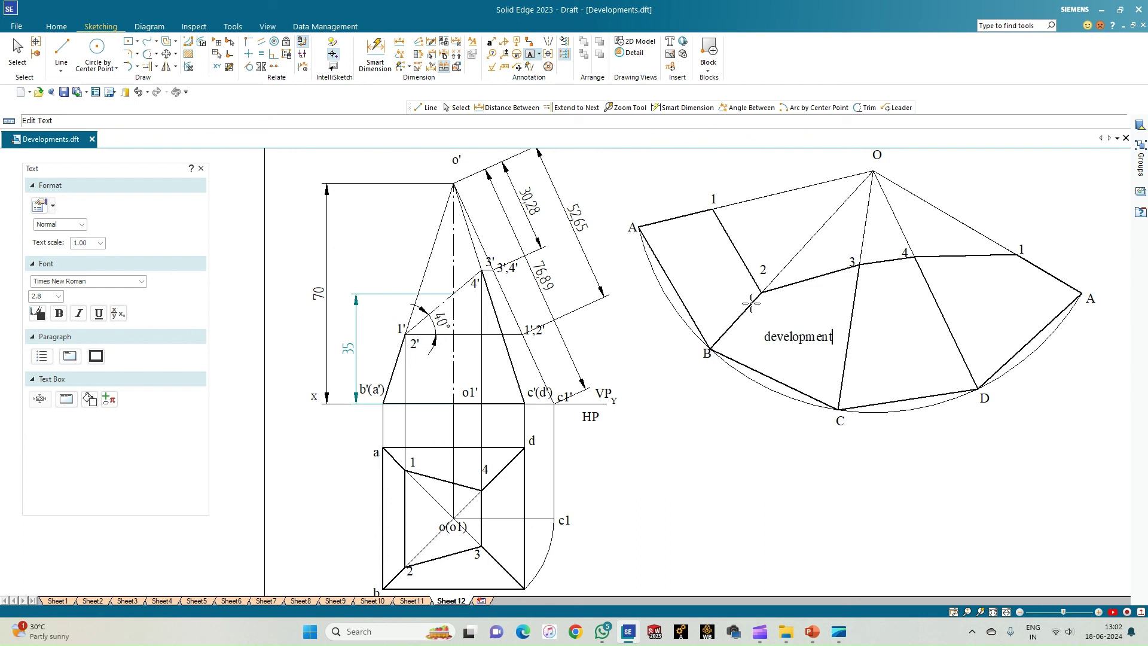
{"action": "scroll", "coordinate": [700, 427], "scroll_direction": "down", "scroll_amount": 1}
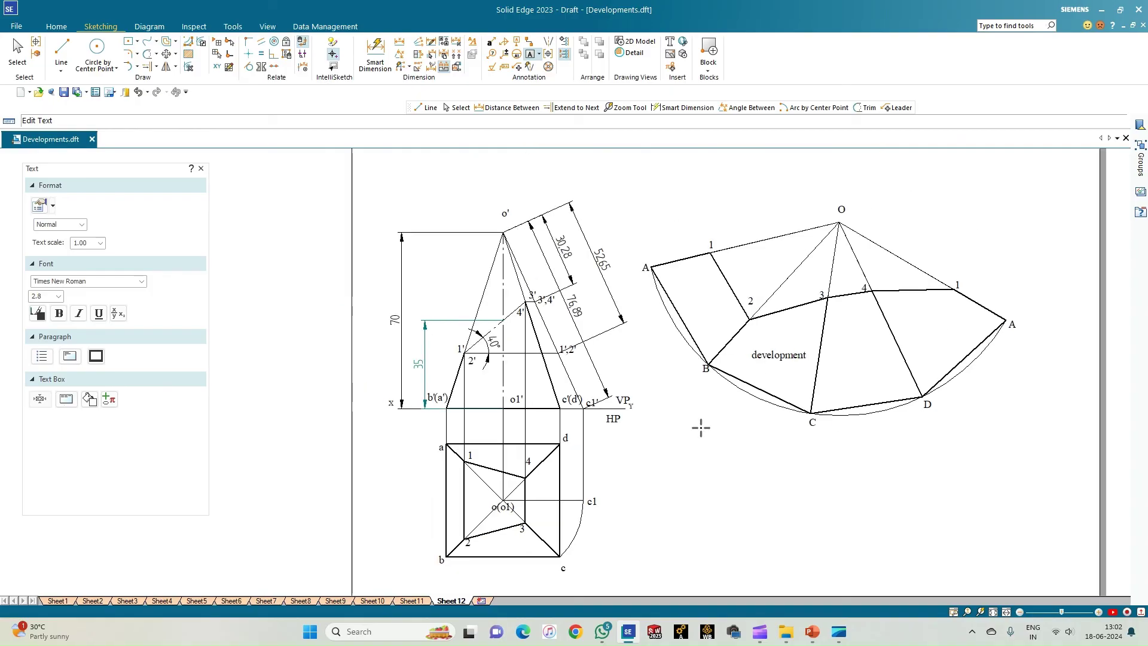